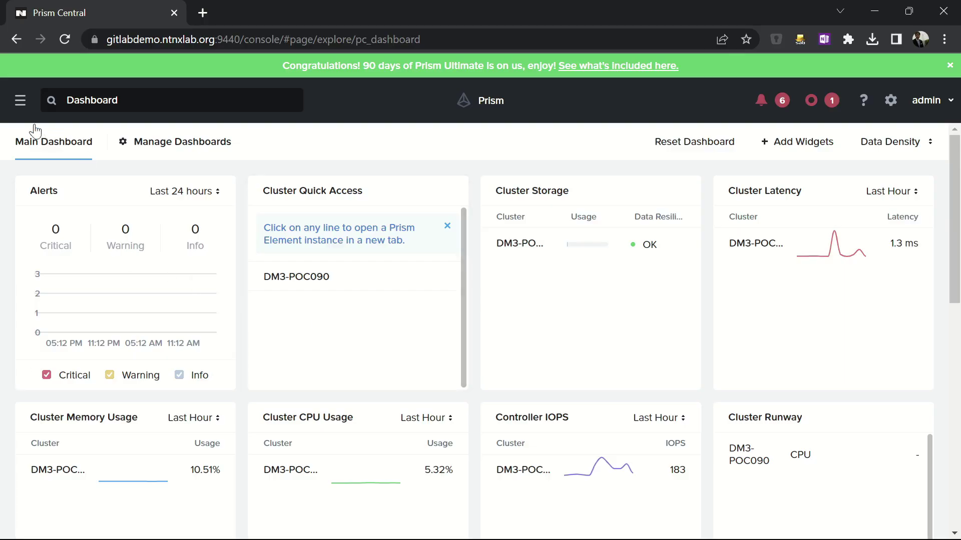
# From the Kubernetes page, begin a new cluster using the Production Cluster configuration.
pyautogui.click(26, 107)
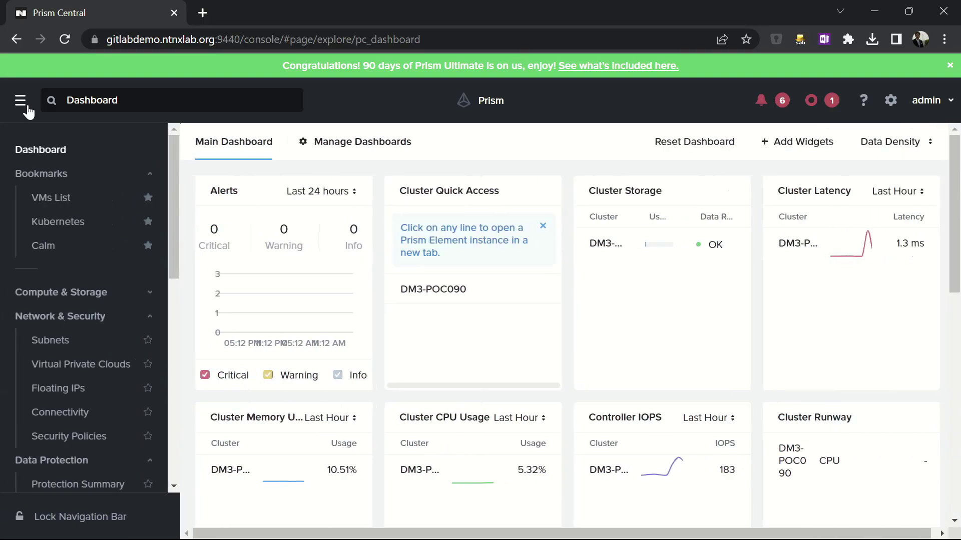
pyautogui.click(42, 224)
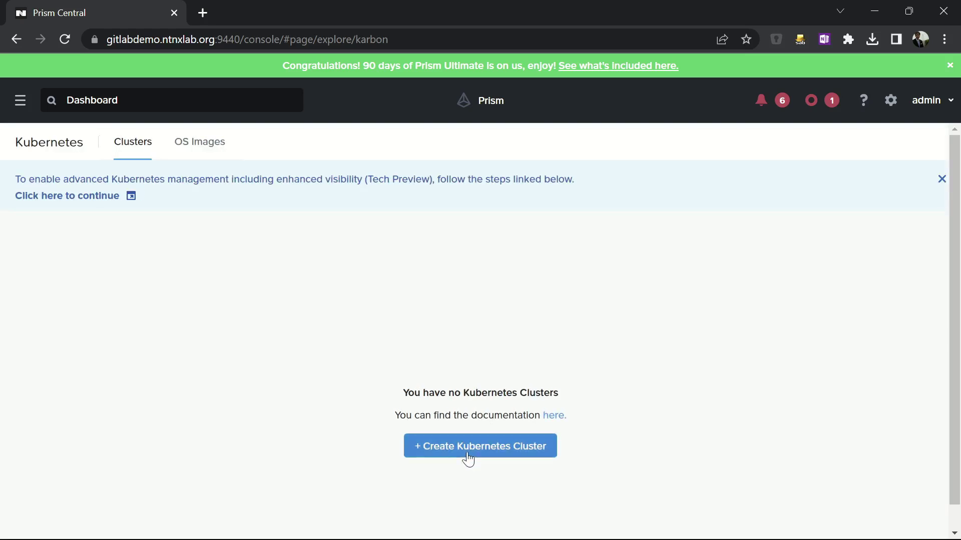
pyautogui.click(467, 455)
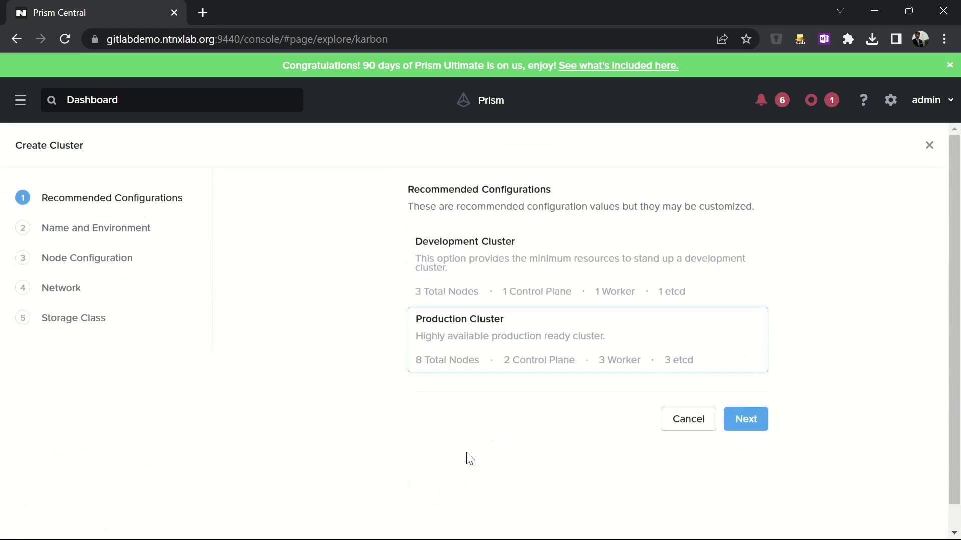
pyautogui.click(477, 271)
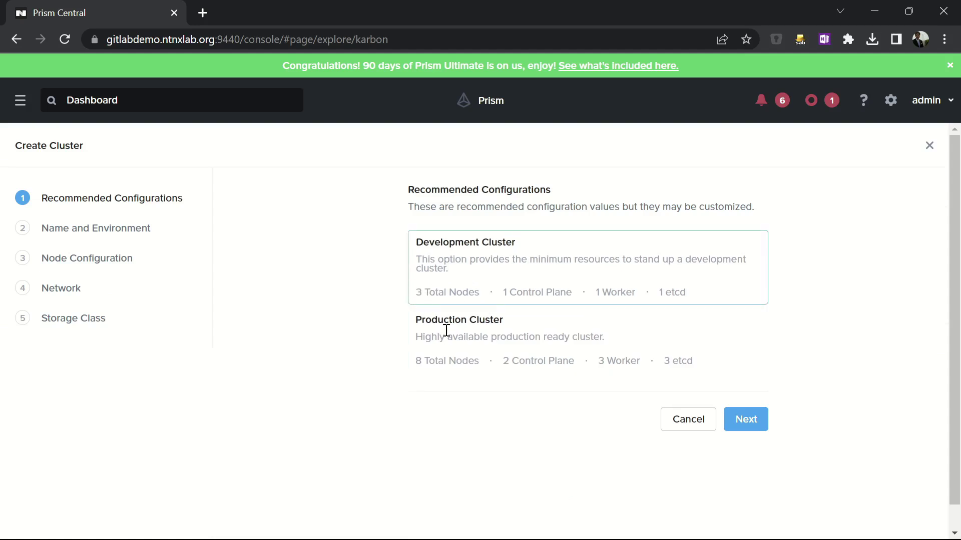
pyautogui.doubleClick(433, 336)
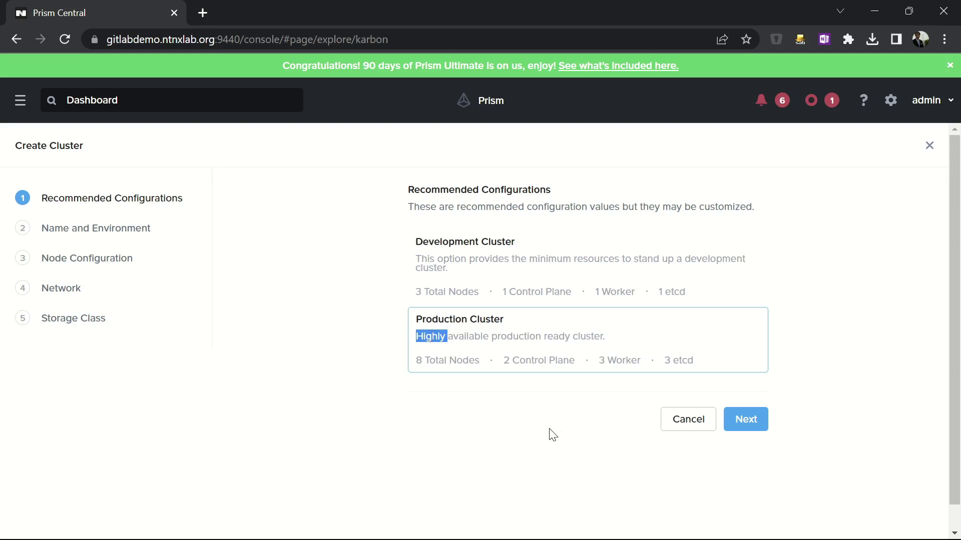
# Name the cluster gitlab-1 and keep Kubernetes version 1.24.7-0.
pyautogui.click(745, 420)
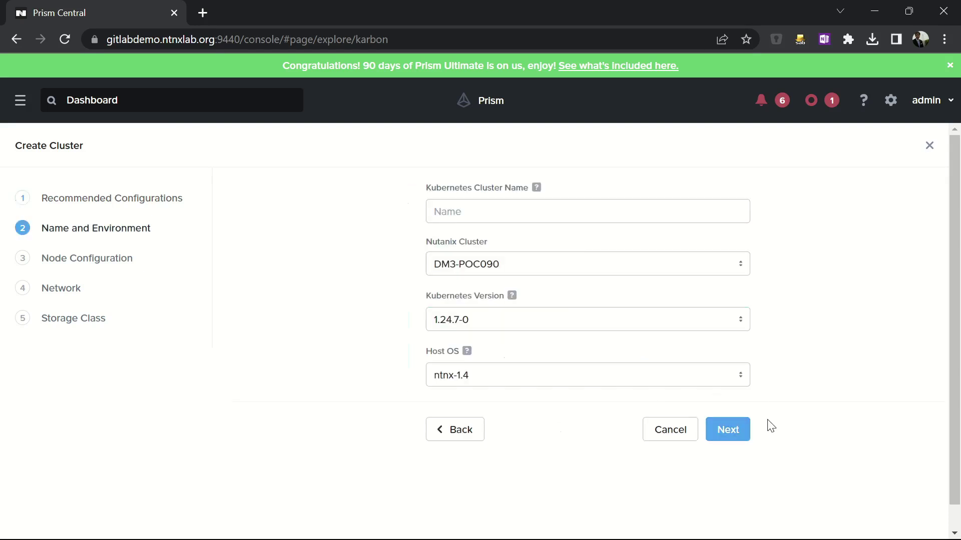
pyautogui.click(523, 210)
pyautogui.write('gitlab-1')
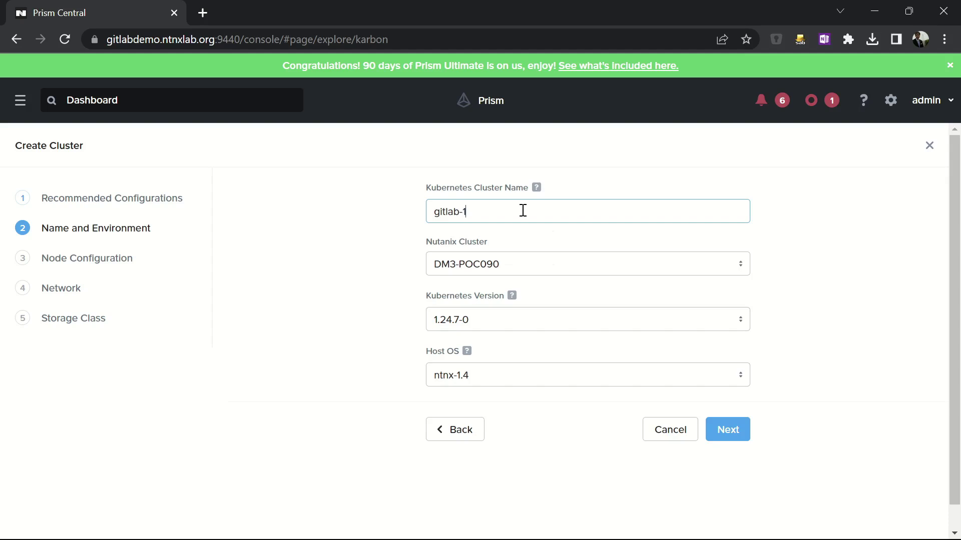
pyautogui.click(513, 329)
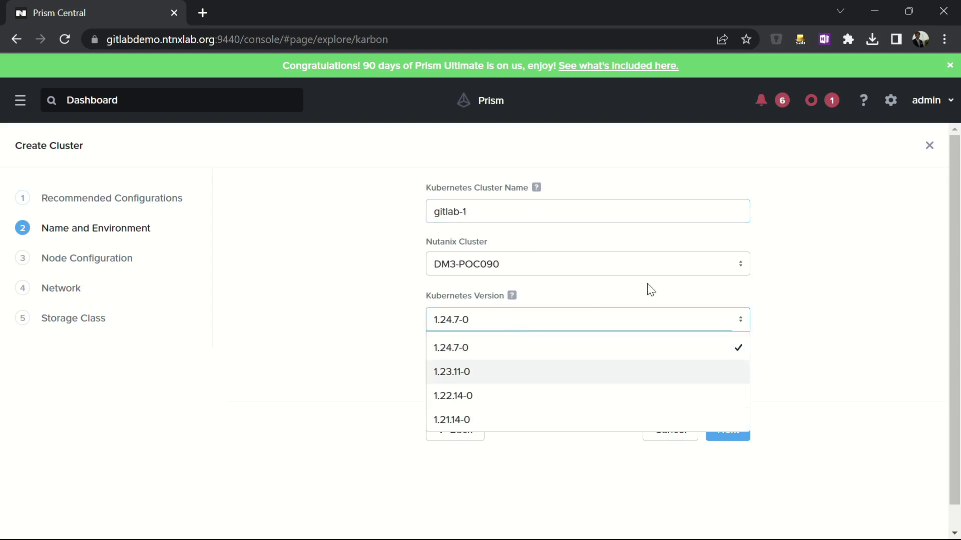
pyautogui.click(809, 323)
pyautogui.click(721, 432)
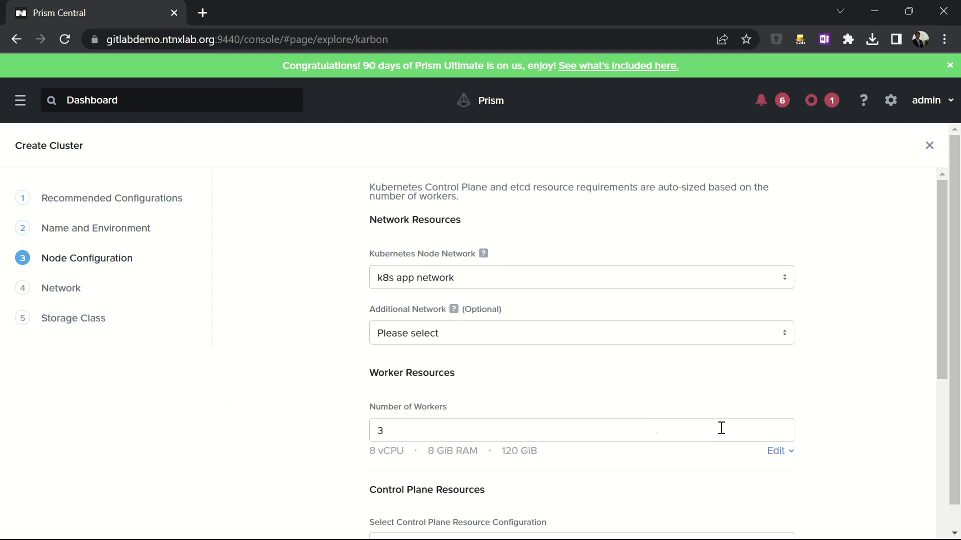
# Keep the k8s app node network and give workers 12 vCPU and 12 GiB memory.
pyautogui.click(451, 278)
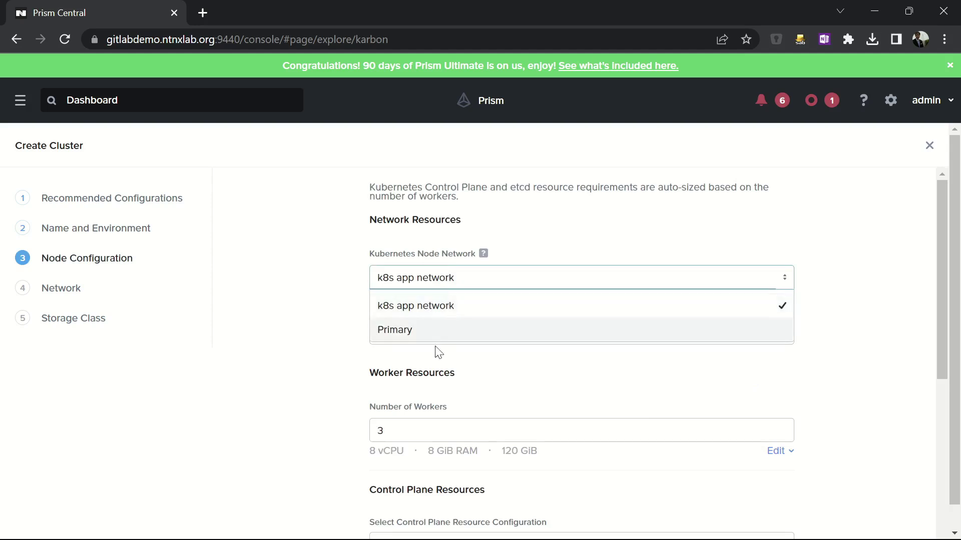
pyautogui.click(437, 309)
pyautogui.scroll(-4, 451, 368)
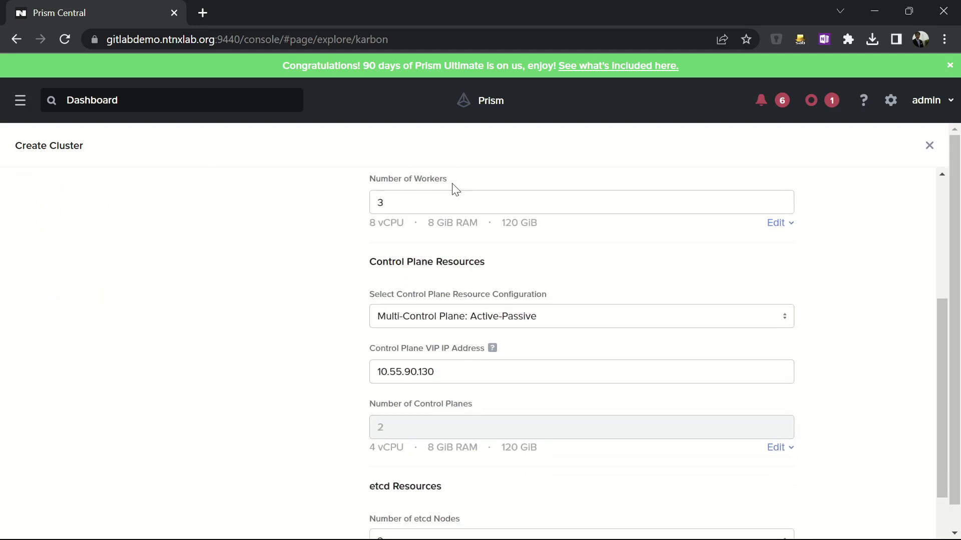
pyautogui.click(776, 225)
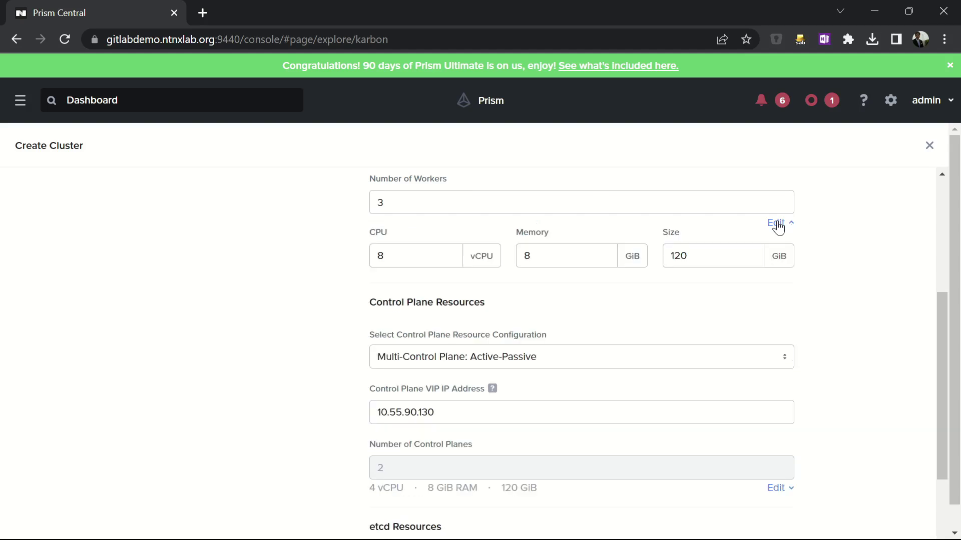
pyautogui.click(405, 256)
pyautogui.write('12')
pyautogui.press('Tab')
pyautogui.write('12')
# Keep the Active-Passive control plane and set its VIP to 10.55.90.200.
pyautogui.click(408, 363)
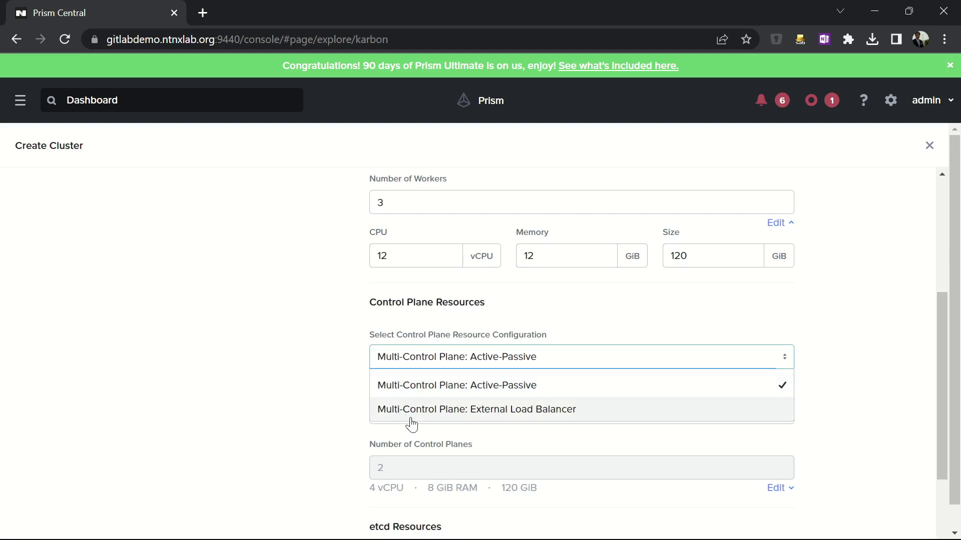
pyautogui.click(457, 386)
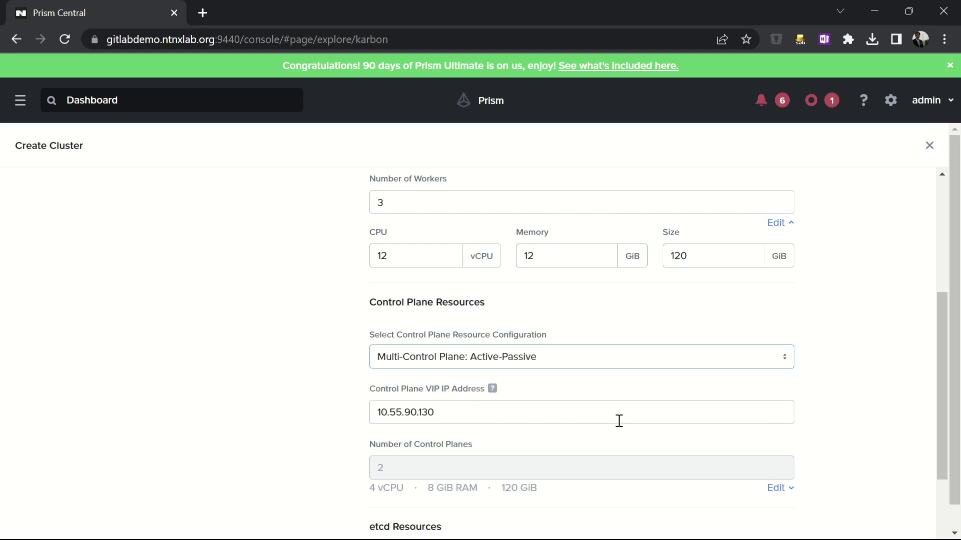
pyautogui.scroll(-3, 619, 421)
pyautogui.click(452, 300)
pyautogui.press('BackSpace')
pyautogui.press('BackSpace')
pyautogui.press('BackSpace')
pyautogui.write('6')
pyautogui.press('BackSpace')
pyautogui.write('200')
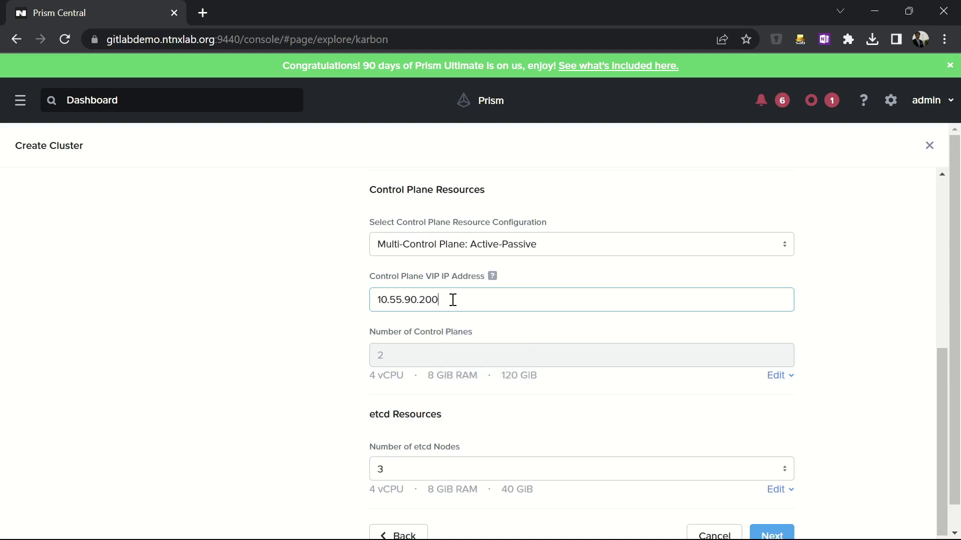
# Set the control plane CPU to 6 and review the etcd settings.
pyautogui.click(775, 375)
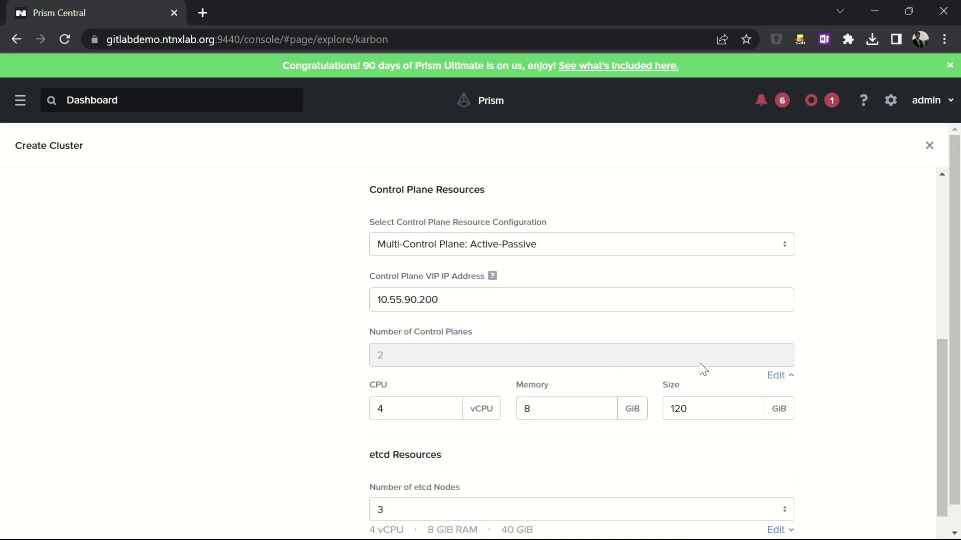
pyautogui.scroll(-1, 650, 350)
pyautogui.click(389, 373)
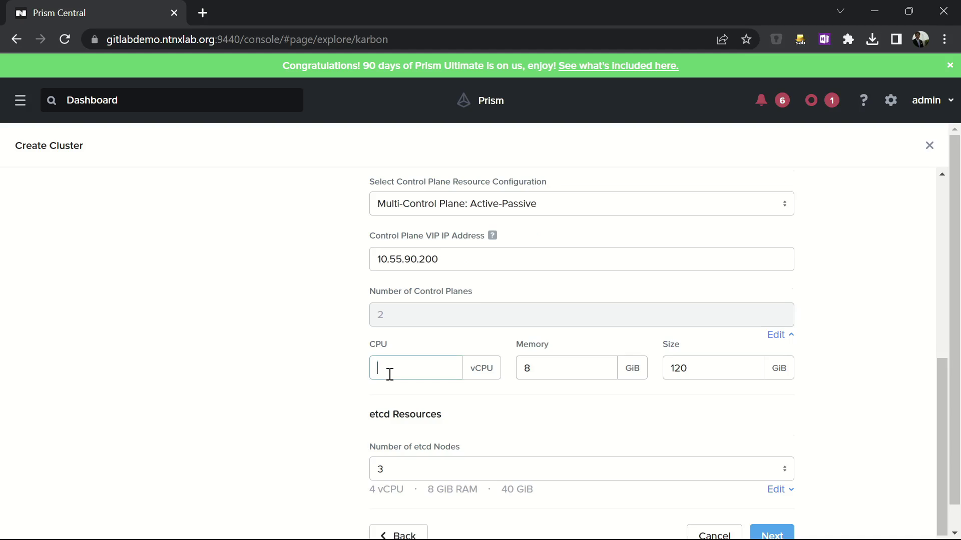
pyautogui.scroll(-1, 476, 396)
pyautogui.click(778, 465)
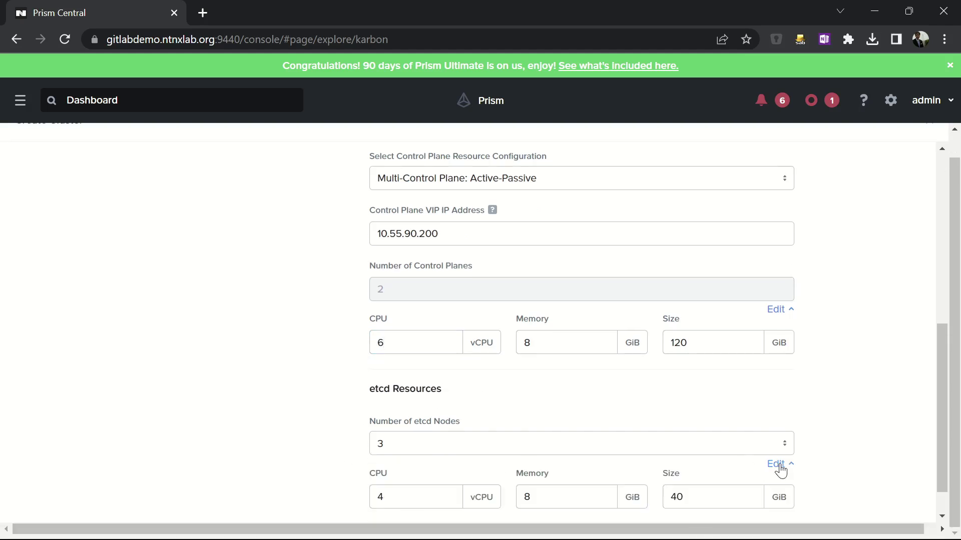
pyautogui.scroll(-2, 780, 471)
# Keep Calico as the cluster's network provider.
pyautogui.click(772, 508)
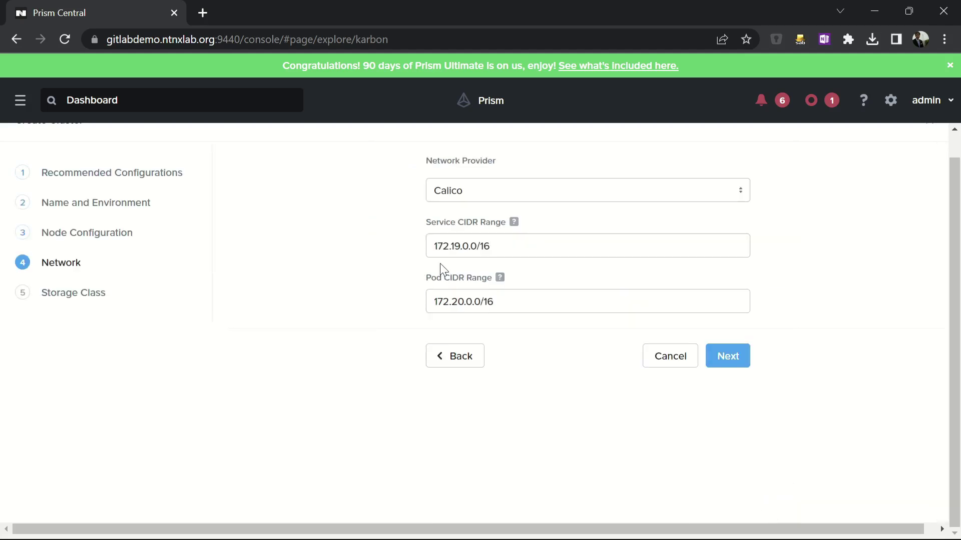
pyautogui.click(491, 191)
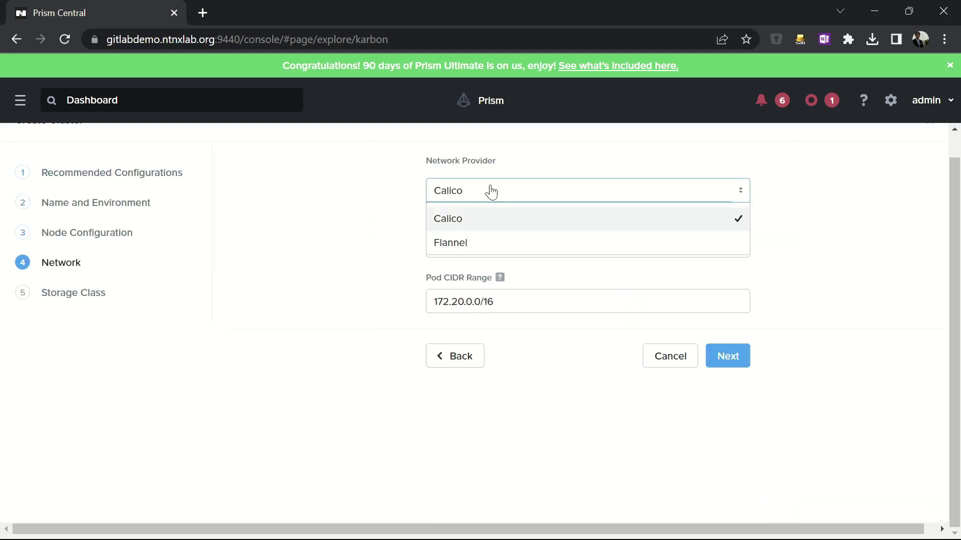
pyautogui.click(479, 224)
pyautogui.click(727, 360)
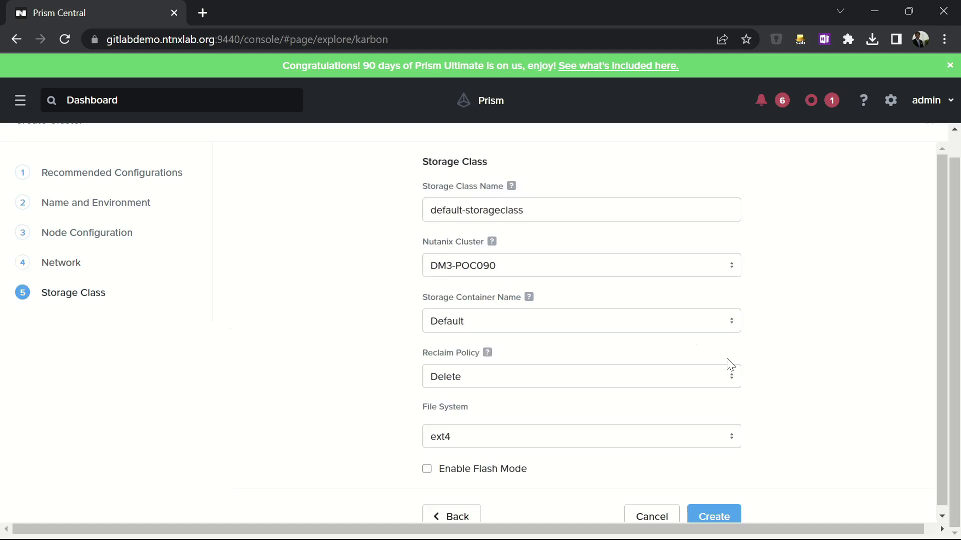
# Set the storage reclaim policy to Retain and file system to xfs, then create the cluster.
pyautogui.scroll(-1, 588, 227)
pyautogui.moveTo(490, 348)
pyautogui.click(473, 371)
pyautogui.click(445, 398)
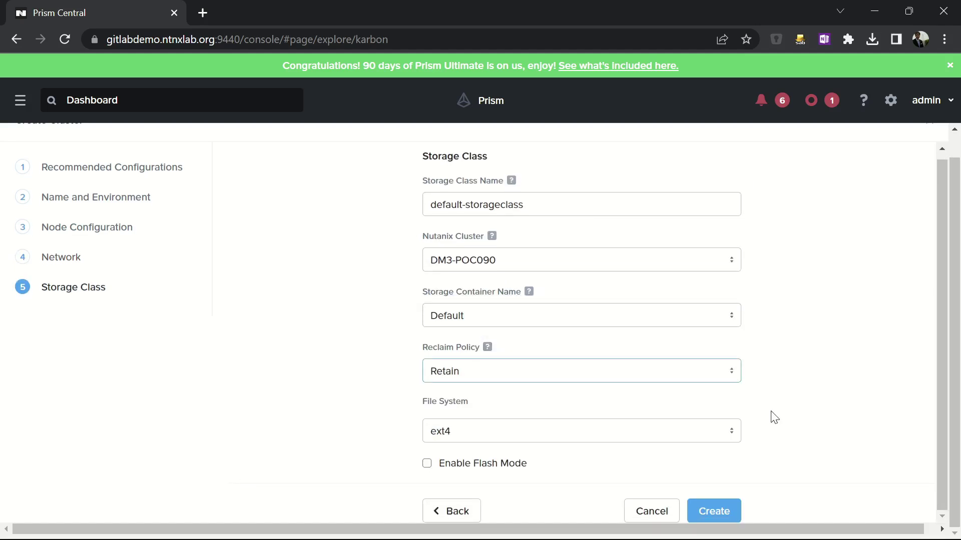
pyautogui.click(675, 433)
pyautogui.click(555, 488)
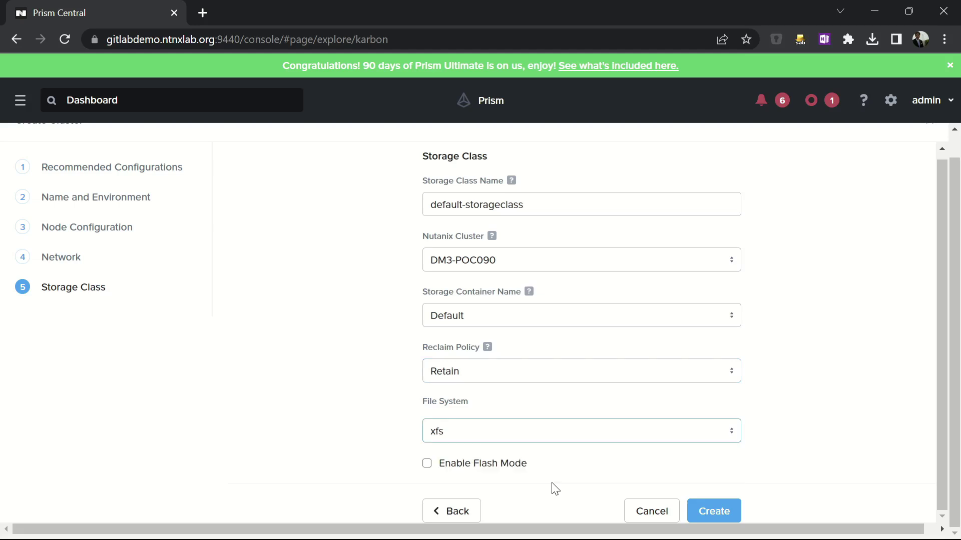
pyautogui.click(726, 520)
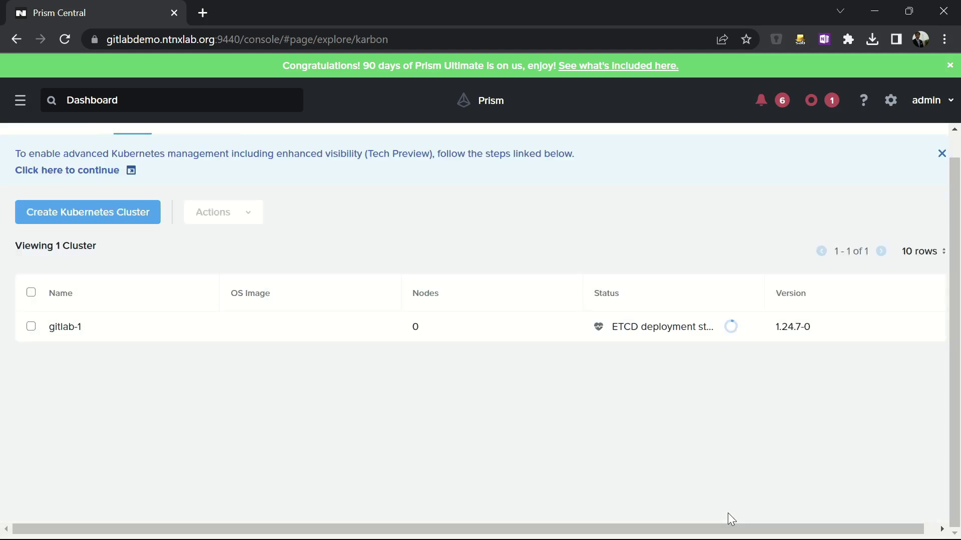
# Open gitlab-1 and expand its Deploy Cluster task to follow the subtasks.
pyautogui.click(77, 329)
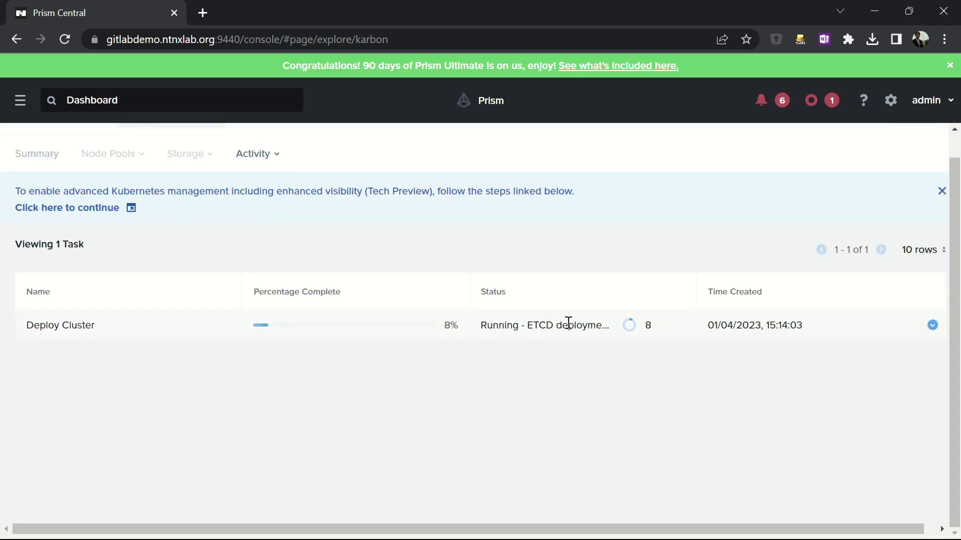
pyautogui.click(931, 325)
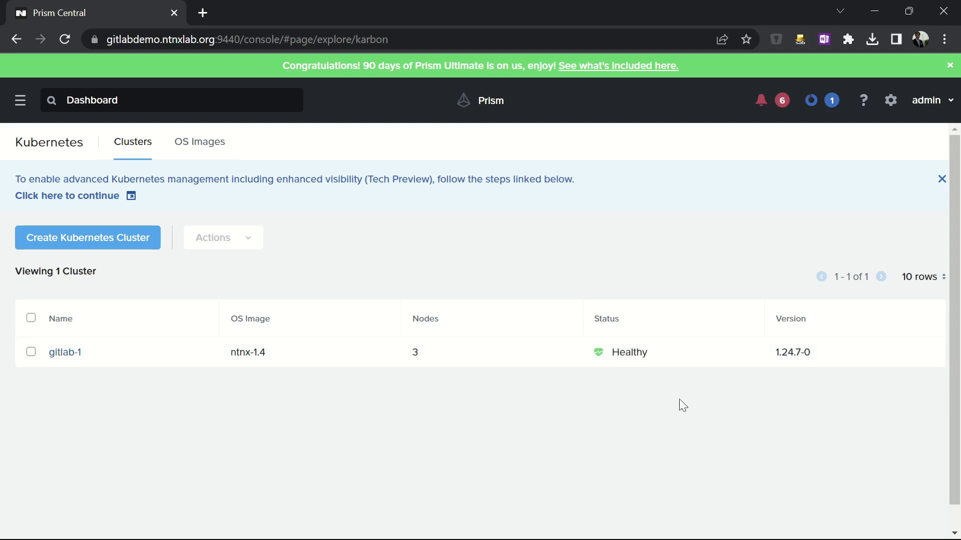
# Open the gitlab-1 summary, scan its node panels, and download the kubeconfig.
pyautogui.click(51, 356)
pyautogui.scroll(-4, 269, 436)
pyautogui.scroll(-1, 303, 435)
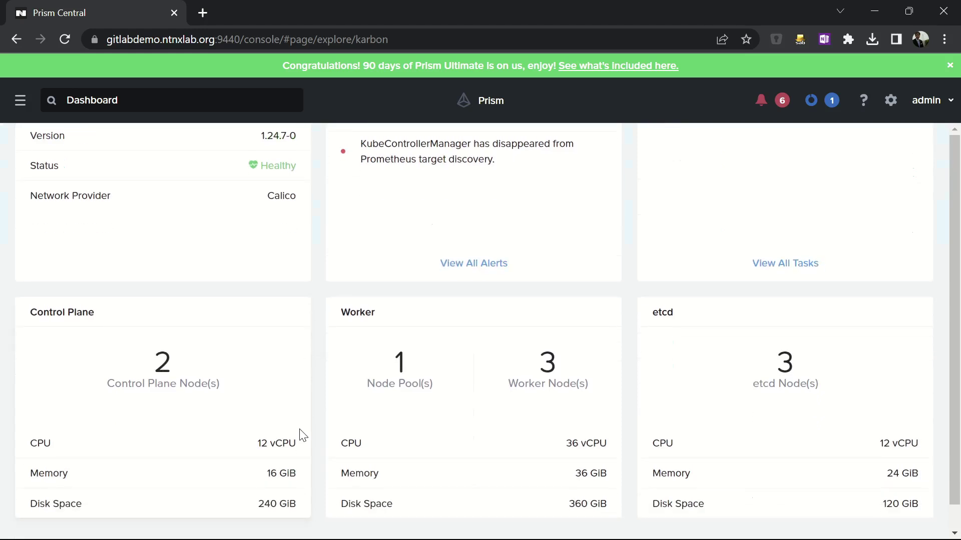
pyautogui.scroll(5, 303, 435)
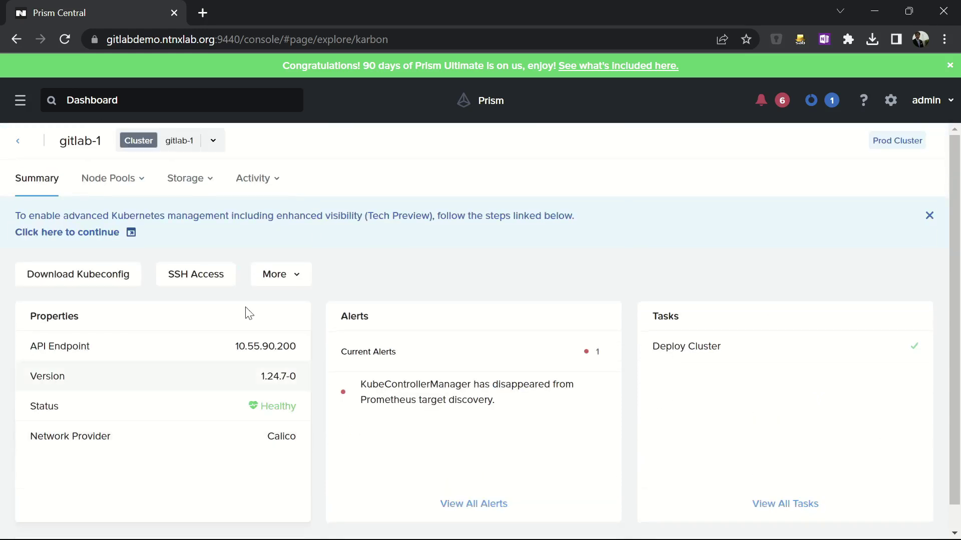
pyautogui.click(98, 273)
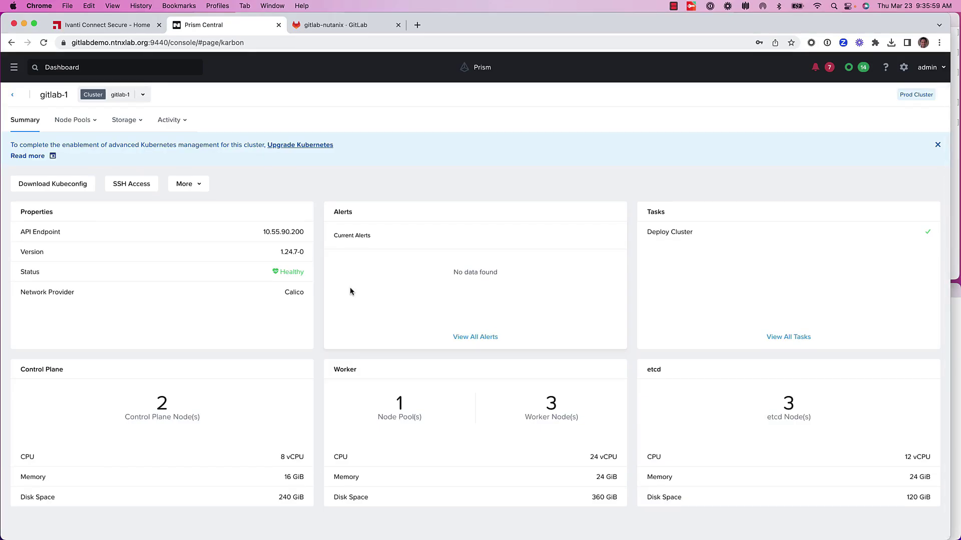
# In the gitlab-nutanix group, create a public blank project named ga4k.
pyautogui.click(349, 27)
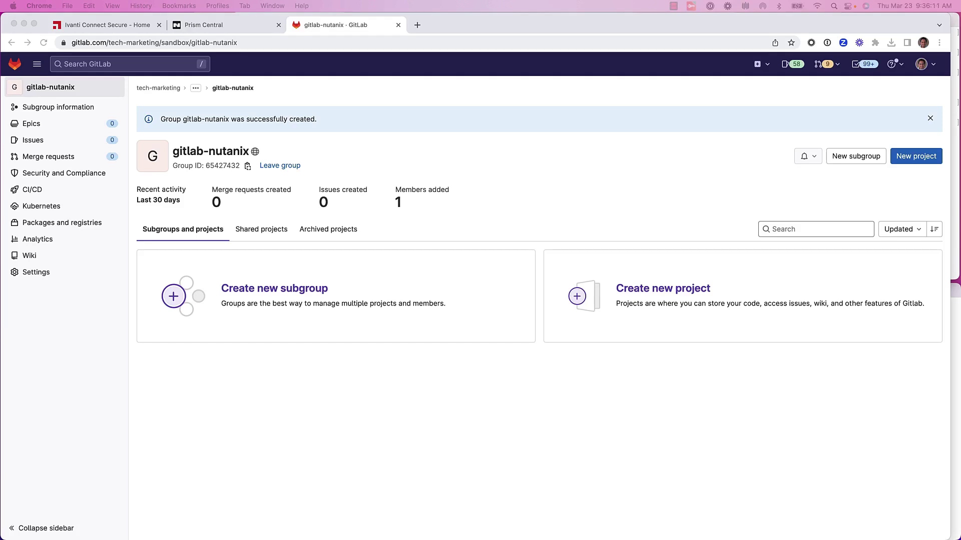
pyautogui.click(907, 159)
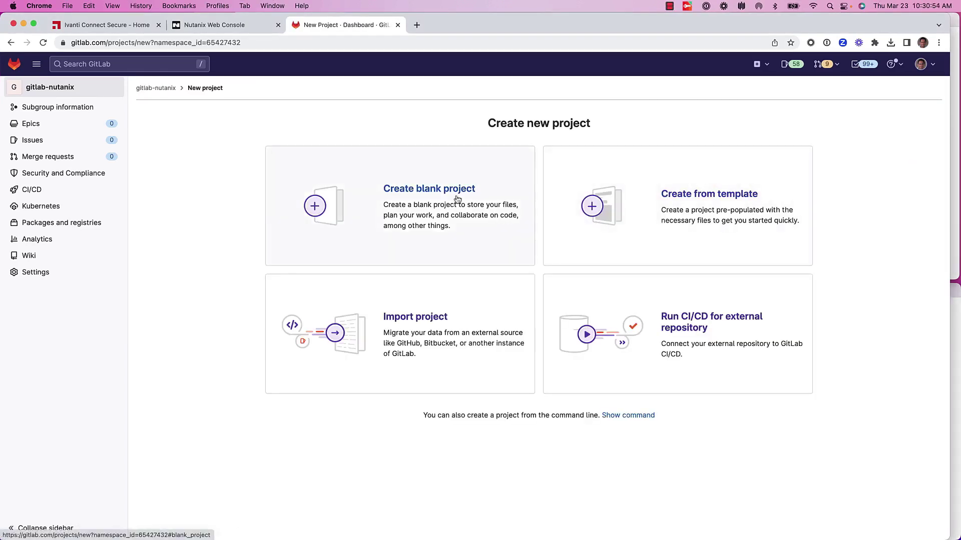
pyautogui.click(397, 197)
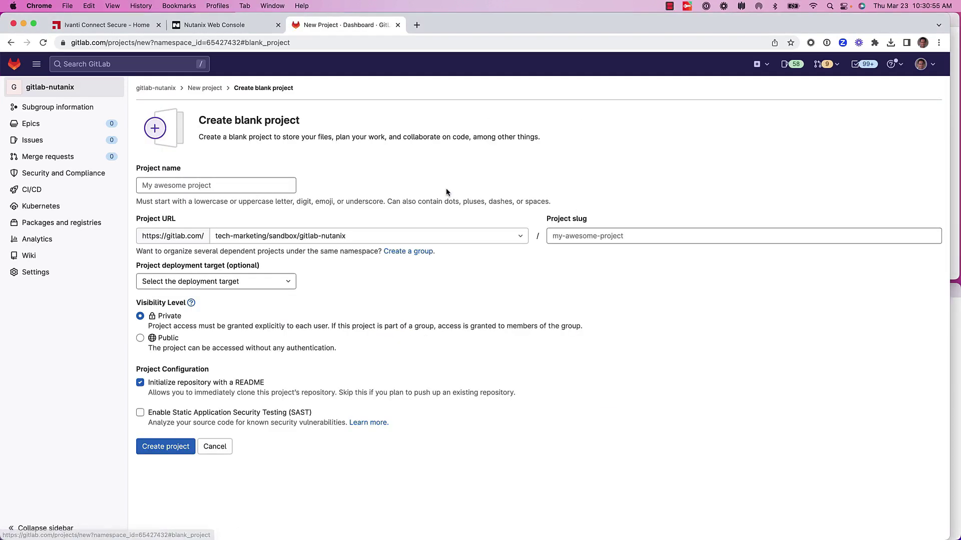
pyautogui.click(272, 190)
pyautogui.click(200, 227)
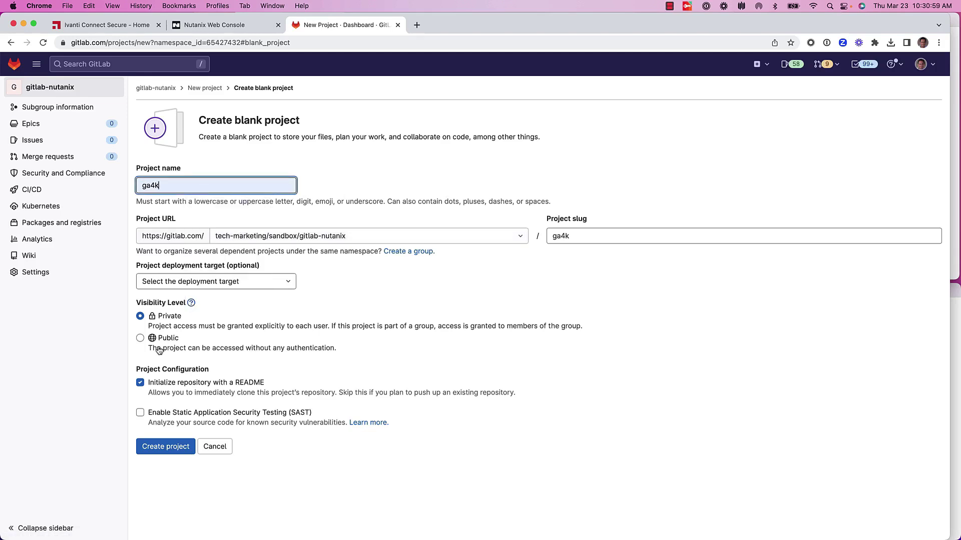
pyautogui.click(140, 338)
pyautogui.click(170, 450)
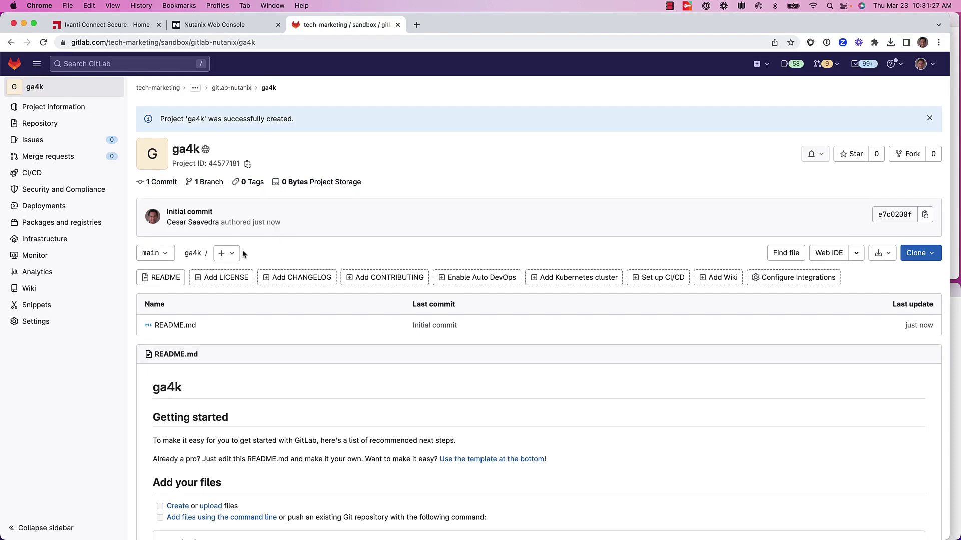
# Start a new repository file at .gitlab/agents/k8s-agent/config.yaml.
pyautogui.click(230, 254)
pyautogui.click(247, 291)
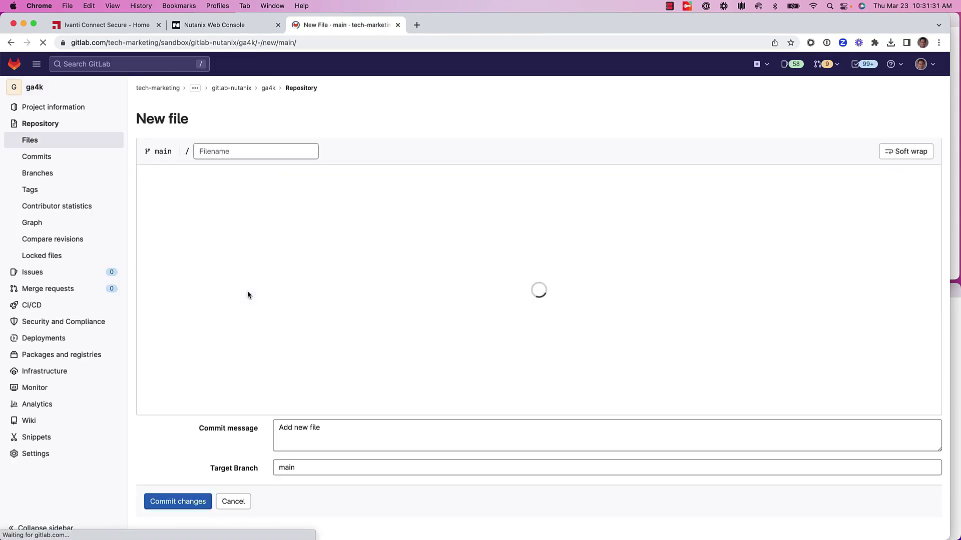
pyautogui.click(267, 154)
pyautogui.press('super+v')
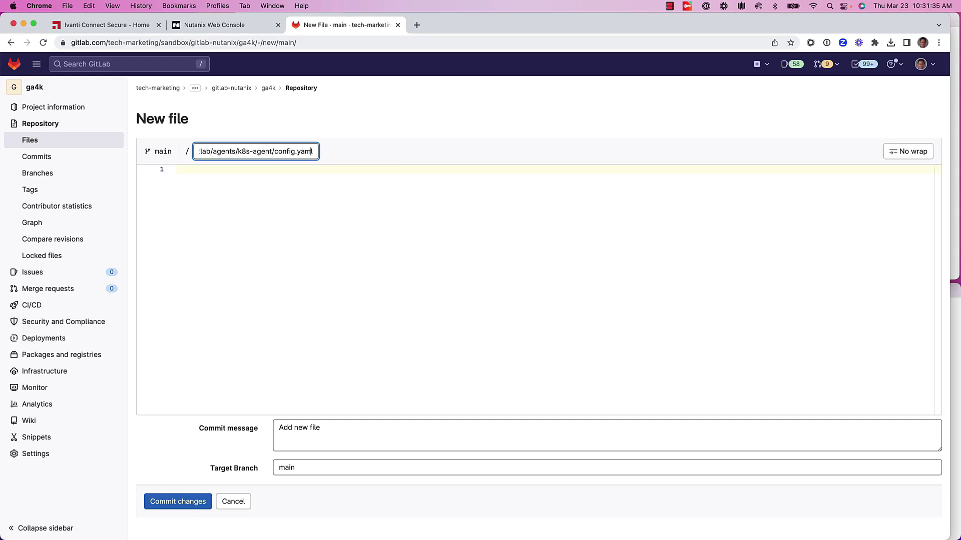
pyautogui.click(200, 151)
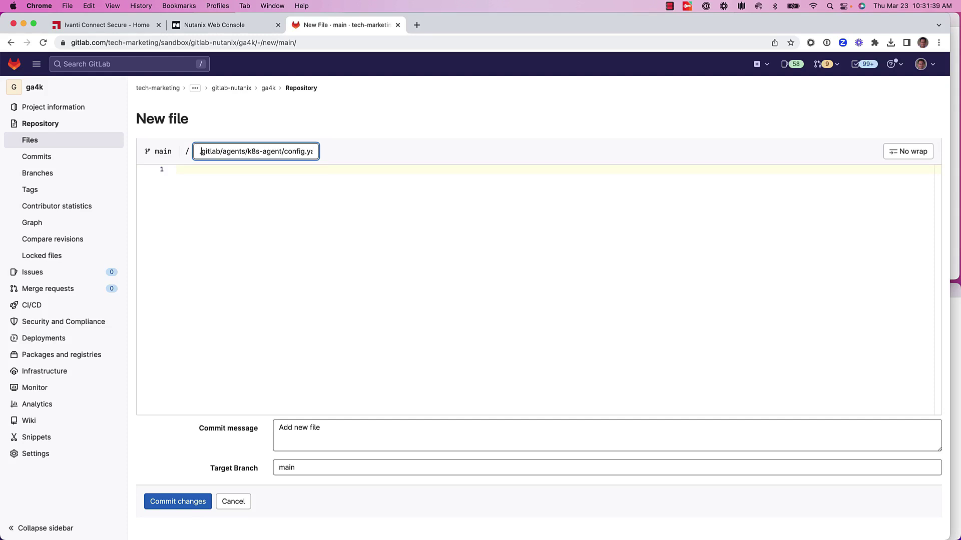
pyautogui.press('super+Right')
# Paste the gitops agent config, check its project path and manifests glob, and commit.
pyautogui.click(204, 180)
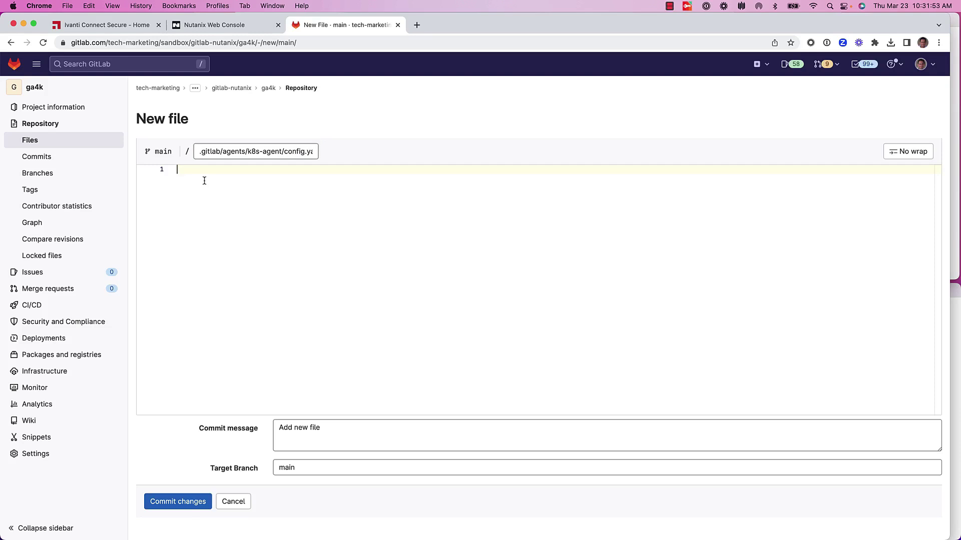
pyautogui.write("gitops:   manifest_projects:   - id: tech-marketing/sandbox/gitlab-nutanix/ga4k     default_namespace: gitlab-agent-k8s-agent     paths:       # Change the following line     - glob: 'manifests/*.{yaml,yml,json}'")
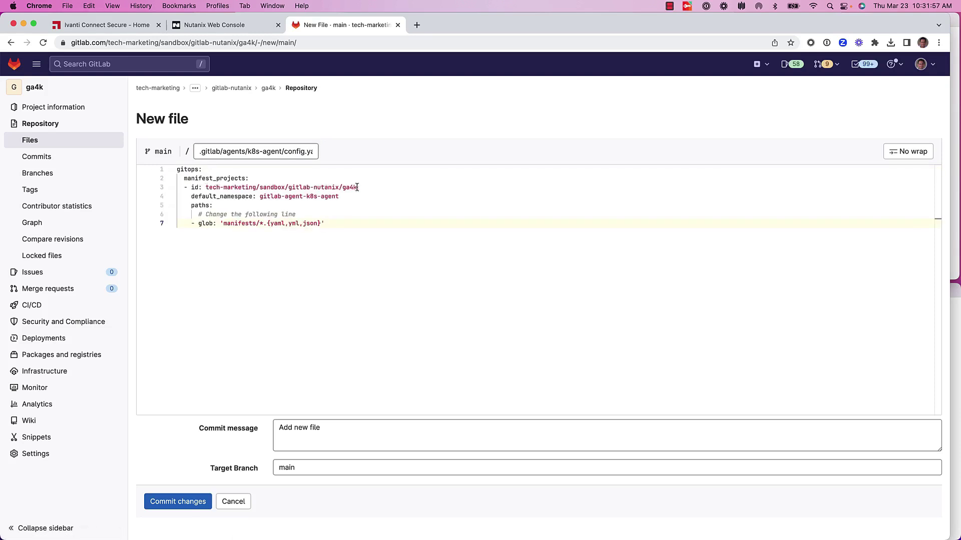
pyautogui.moveTo(357, 187); pyautogui.dragTo(206, 187)
pyautogui.click(259, 196)
pyautogui.moveTo(324, 223); pyautogui.dragTo(217, 224)
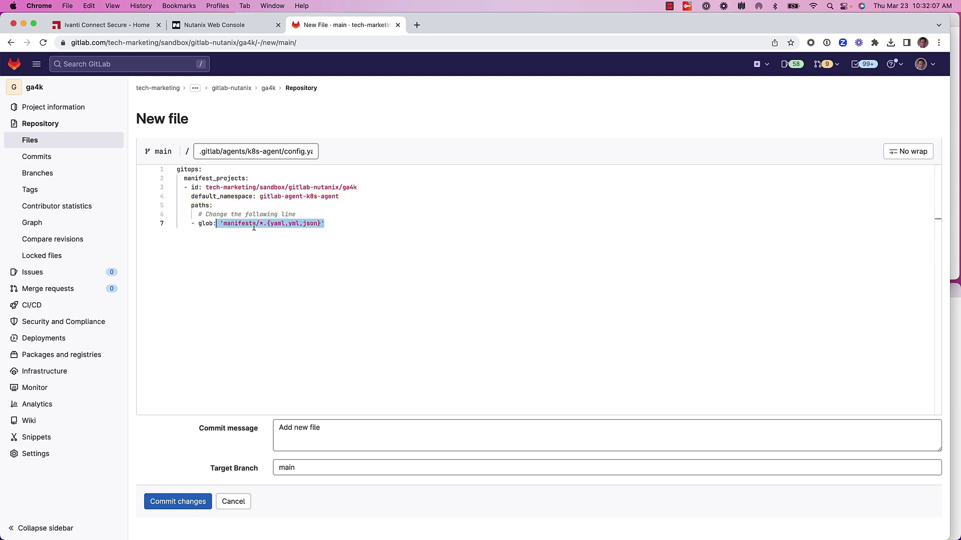
pyautogui.click(185, 427)
pyautogui.click(175, 501)
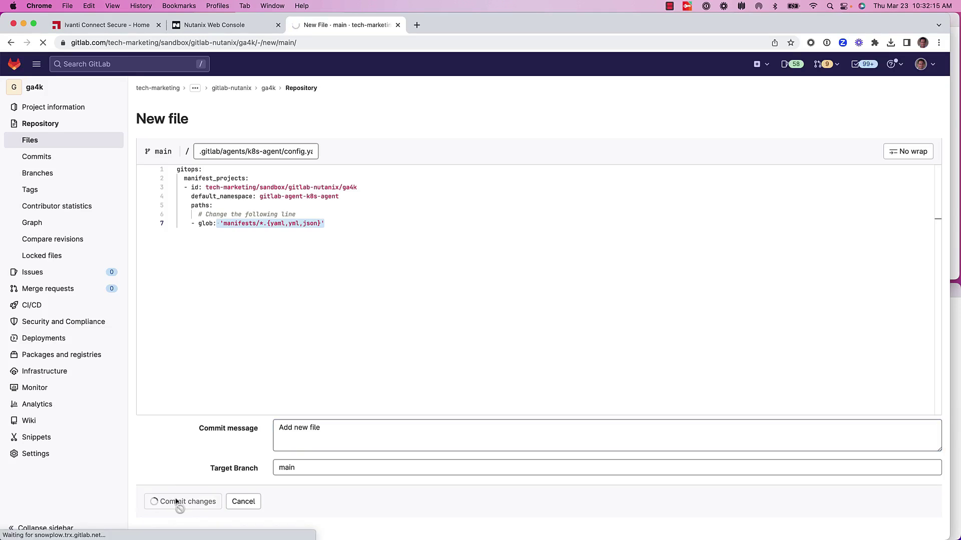
# Register the k8s-agent agent under Kubernetes clusters and copy its Helm install command.
pyautogui.moveTo(115, 371)
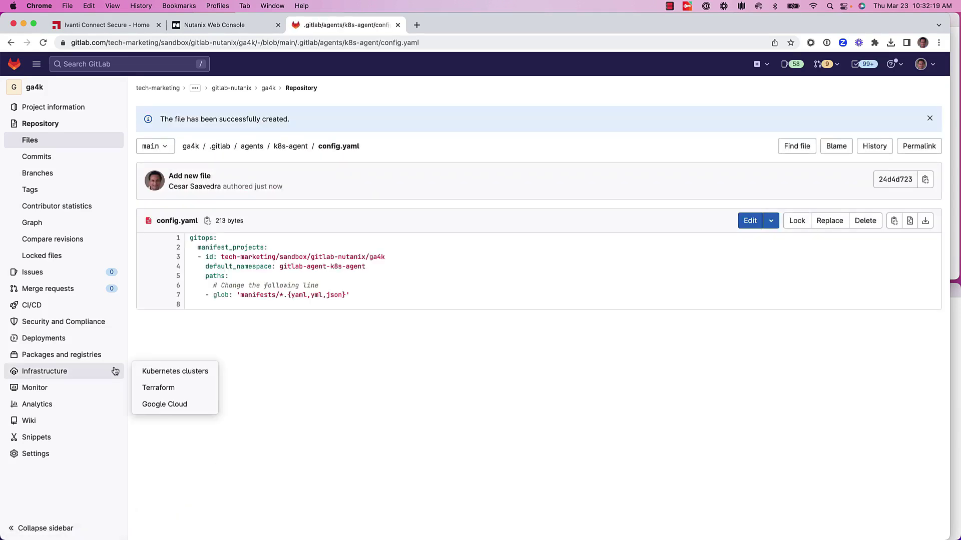
pyautogui.click(158, 371)
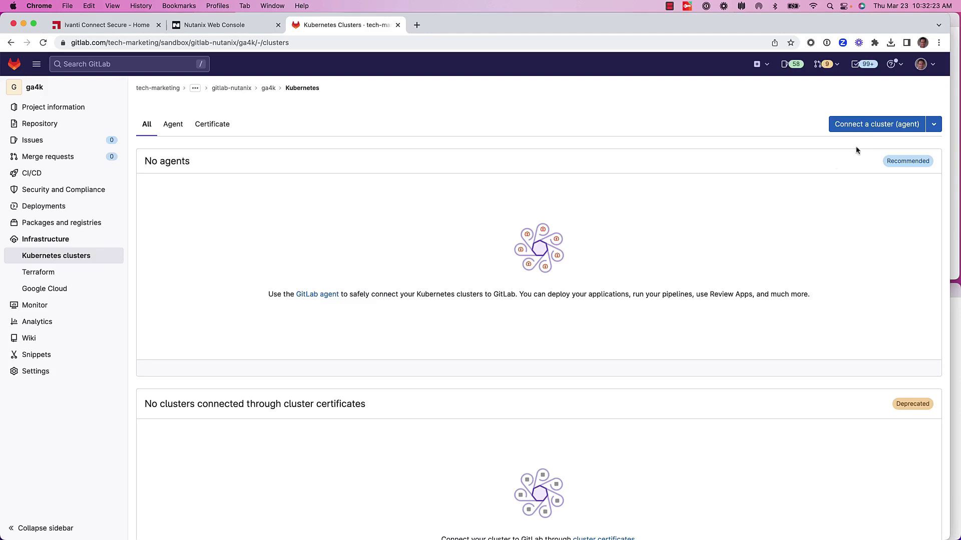
pyautogui.click(875, 124)
pyautogui.click(453, 284)
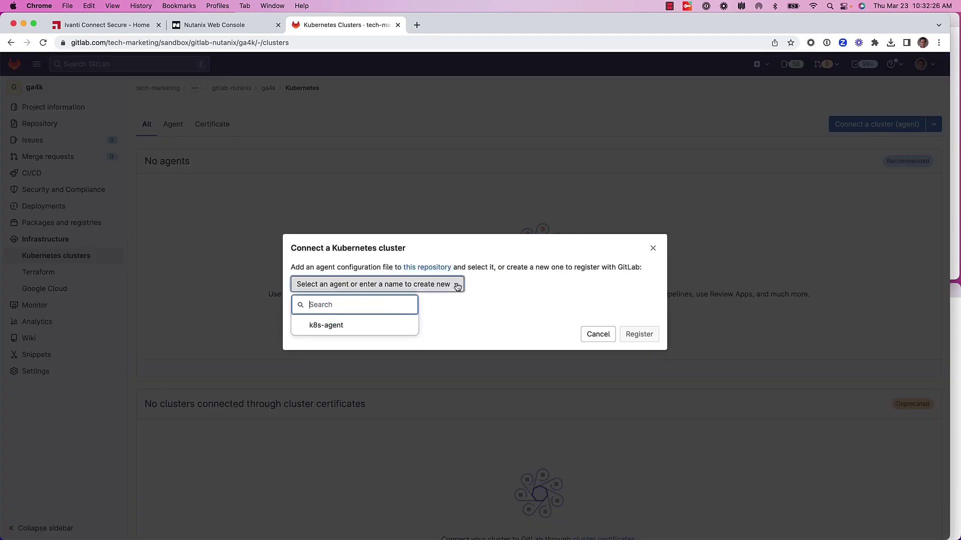
pyautogui.click(389, 325)
pyautogui.click(638, 335)
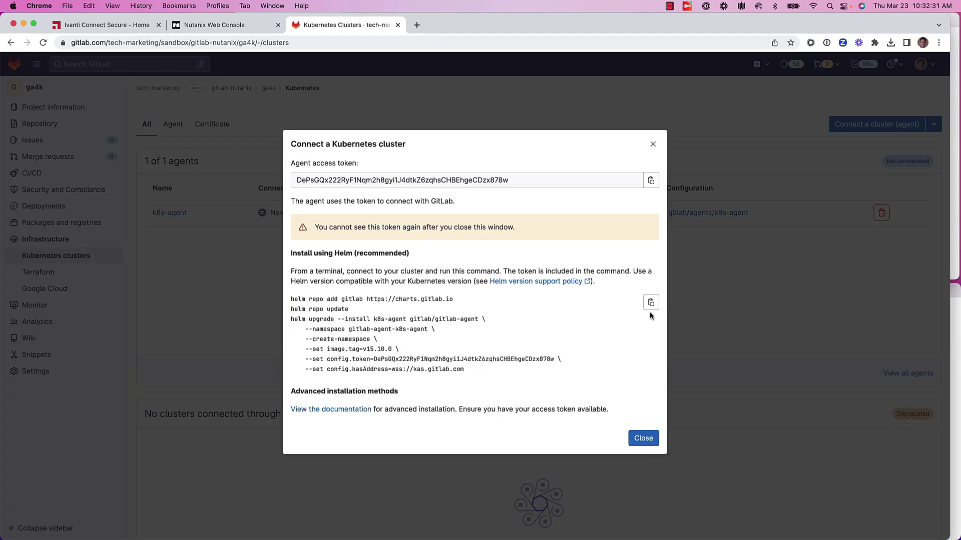
pyautogui.click(651, 304)
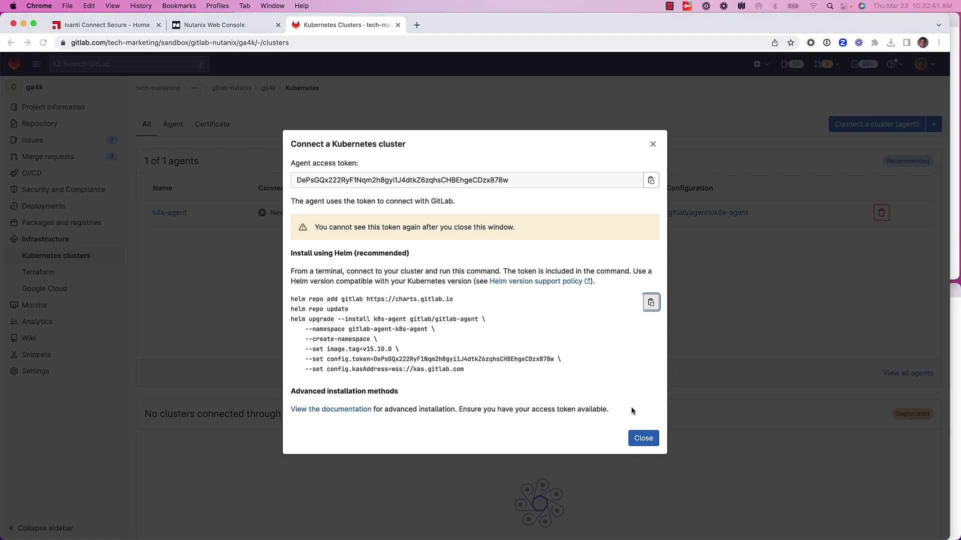
# List kubectl contexts and start watching pods across all namespaces.
pyautogui.click(643, 439)
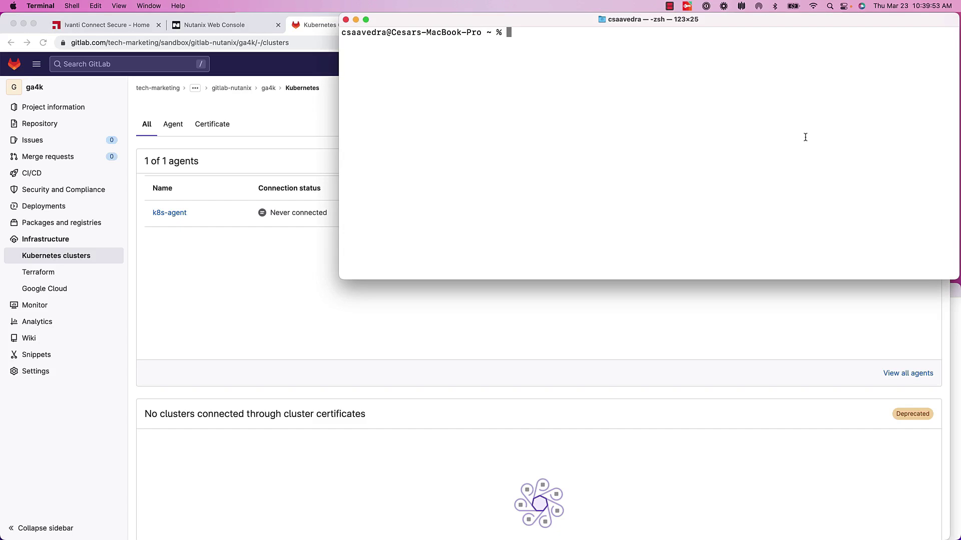
pyautogui.write('kubectl config get-contexts')
pyautogui.press('Return')
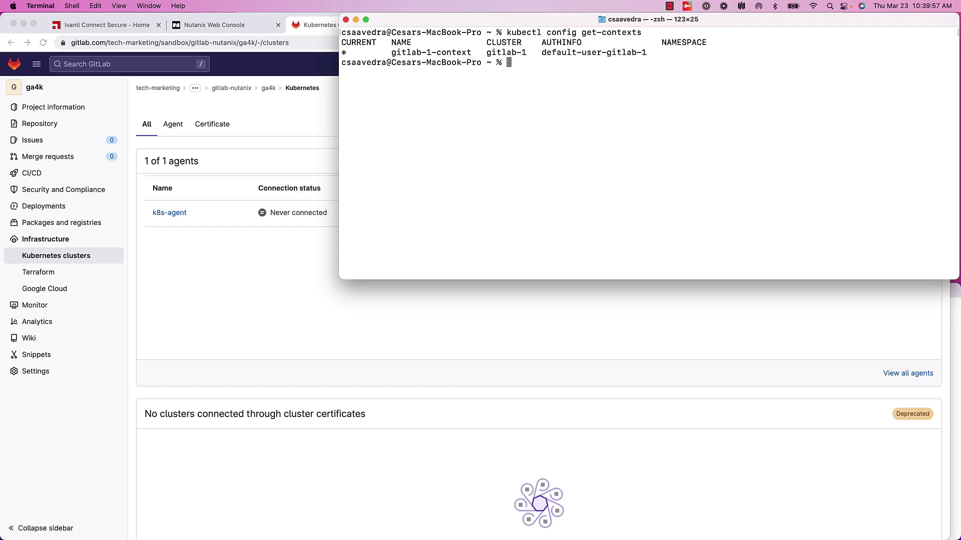
pyautogui.press('Up')
pyautogui.press('Up')
pyautogui.press('Return')
pyautogui.scroll(10, 805, 138)
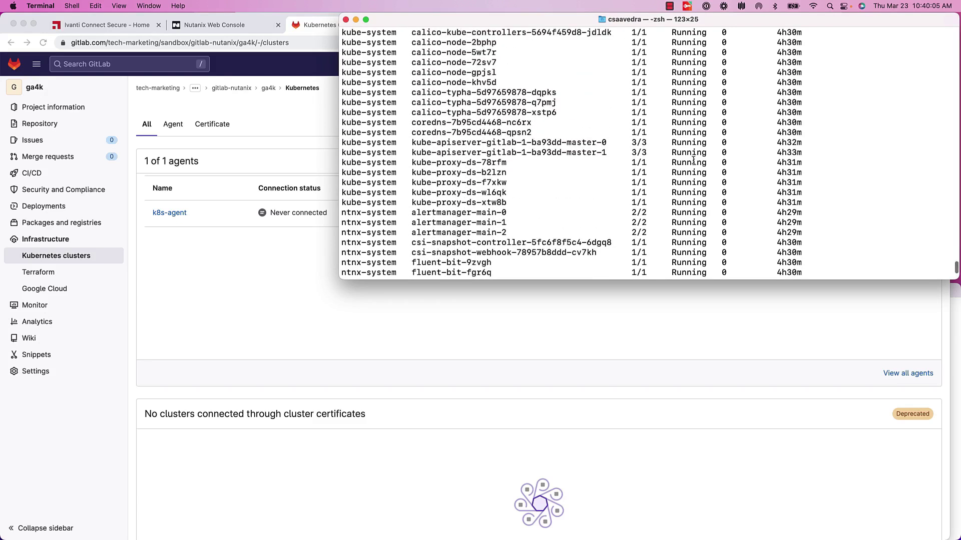
pyautogui.scroll(-10, 693, 160)
pyautogui.press('Up')
pyautogui.write('-w')
pyautogui.press('Return')
# Install the GitLab agent with the pasted Helm command in a second terminal and re-list pods.
pyautogui.press('super+n')
pyautogui.press('super+v')
pyautogui.press('Return')
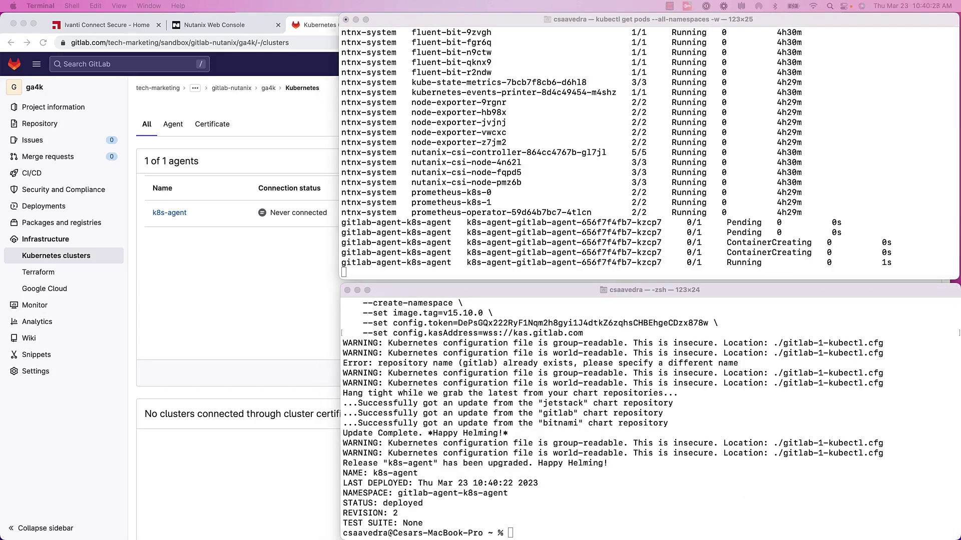
pyautogui.click(593, 164)
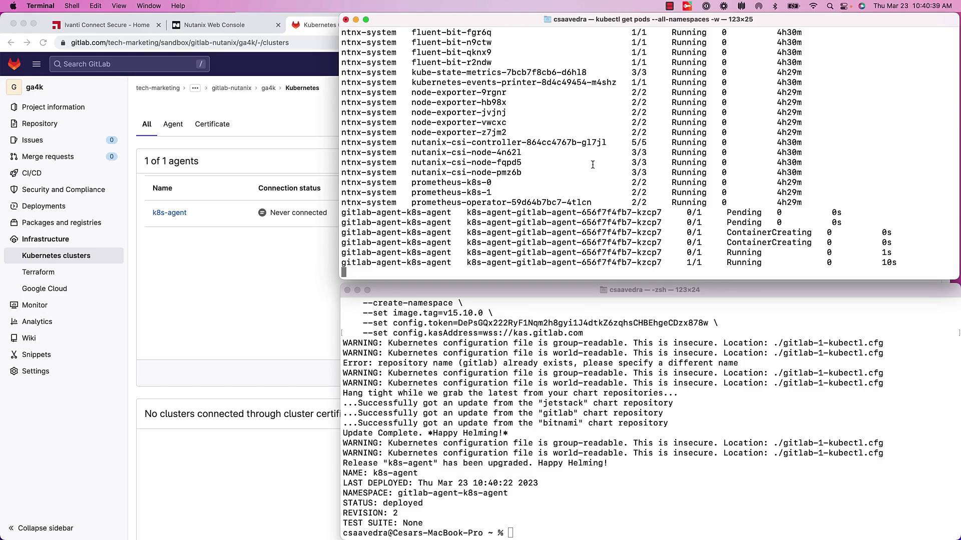
pyautogui.hotkey('ctrl', 'c')
pyautogui.press('Up')
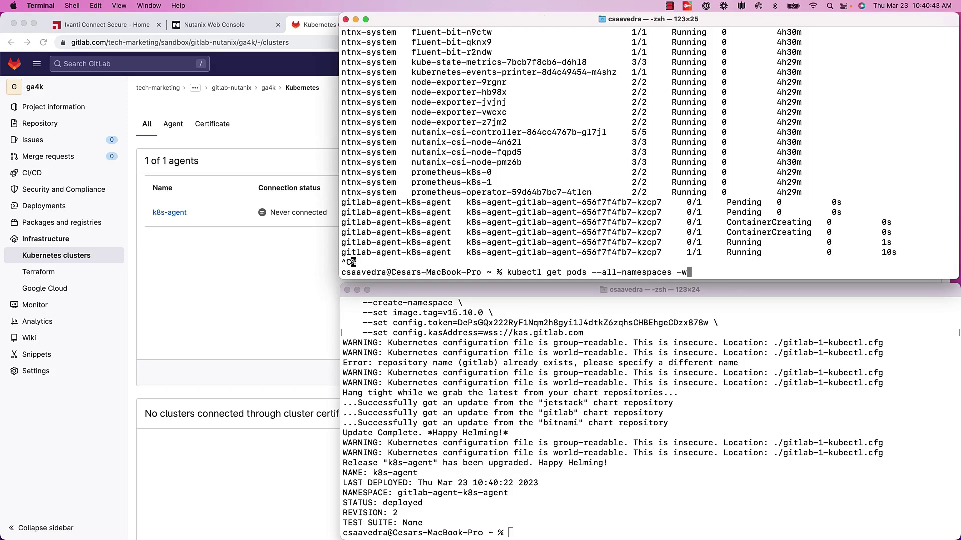
pyautogui.press('BackSpace')
pyautogui.press('BackSpace')
pyautogui.press('BackSpace')
pyautogui.press('Return')
# Stream the gitlab agent pod's logs and resume watching pods with -w.
pyautogui.scroll(10, 569, 142)
pyautogui.moveTo(466, 63); pyautogui.dragTo(662, 62)
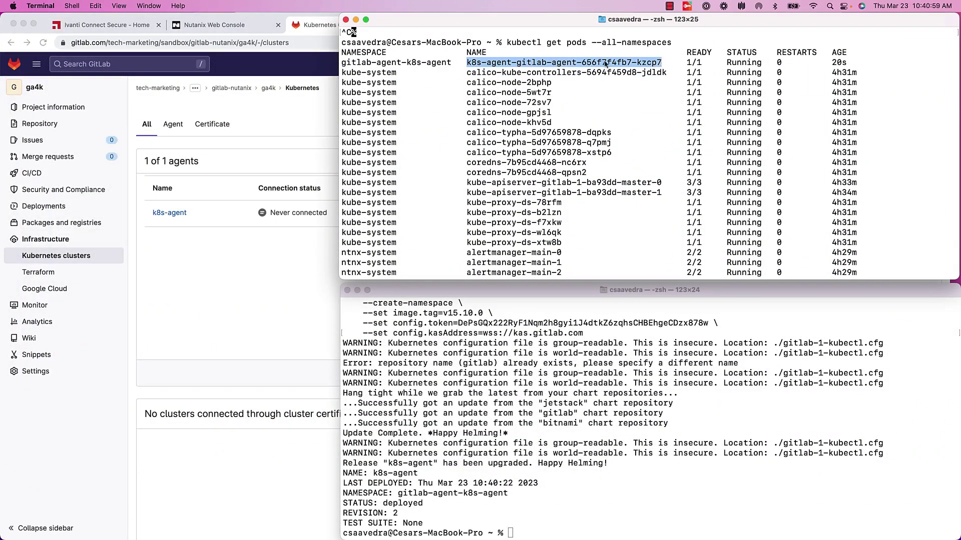
pyautogui.click(490, 403)
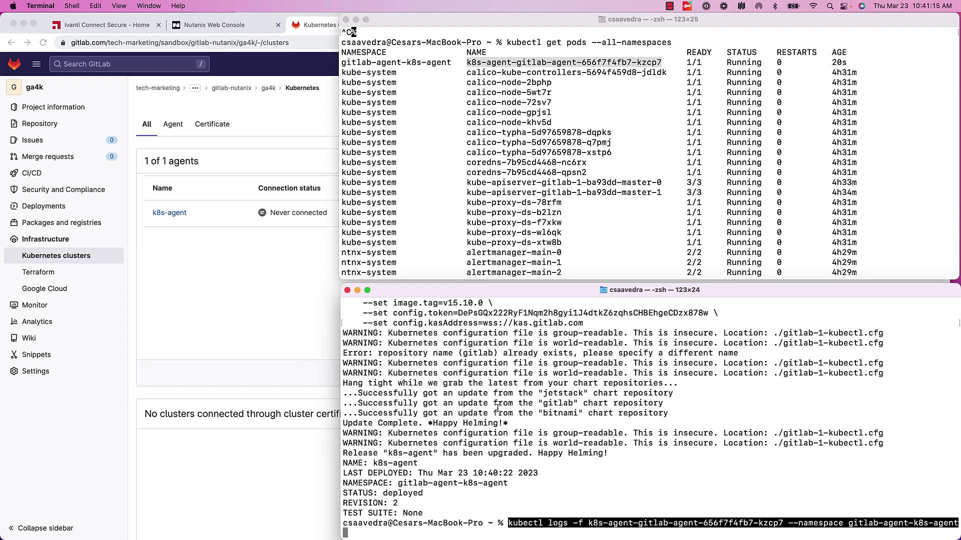
pyautogui.press('Return')
pyautogui.click(626, 217)
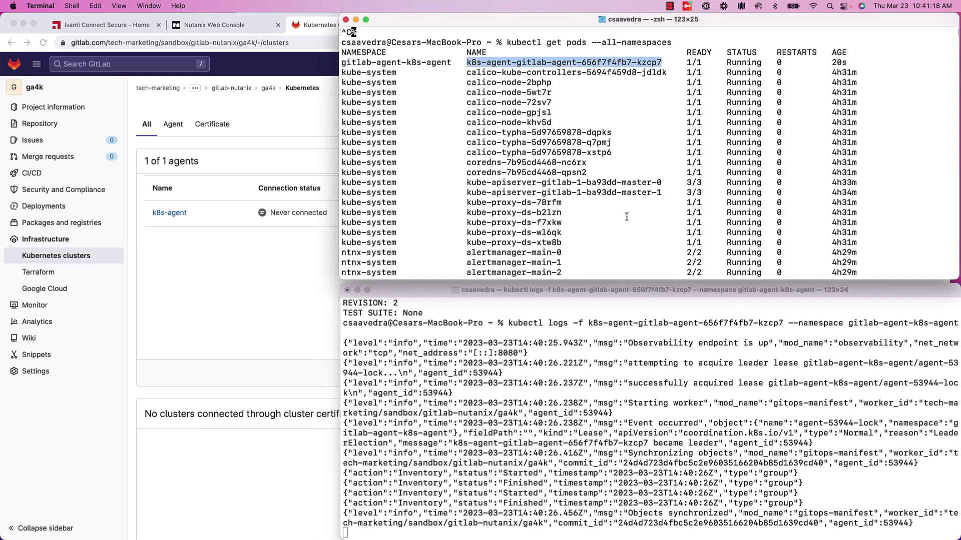
pyautogui.press('Up')
pyautogui.write('-w')
pyautogui.press('Return')
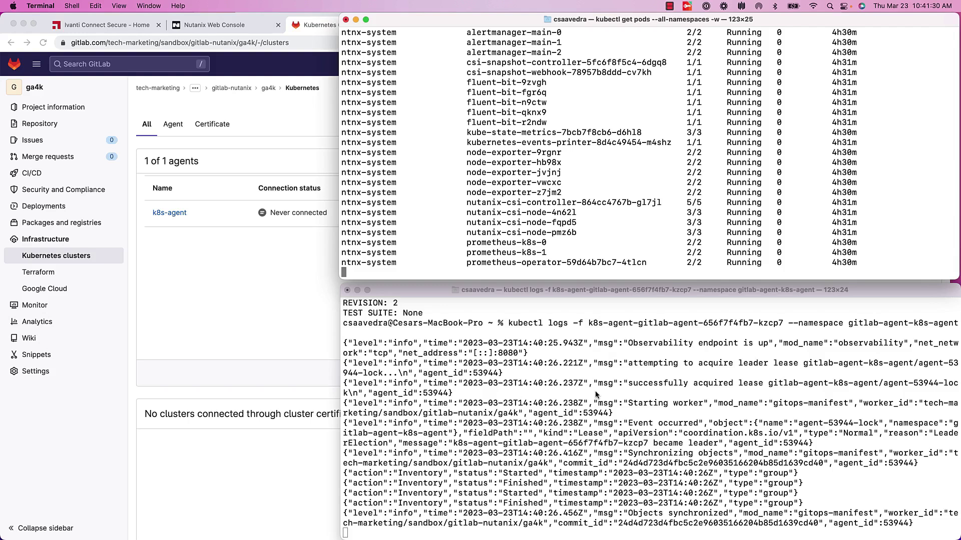
# Open k8s-agent and browse its integration status, Security, Access tokens and Activity tabs.
pyautogui.click(308, 340)
pyautogui.click(43, 43)
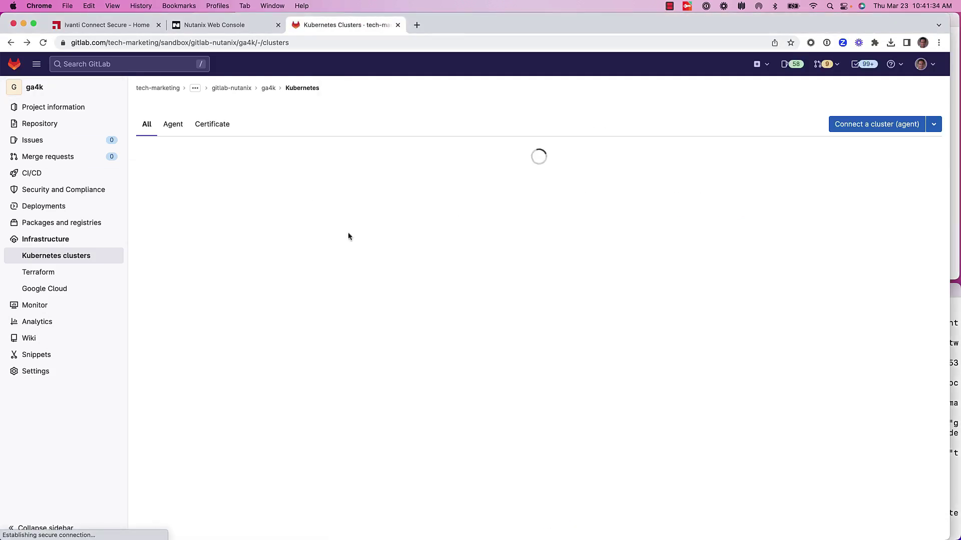
pyautogui.click(169, 213)
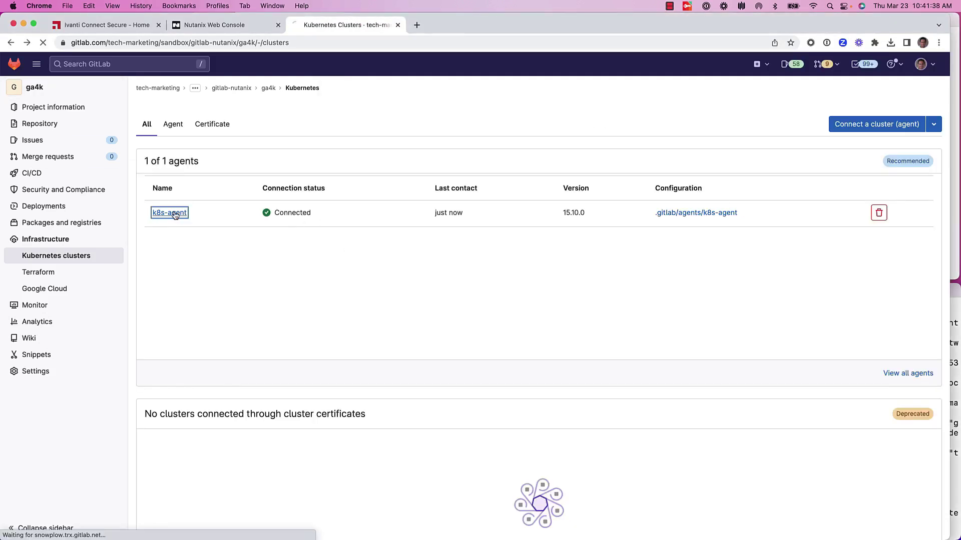
pyautogui.click(142, 170)
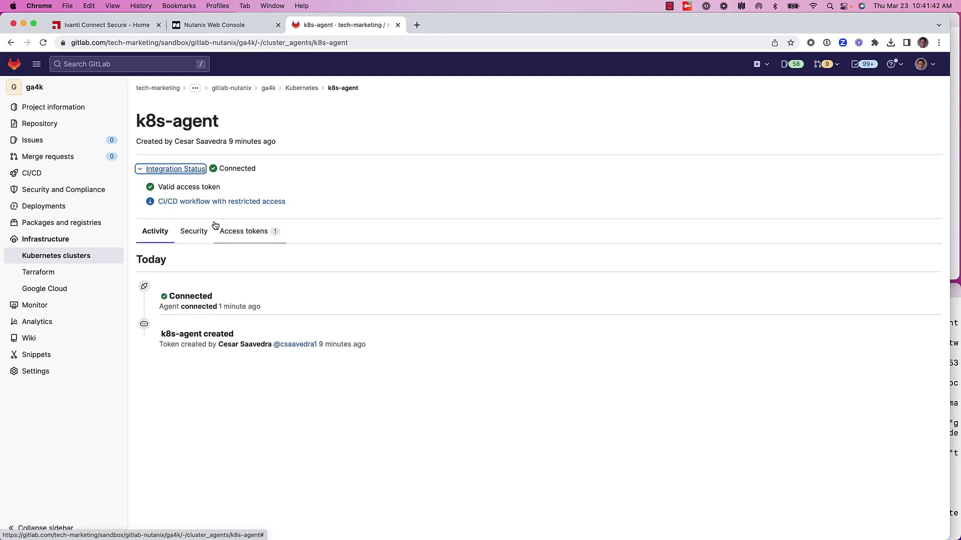
pyautogui.click(194, 232)
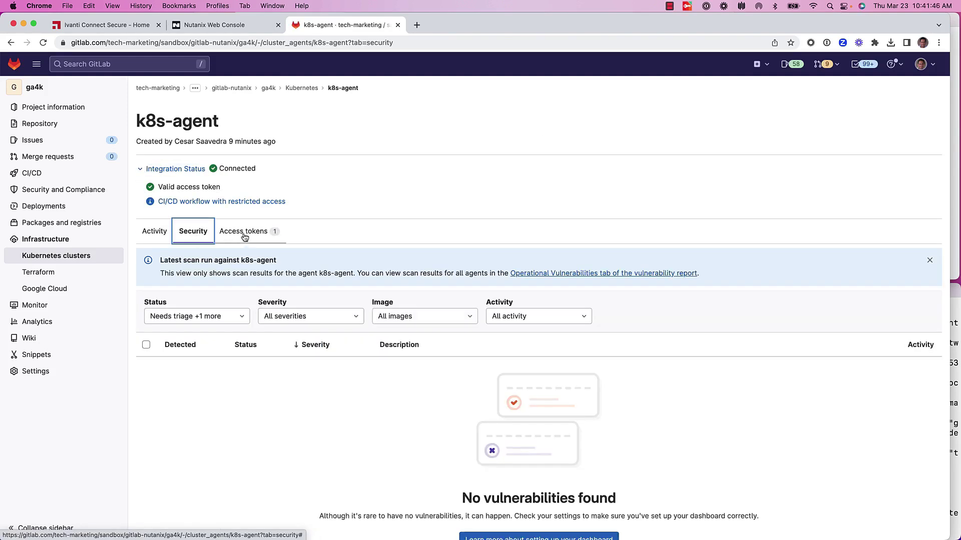
pyautogui.click(245, 236)
pyautogui.click(168, 235)
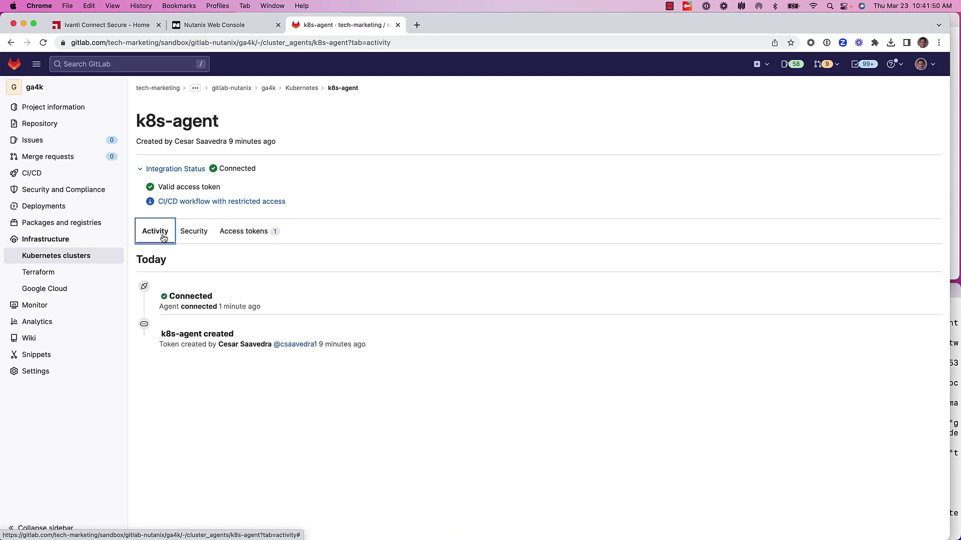
pyautogui.click(141, 170)
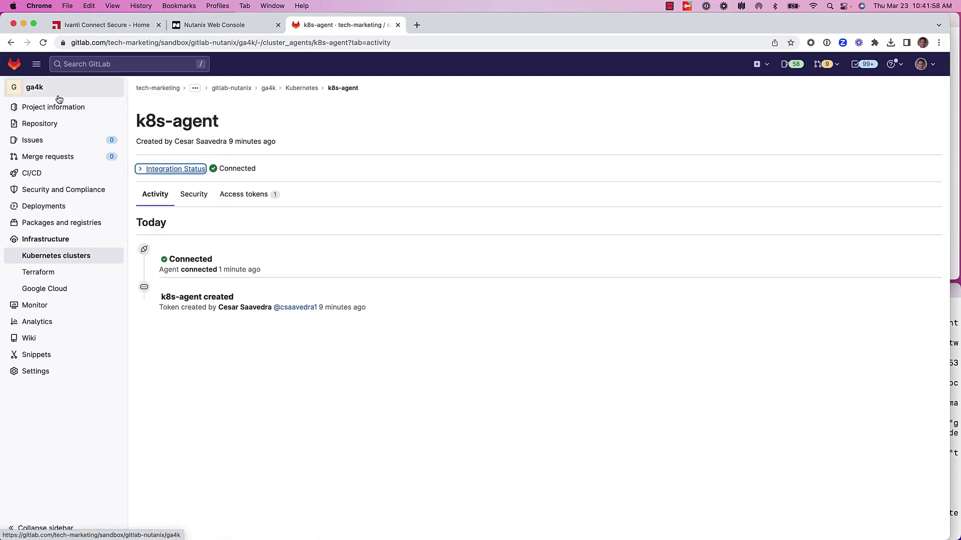
# On the issue board, create 'Need nginx server in cluster' in the Open list, self-assign it, and open it.
pyautogui.moveTo(120, 140)
pyautogui.click(152, 155)
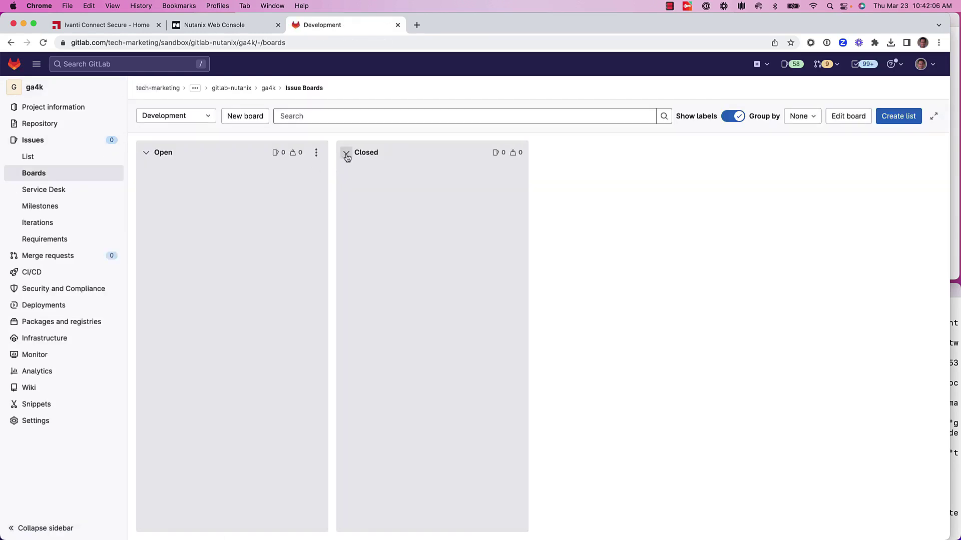
pyautogui.click(346, 152)
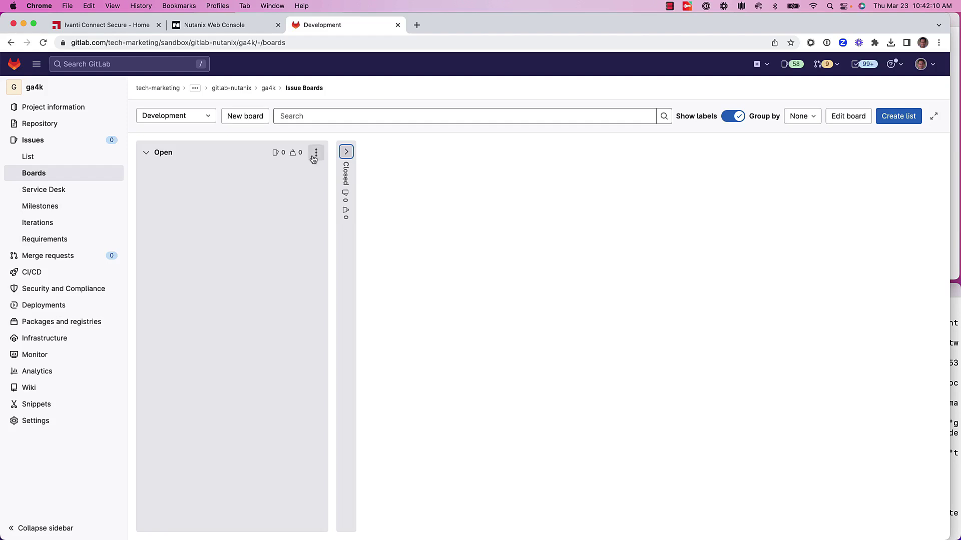
pyautogui.click(316, 152)
pyautogui.click(294, 173)
pyautogui.write('Need nginx server in cluster')
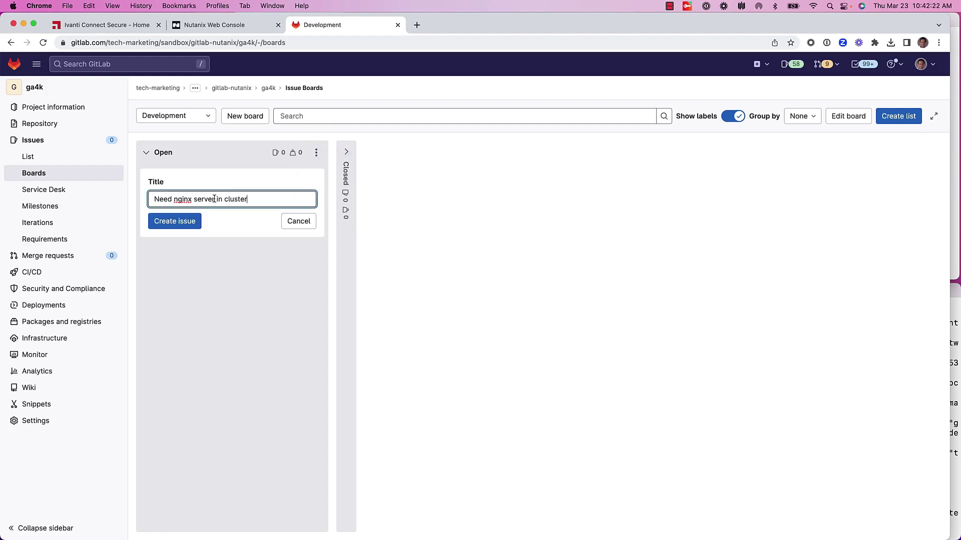
pyautogui.click(185, 221)
pyautogui.click(866, 192)
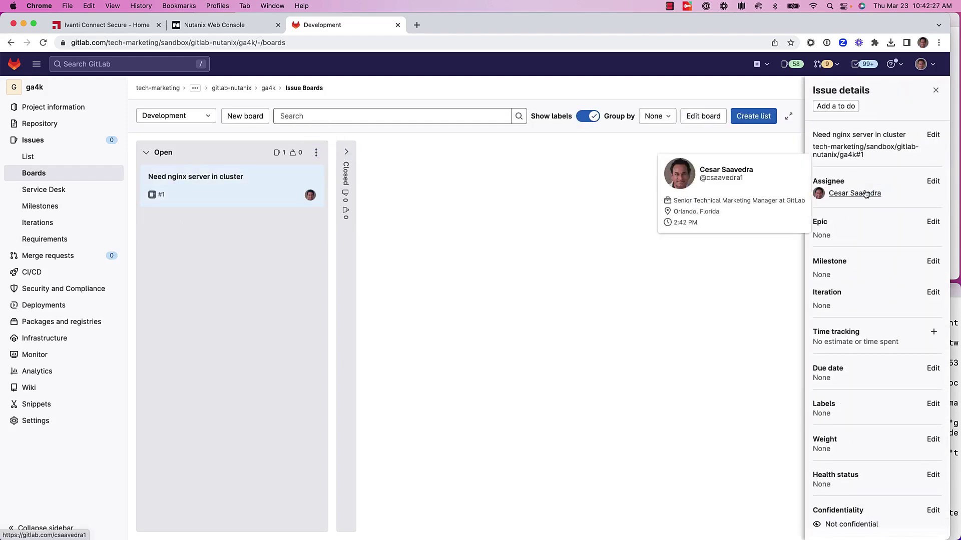
pyautogui.click(226, 182)
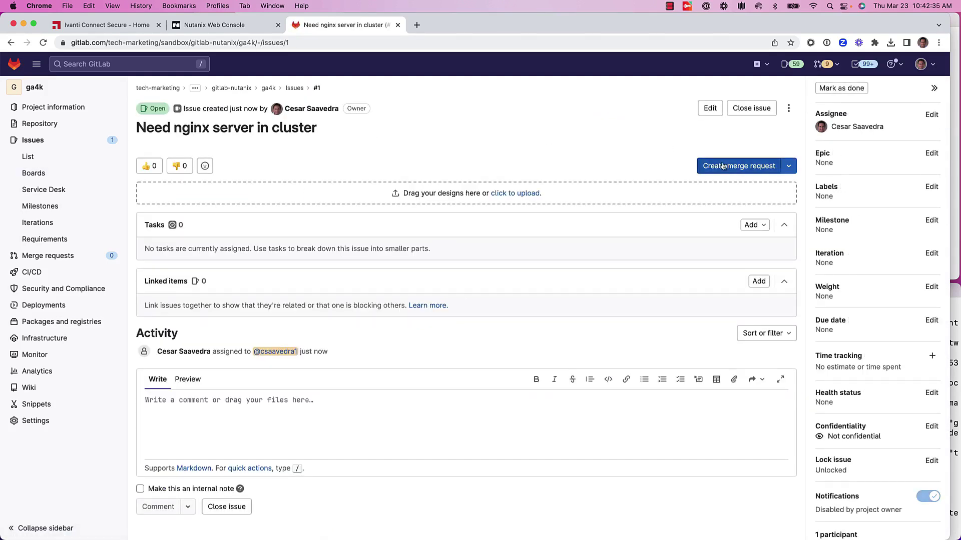
# Create a self-assigned draft merge request from the issue, then open branch 1-need-nginx-server-in-cluster in the Web IDE.
pyautogui.click(737, 167)
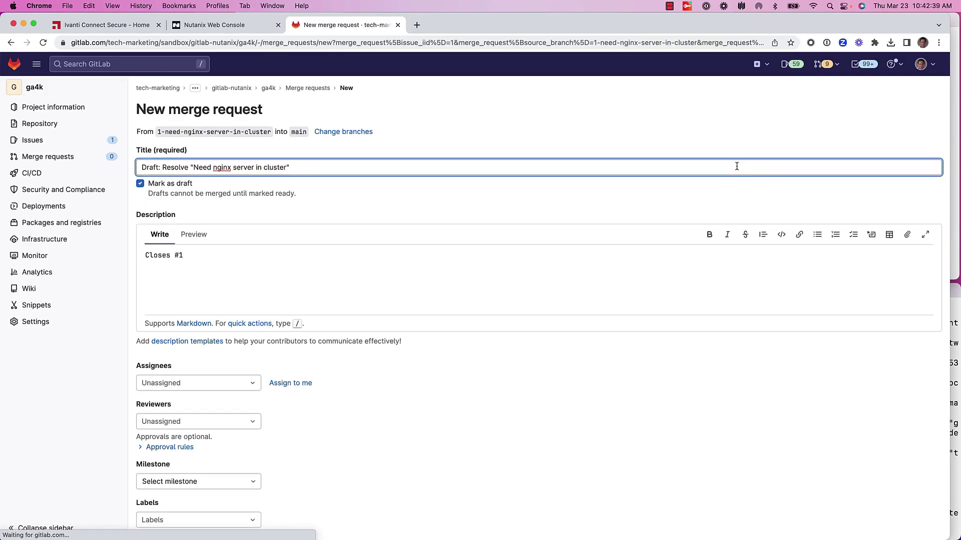
pyautogui.click(290, 383)
pyautogui.scroll(-5, 425, 408)
pyautogui.click(193, 465)
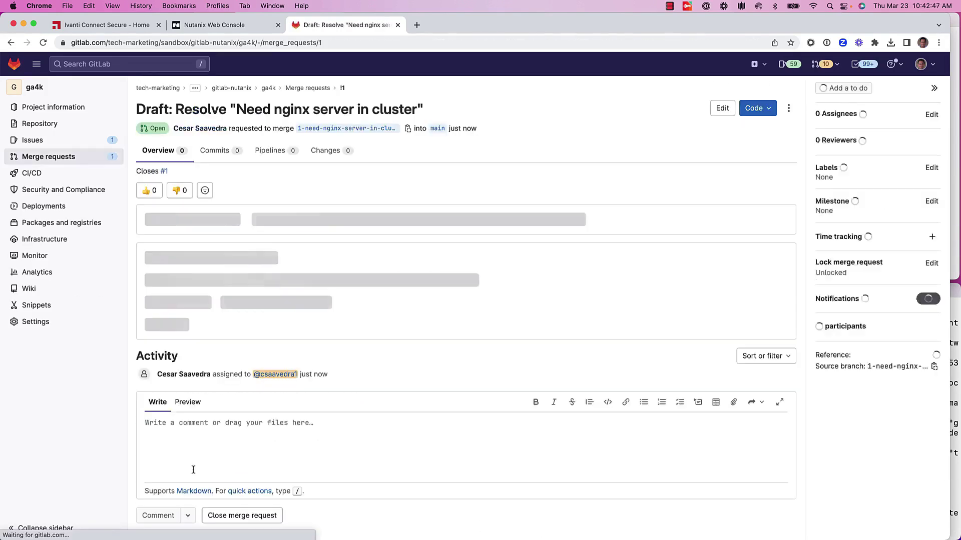
pyautogui.click(757, 108)
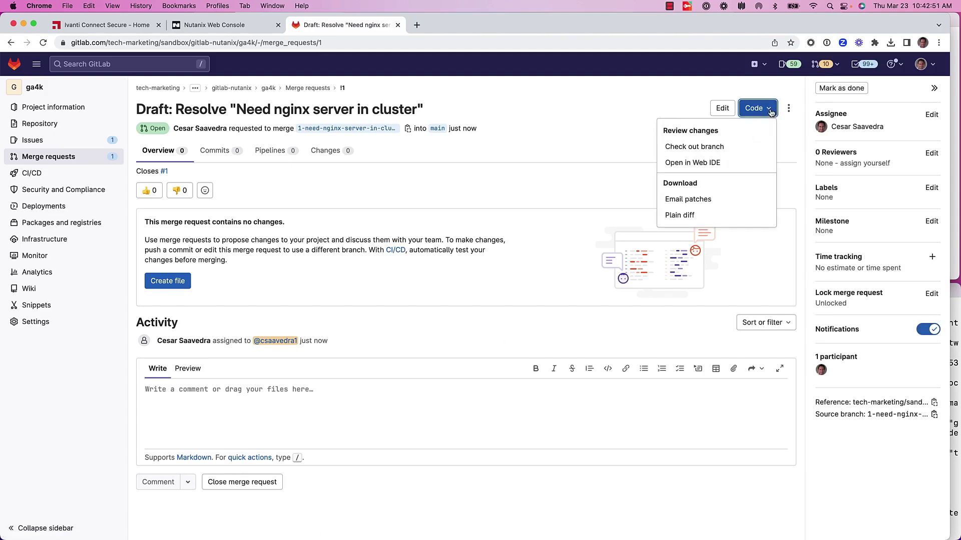
pyautogui.click(733, 167)
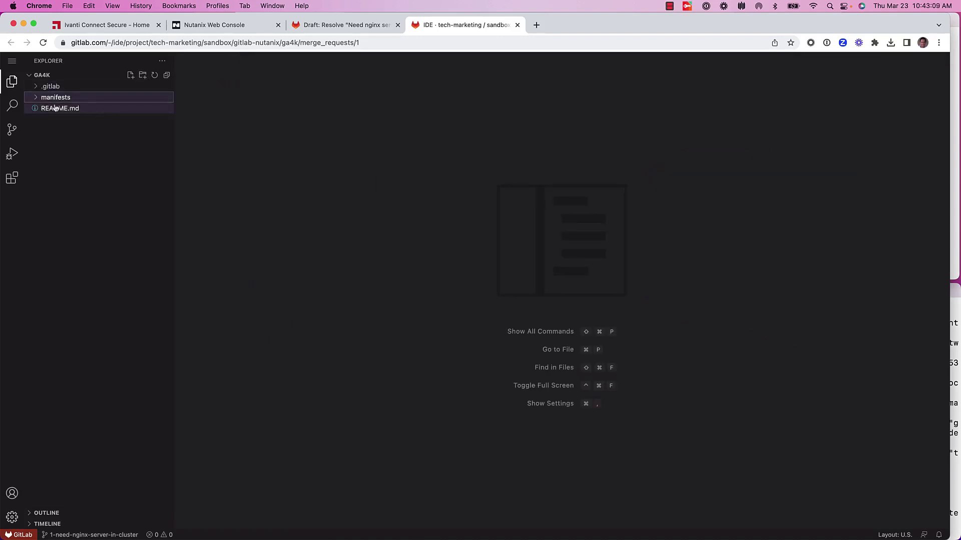
# Add manifests/nginx.yml with the pasted nginx:1.14.2 Deployment (replicas: 1) and bring up Source Control.
pyautogui.click(131, 76)
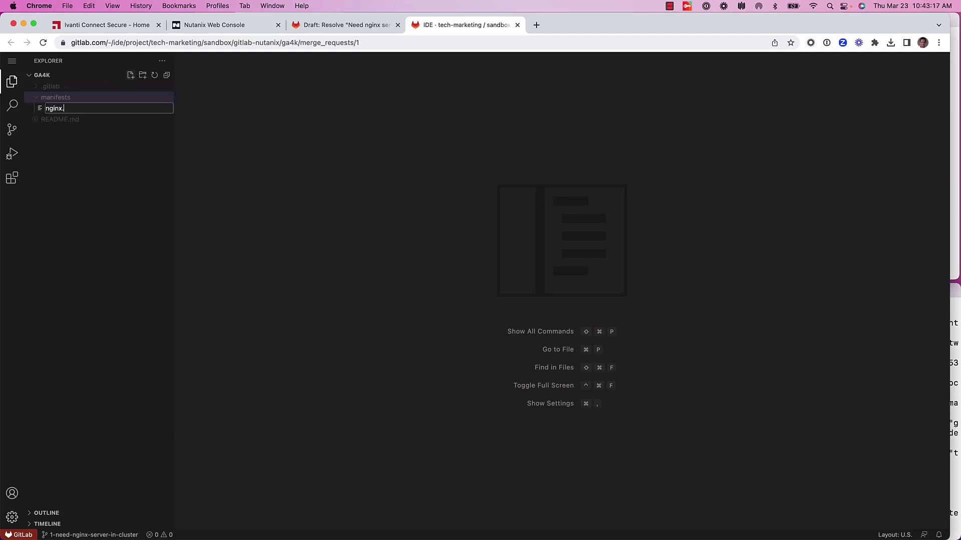
pyautogui.write('nginx.yml')
pyautogui.press('Return')
pyautogui.press('super+v')
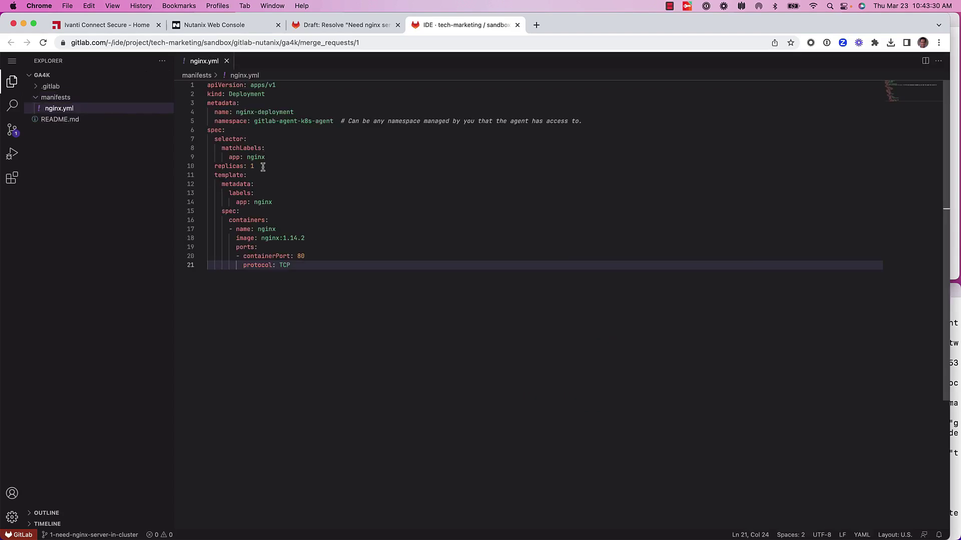
pyautogui.moveTo(262, 167); pyautogui.dragTo(204, 166)
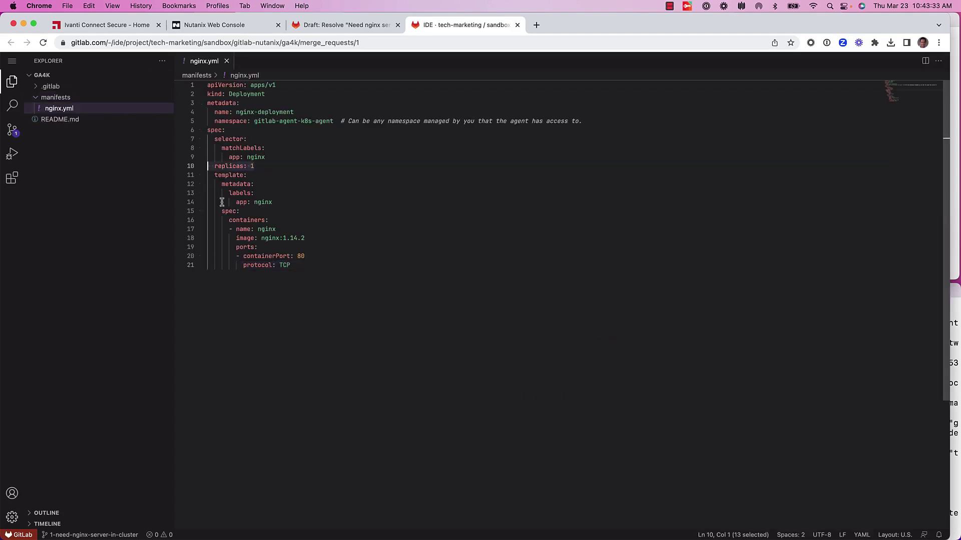
pyautogui.click(13, 133)
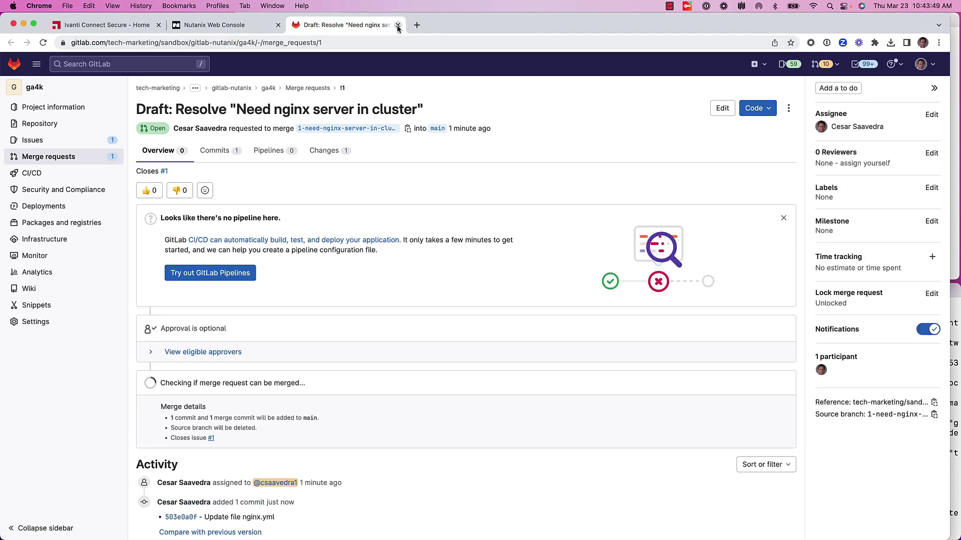
# Review the nginx.yml diff, mark merge request !1 as ready, and merge it into main.
pyautogui.click(330, 157)
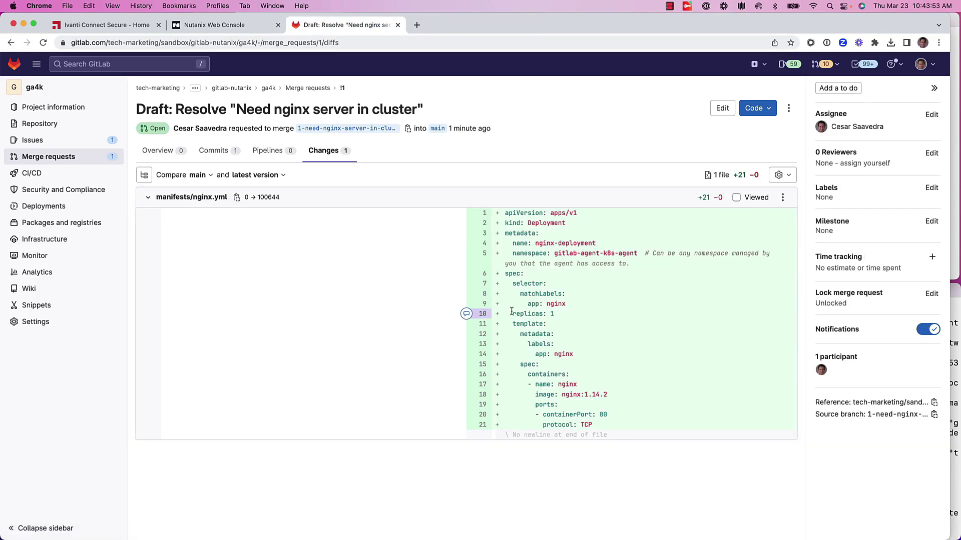
pyautogui.click(160, 159)
pyautogui.scroll(-2, 340, 375)
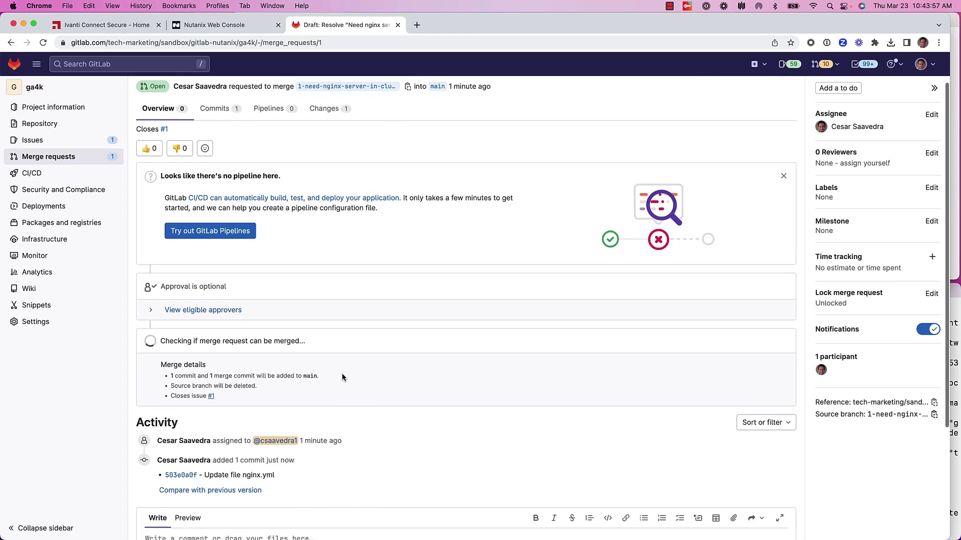
pyautogui.click(758, 339)
pyautogui.scroll(-3, 585, 429)
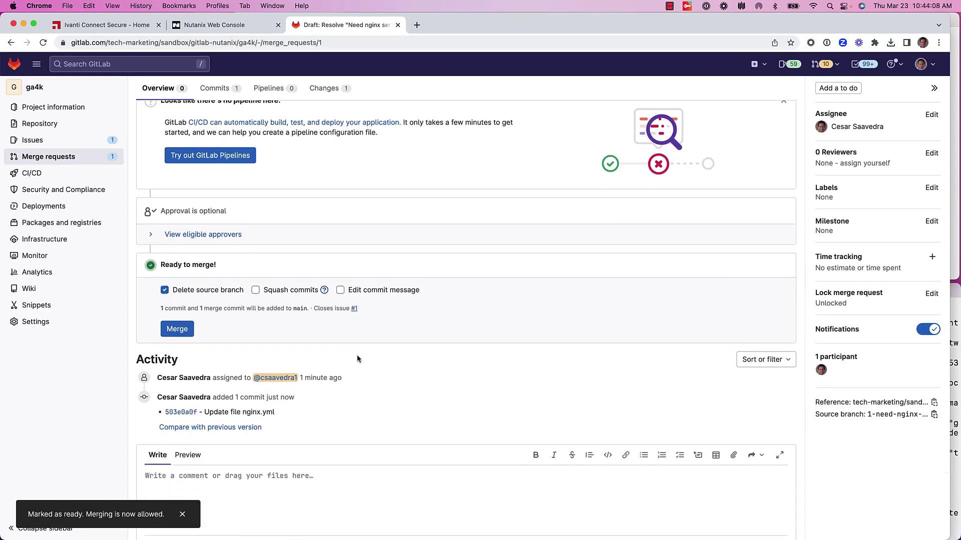
pyautogui.click(177, 329)
pyautogui.click(953, 292)
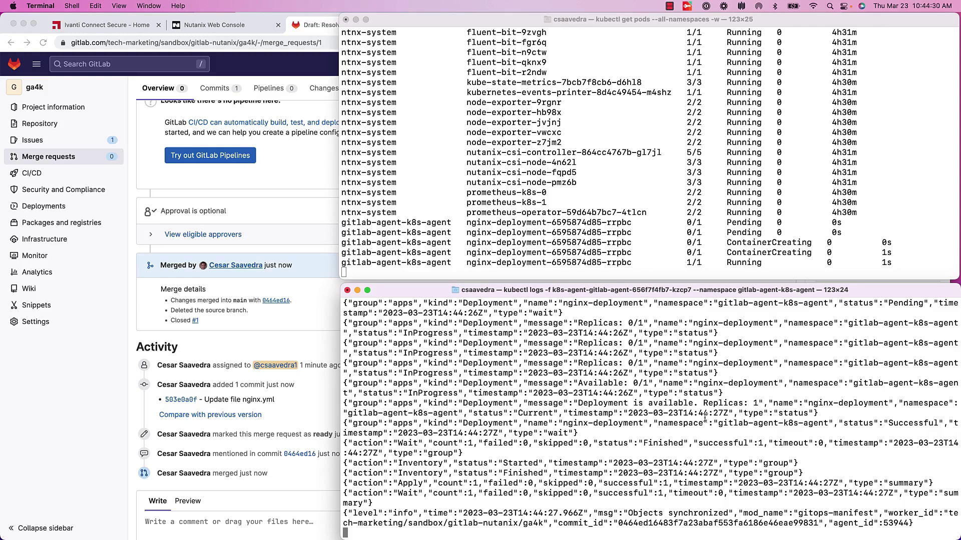
# Stop the pod watch and list the pods once without the -w flag.
pyautogui.click(653, 229)
pyautogui.hotkey('ctrl', 'c')
pyautogui.press('Up')
pyautogui.press('BackSpace')
pyautogui.press('BackSpace')
pyautogui.press('BackSpace')
pyautogui.press('Return')
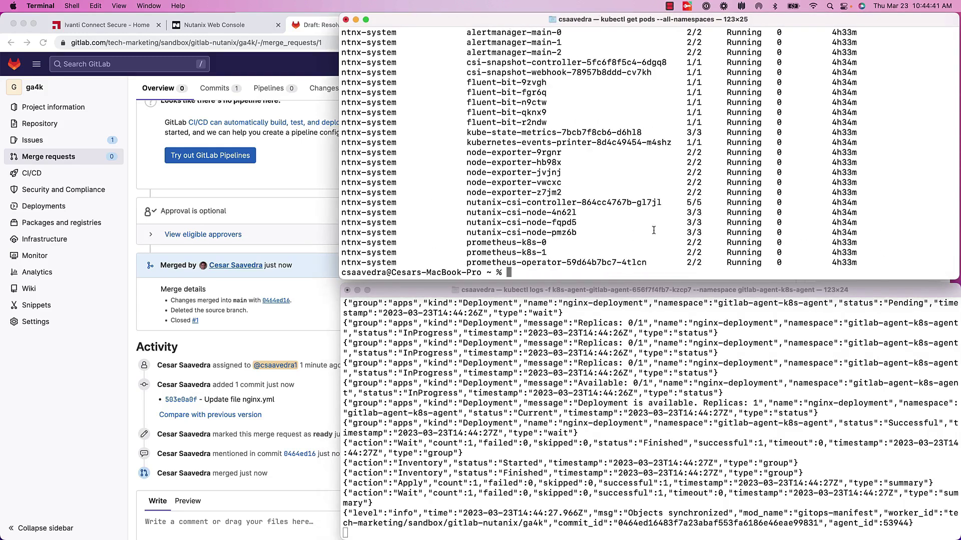
# Check that the nginx-deployment pod is Running 1/1, then return to the ga4k project page.
pyautogui.scroll(10, 645, 227)
pyautogui.moveTo(632, 123); pyautogui.dragTo(472, 125)
pyautogui.click(473, 125)
pyautogui.doubleClick(693, 123)
pyautogui.click(690, 125)
pyautogui.press('Up')
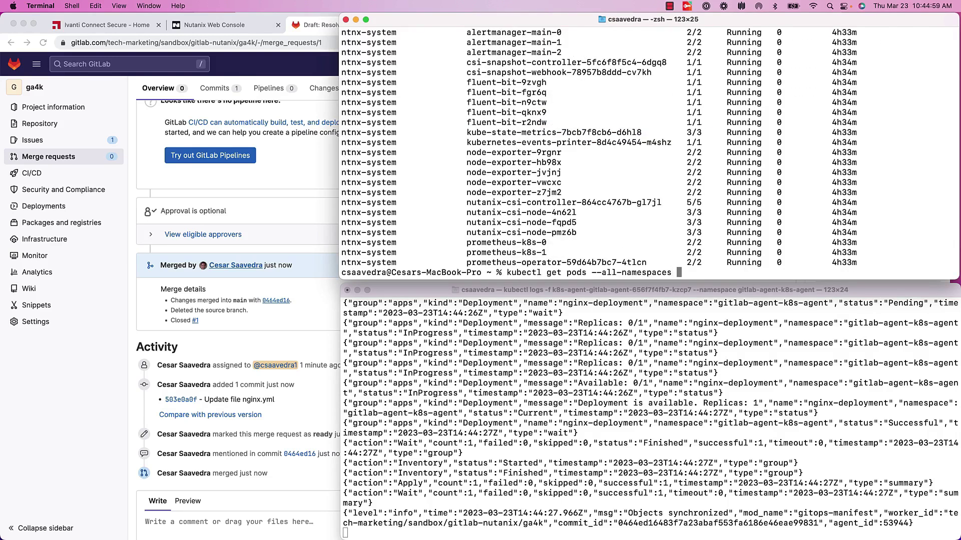
pyautogui.click(224, 188)
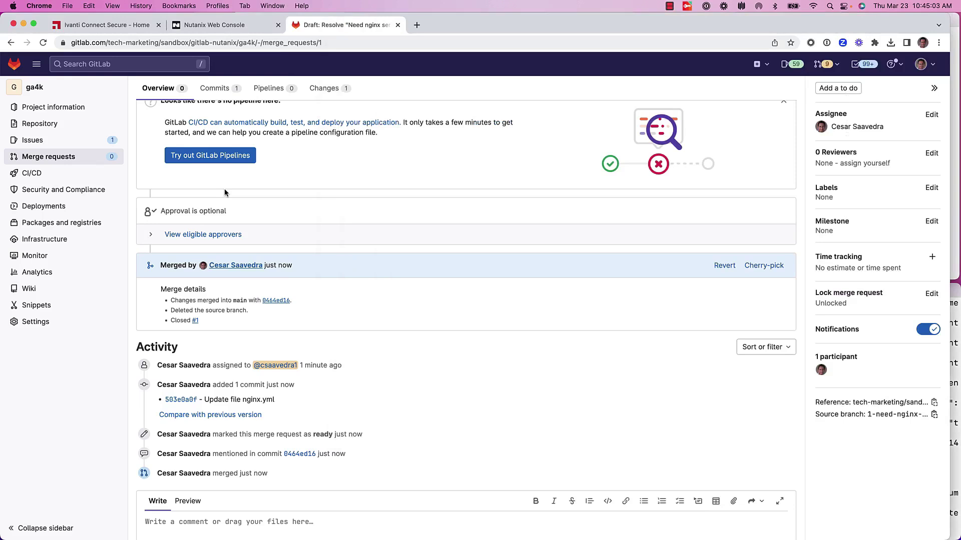
pyautogui.click(43, 92)
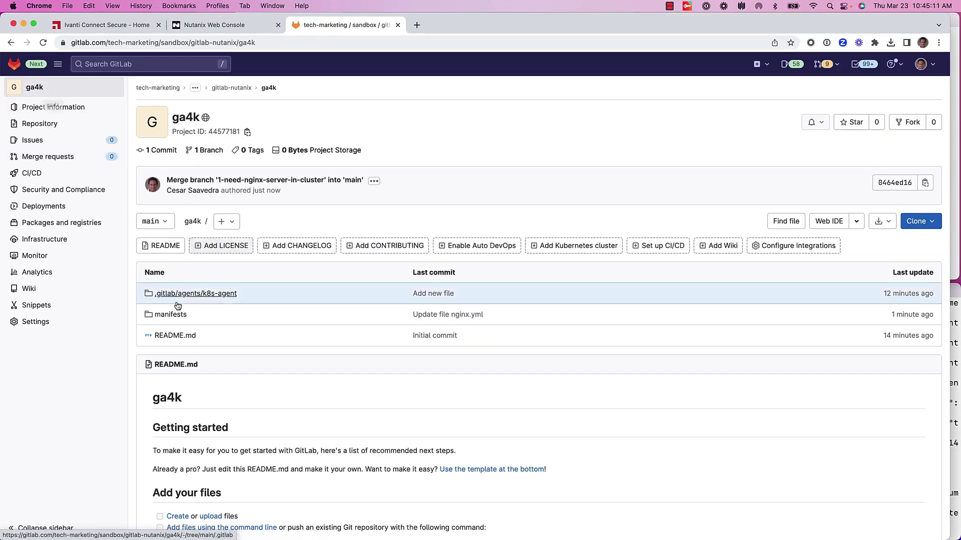
# Edit manifests/nginx.yml to replicas: 3 and commit the change to main.
pyautogui.click(175, 314)
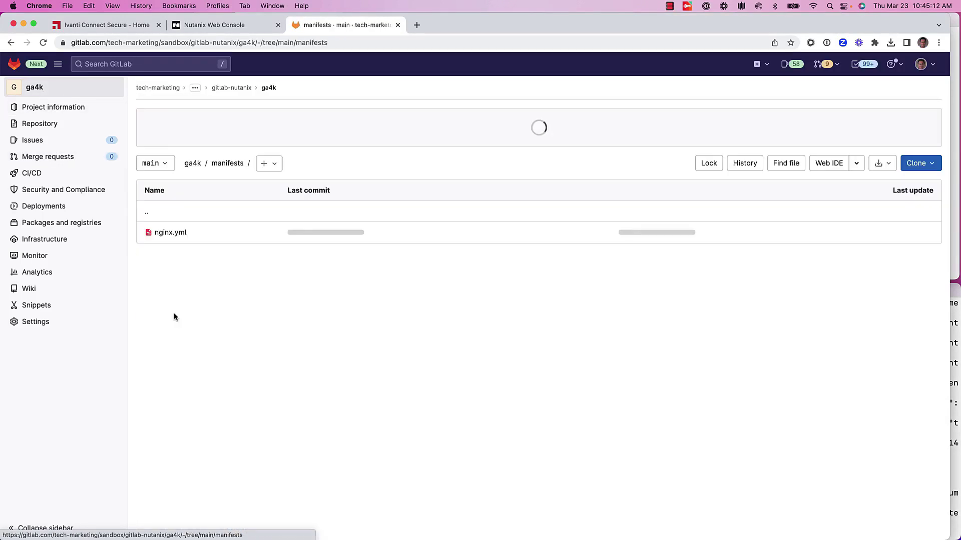
pyautogui.click(171, 234)
pyautogui.click(751, 193)
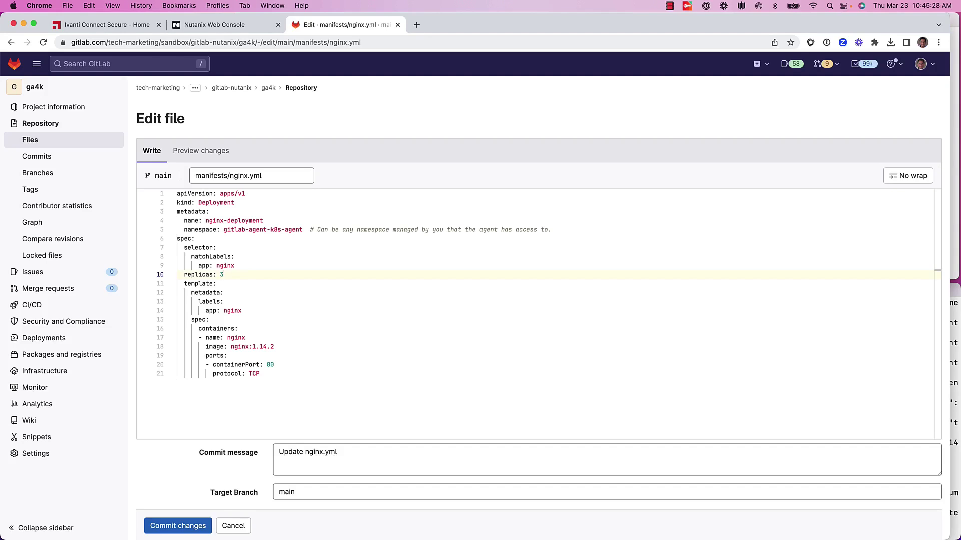
pyautogui.scroll(-1, 190, 453)
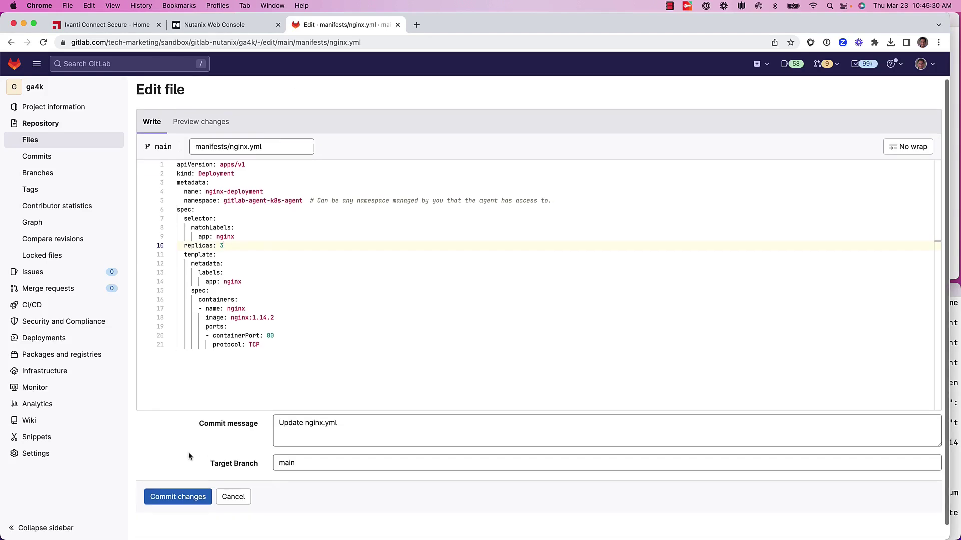
pyautogui.click(183, 495)
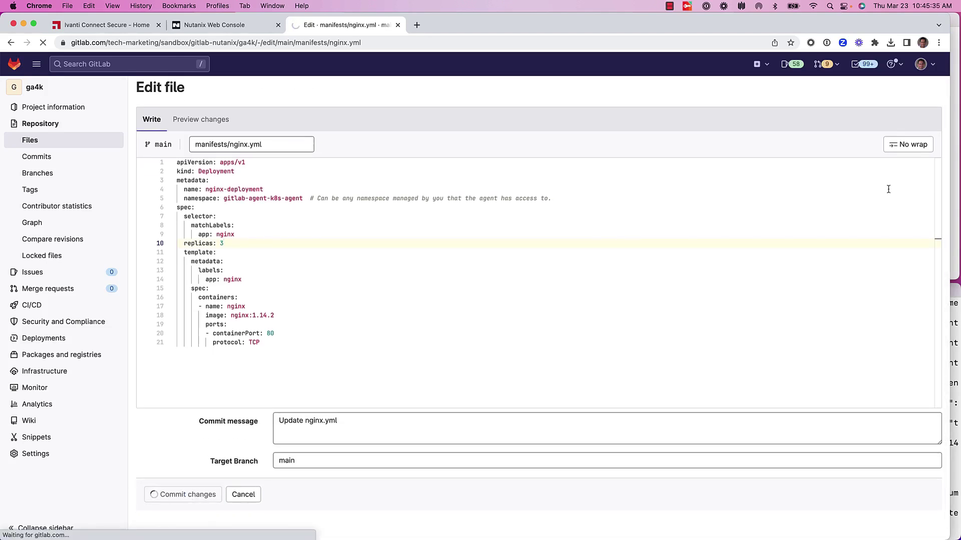
# Stop the watch and run kubectl get pods --all-namespaces to confirm three running nginx pods.
pyautogui.click(954, 178)
pyautogui.click(955, 290)
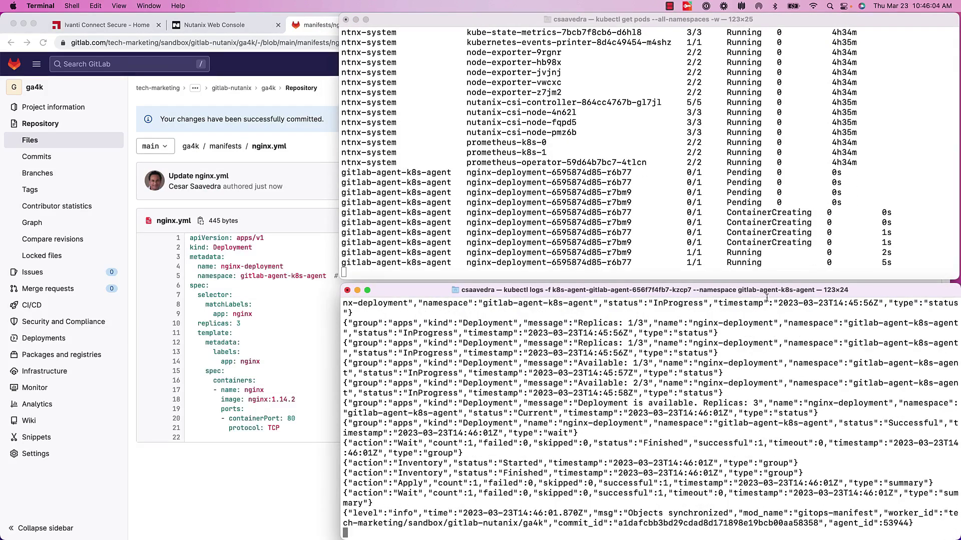
pyautogui.click(764, 256)
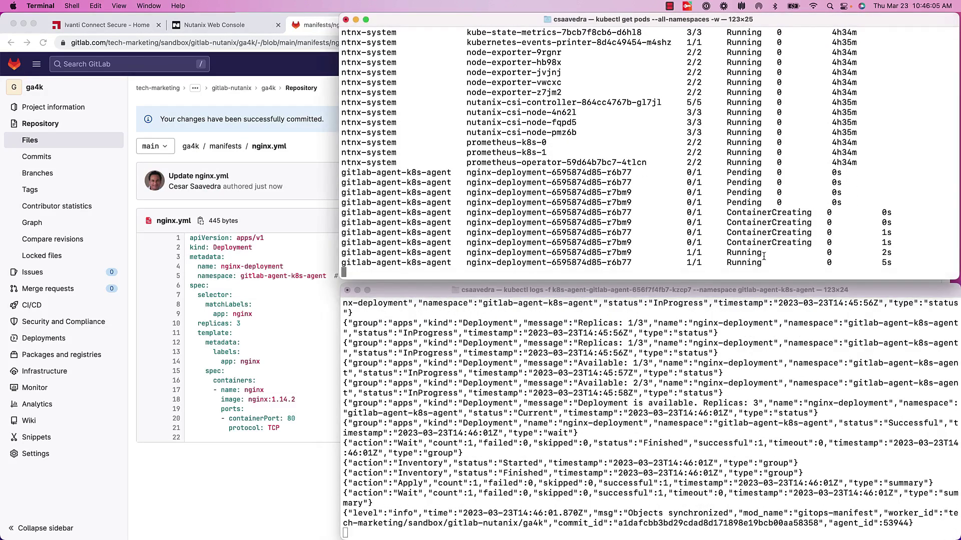
pyautogui.hotkey('ctrl', 'c')
pyautogui.write('kubectl get pods --all-namespaces')
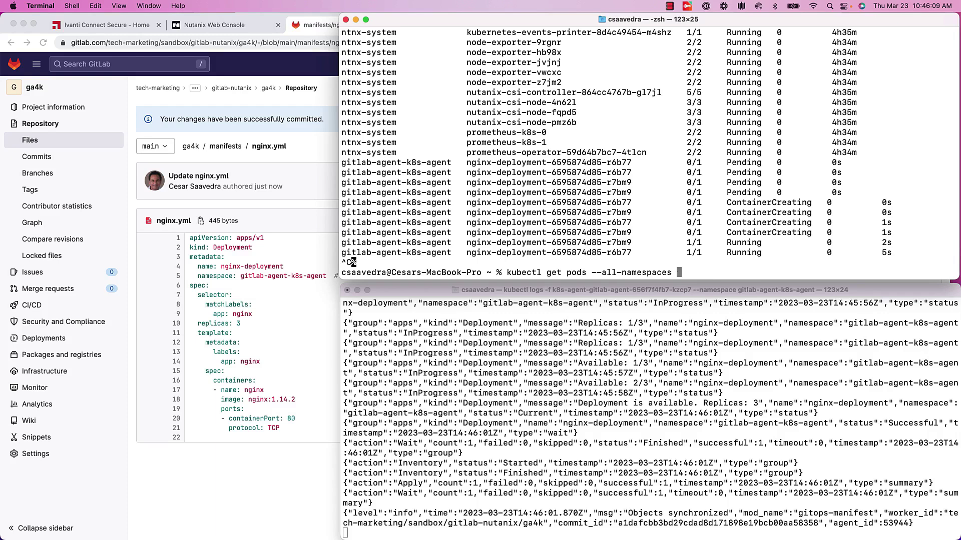
pyautogui.press('Return')
pyautogui.scroll(10, 637, 132)
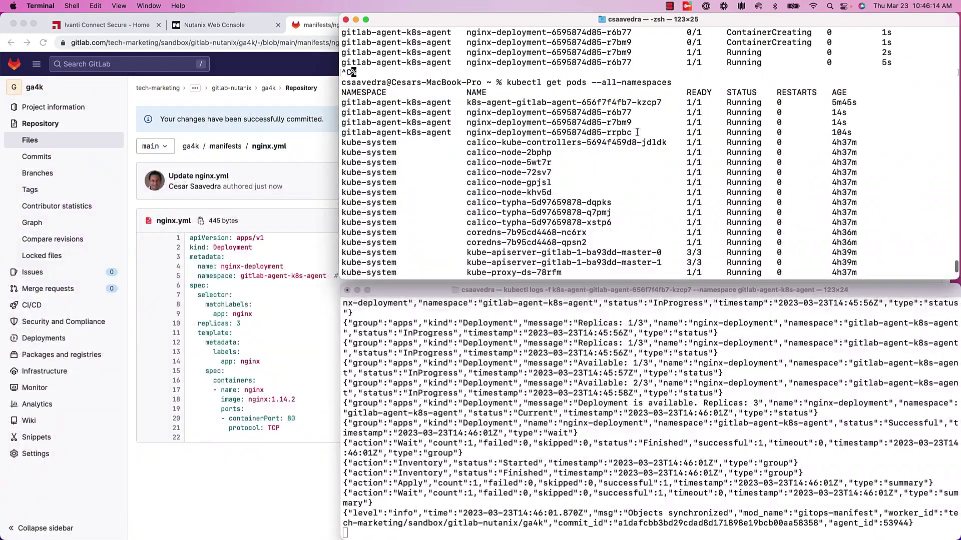
pyautogui.moveTo(637, 132); pyautogui.dragTo(354, 115)
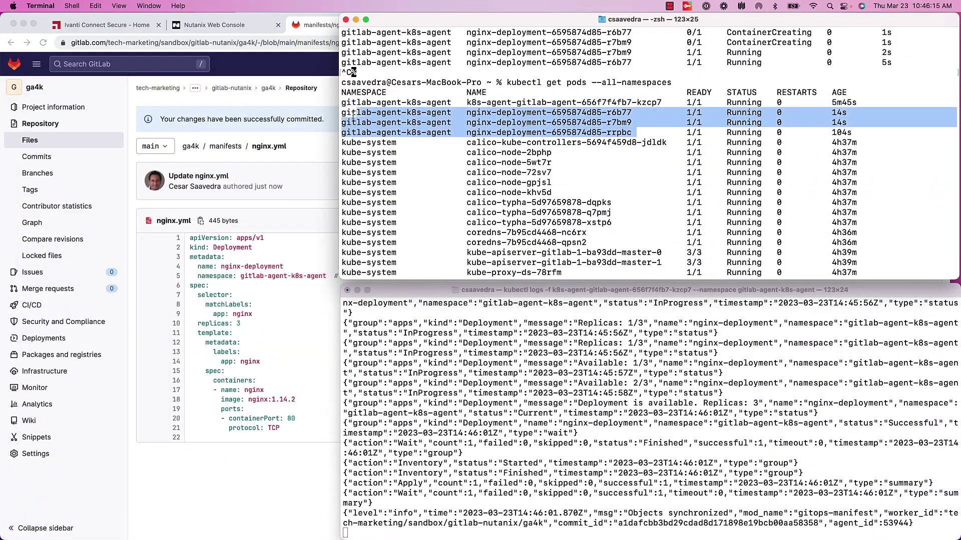
pyautogui.click(494, 136)
# Restart watching pods across all namespaces with kubectl get pods --all-namespaces -w.
pyautogui.press('Up')
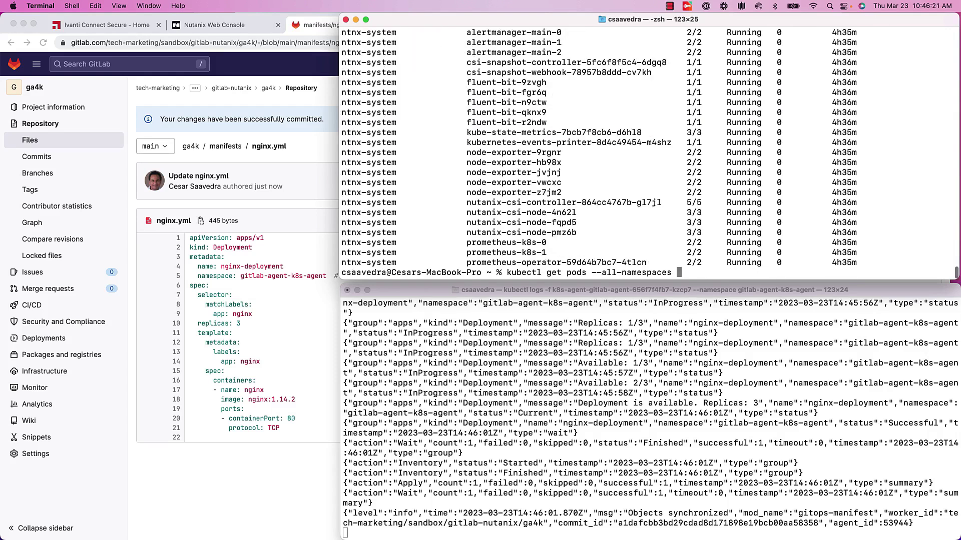
pyautogui.write('-w')
pyautogui.press('Return')
pyautogui.write('w')
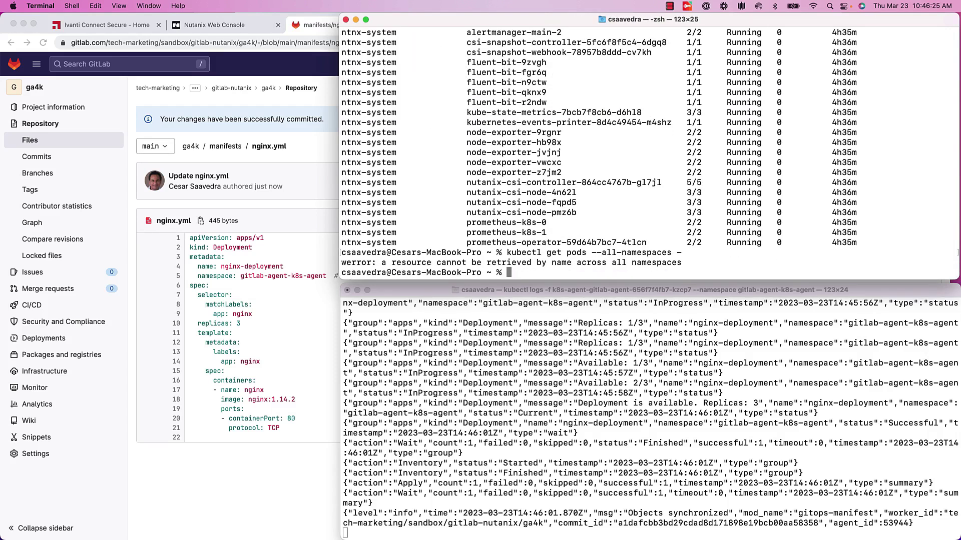
pyautogui.press('Up')
pyautogui.write('w')
pyautogui.press('Return')
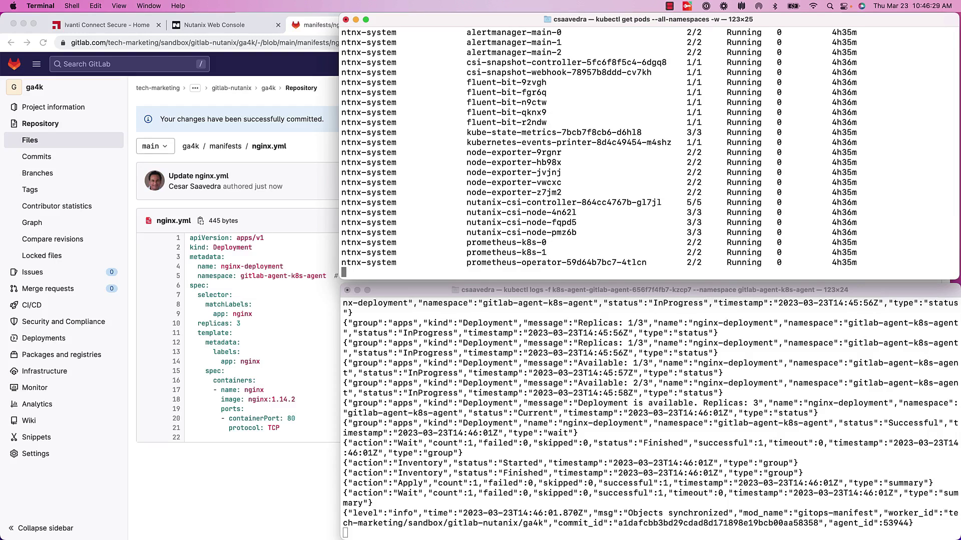
# Delete nginx.yml from the repository and confirm with Delete file.
pyautogui.click(295, 212)
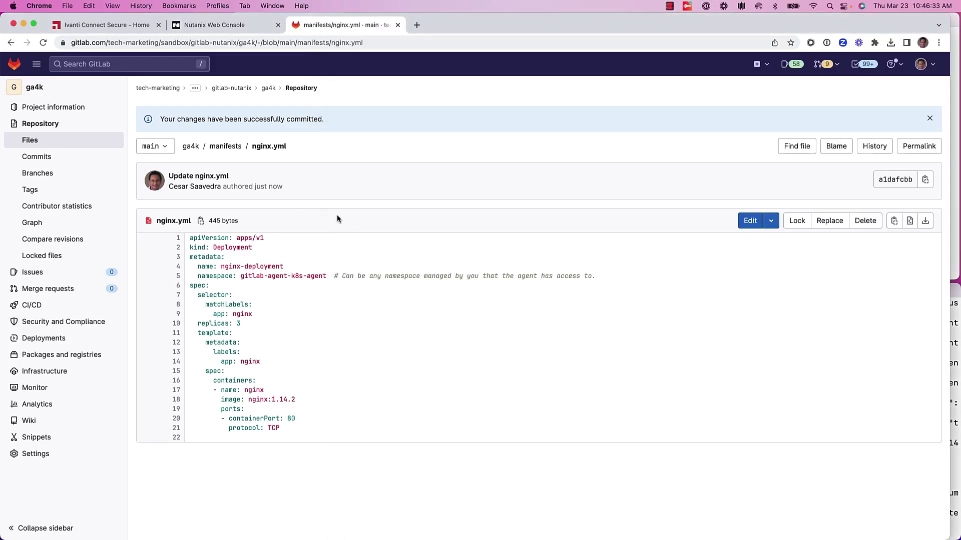
pyautogui.click(865, 221)
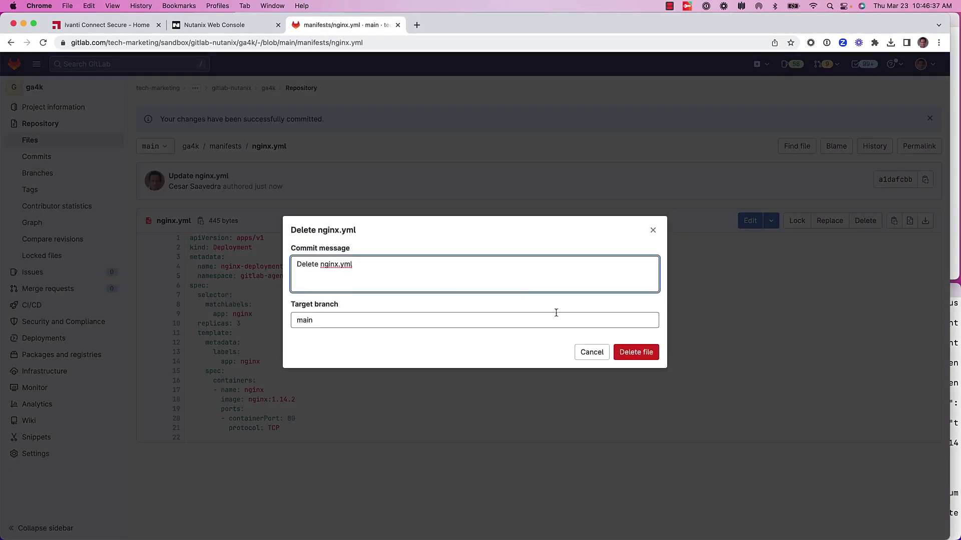
pyautogui.click(650, 354)
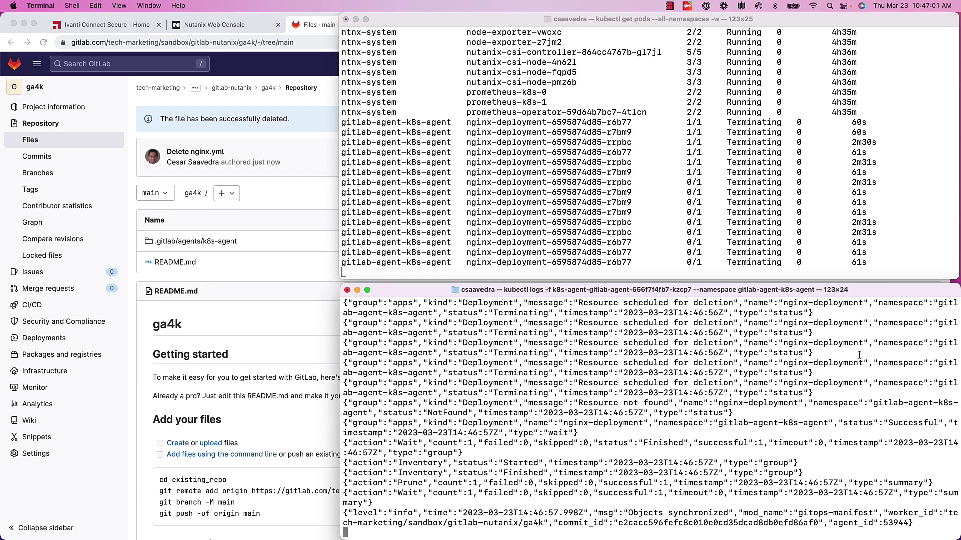
# Stop the pod watch and rerun kubectl get pods --all-namespaces to confirm the nginx pods are gone.
pyautogui.click(702, 261)
pyautogui.hotkey('ctrl', 'c')
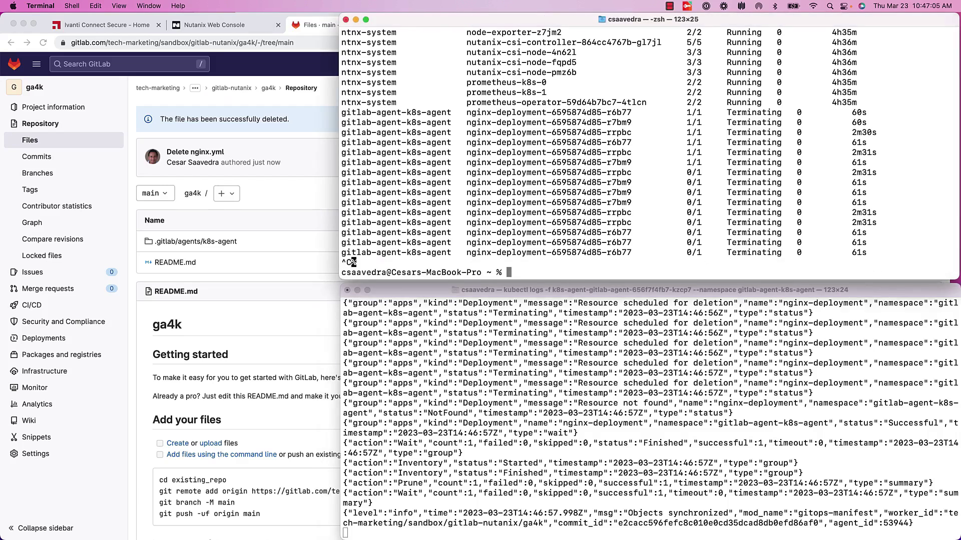
pyautogui.press('Up')
pyautogui.press('Return')
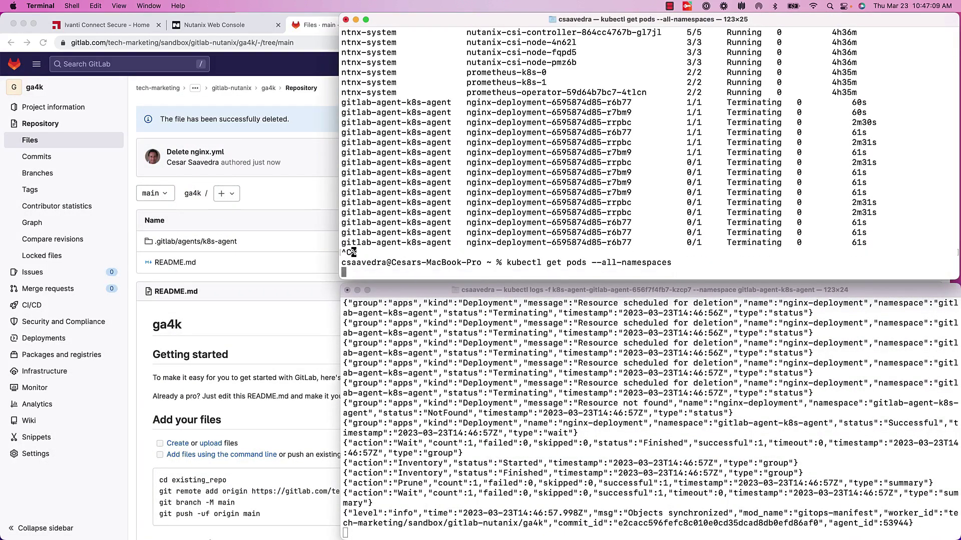
pyautogui.scroll(10, 579, 157)
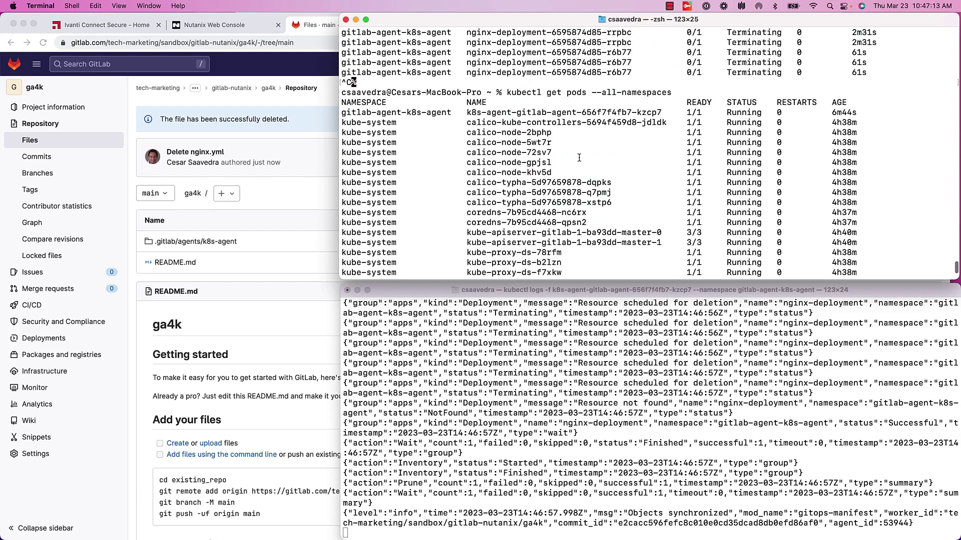
pyautogui.scroll(-10, 526, 158)
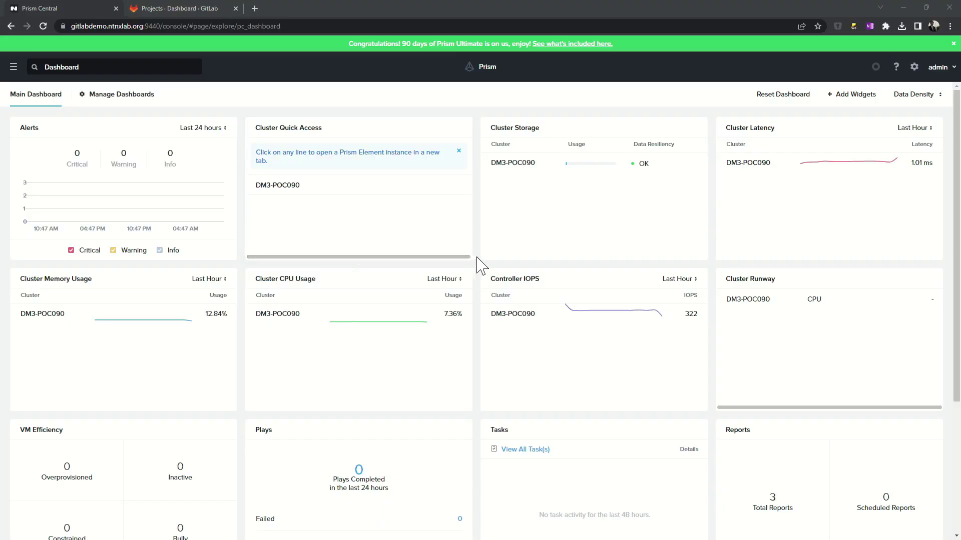
# Open the VMs list from the navigation panel to view the three user VMs, then switch to GitLab Projects.
pyautogui.click(13, 67)
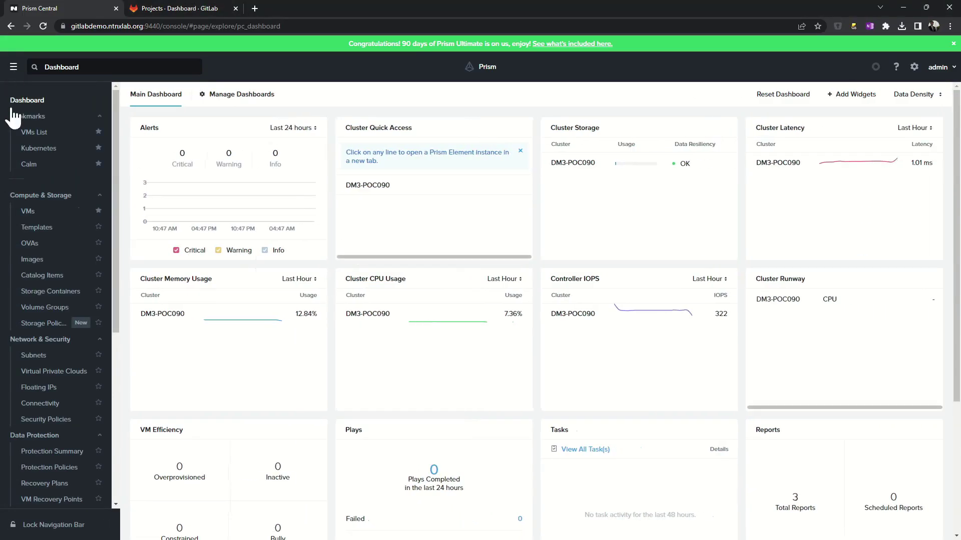
pyautogui.click(26, 134)
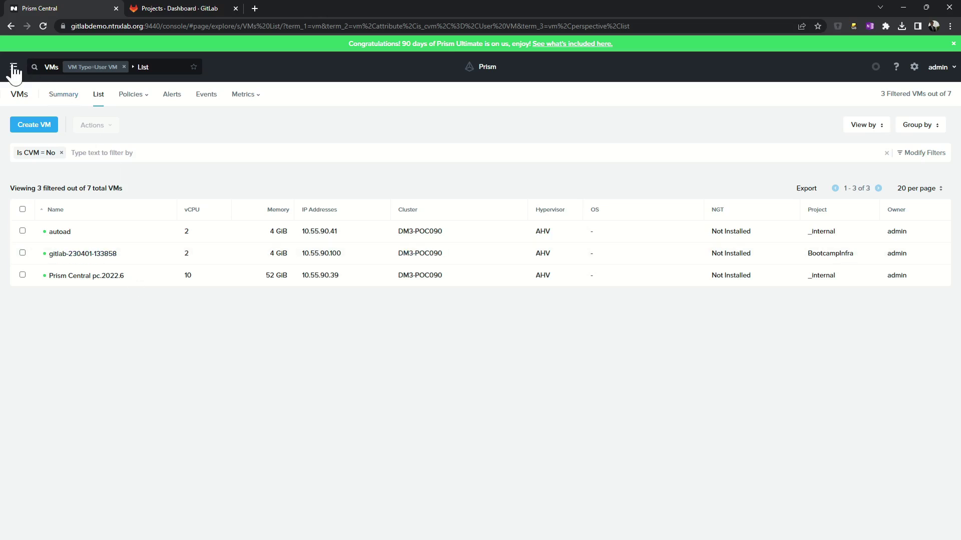
pyautogui.click(155, 8)
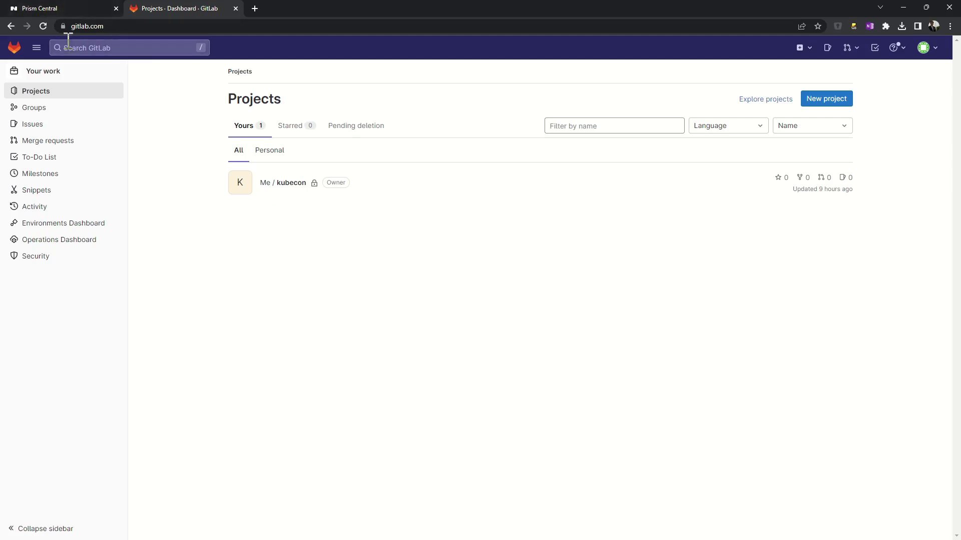
# Open the kubecon project and copy its SSH URL from the Clone dropdown.
pyautogui.click(284, 183)
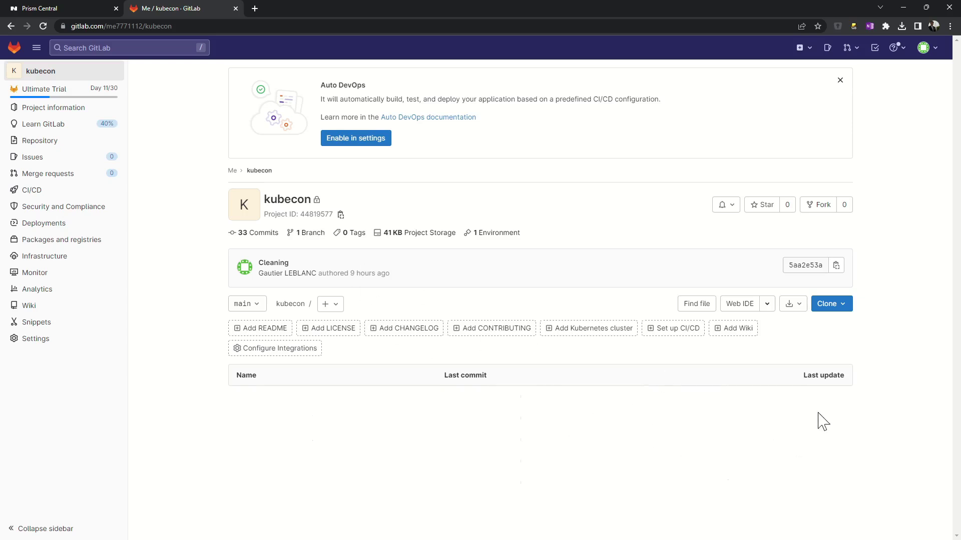
pyautogui.click(830, 305)
pyautogui.click(838, 342)
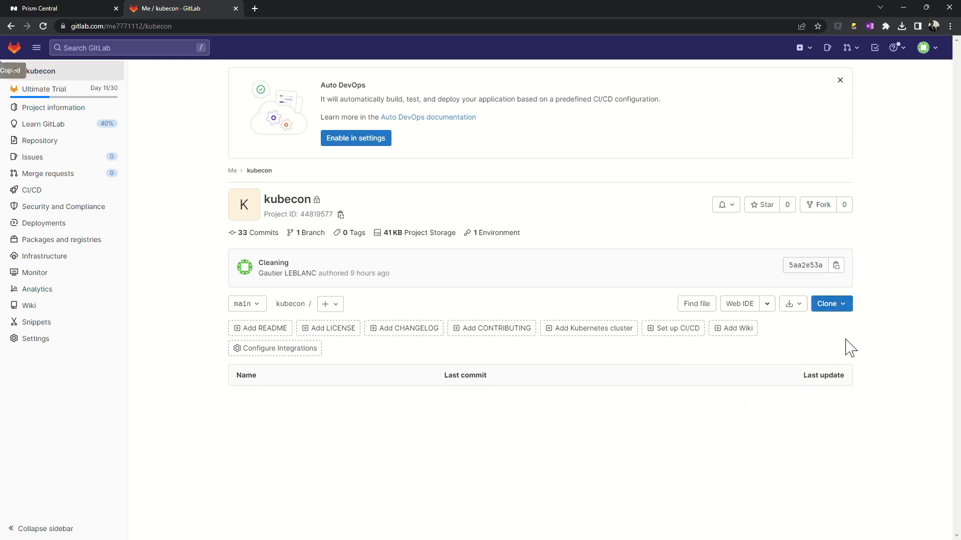
# Clone the kubecon repository with git clone and the pasted SSH URL.
pyautogui.hotkey('alt', 'Tab')
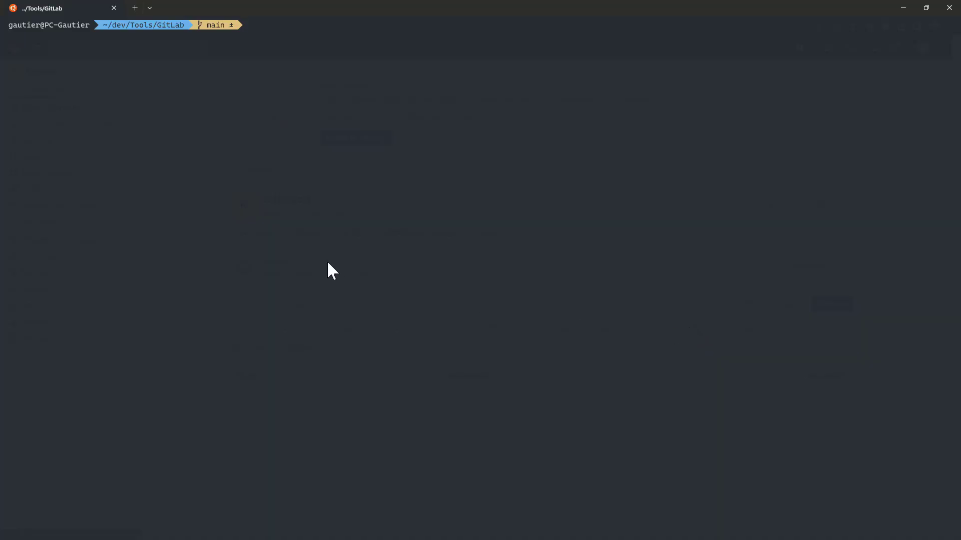
pyautogui.write('git clone')
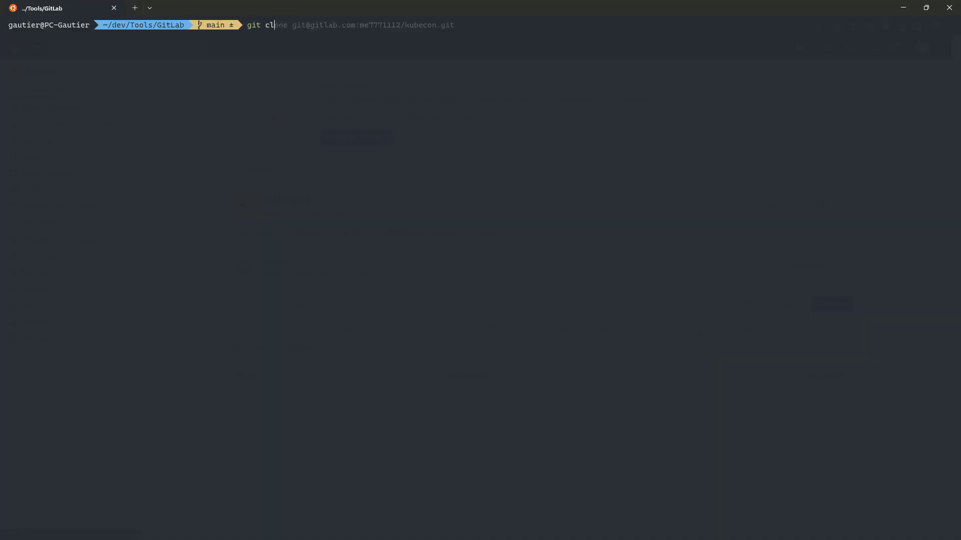
pyautogui.hotkey('ctrl', 'v')
pyautogui.press('Return')
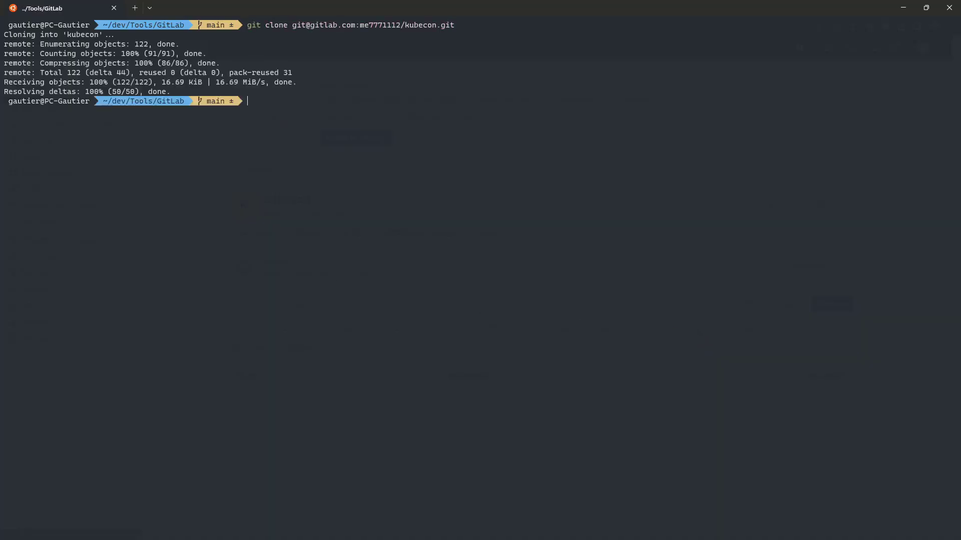
# Copy Infra-Deployment-Sample's files, including hidden ones, into kubecon with cp -R.
pyautogui.write('cp -R In')
pyautogui.press('Tab')
pyautogui.write('*')
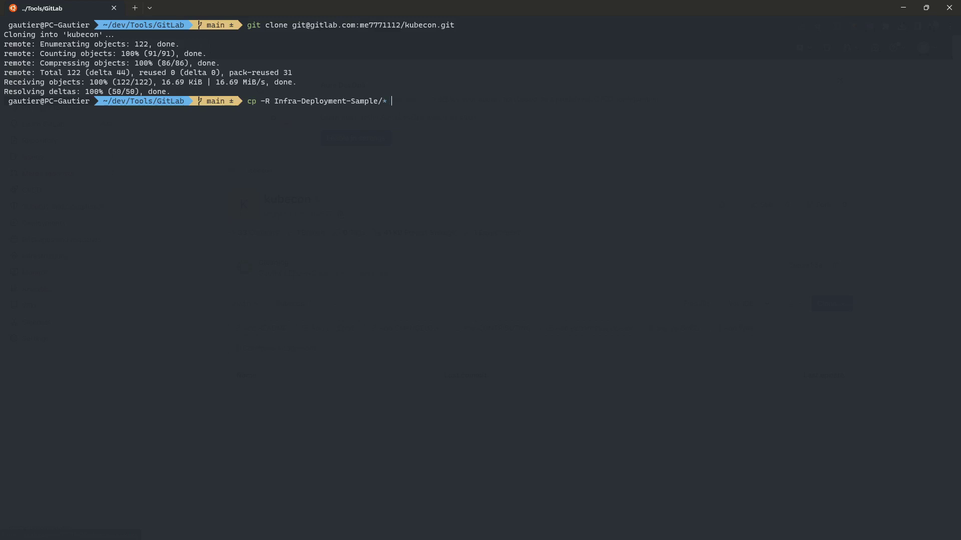
pyautogui.write(' kubecon/')
pyautogui.press('Return')
pyautogui.press('Up')
pyautogui.press('Return')
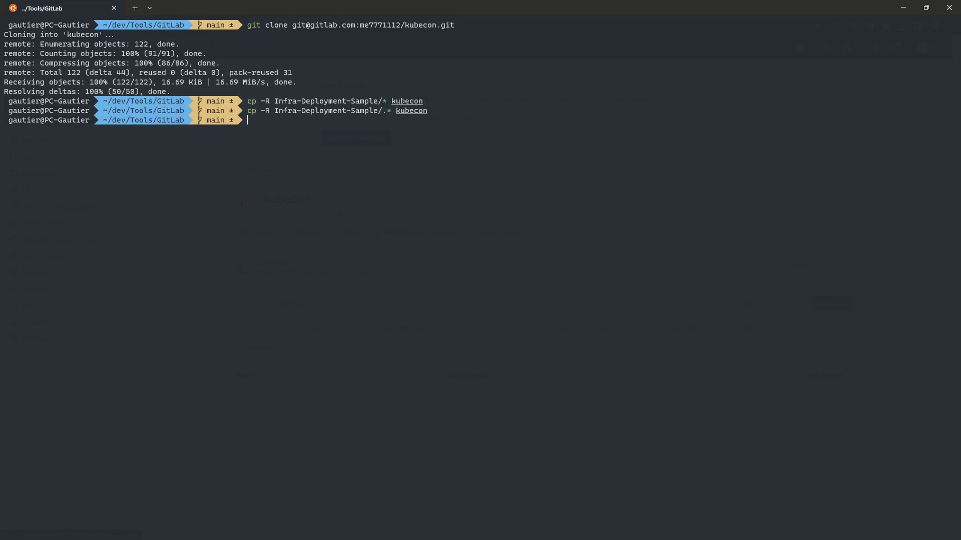
# Enter the kubecon folder and list all its files with ls -ltra.
pyautogui.write('cd kubecon')
pyautogui.press('Return')
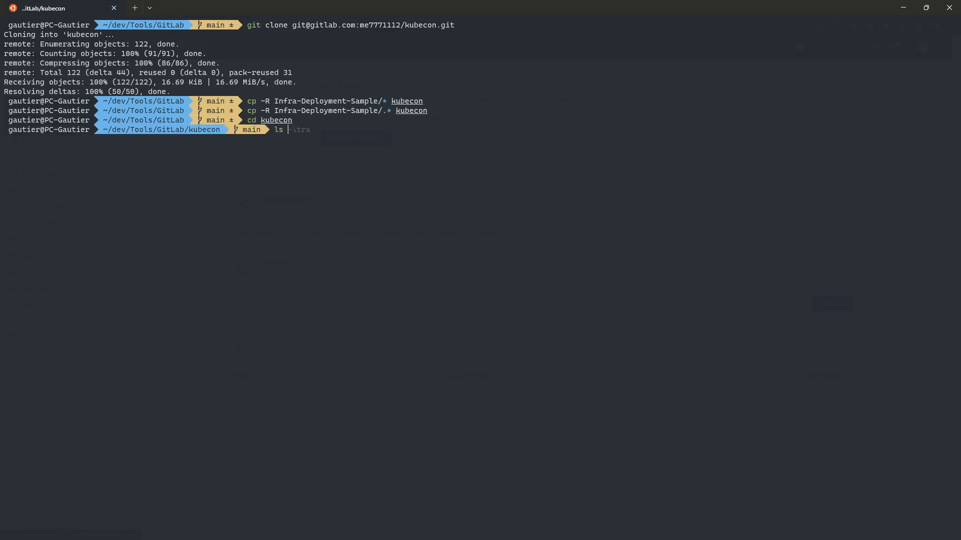
pyautogui.press('Return')
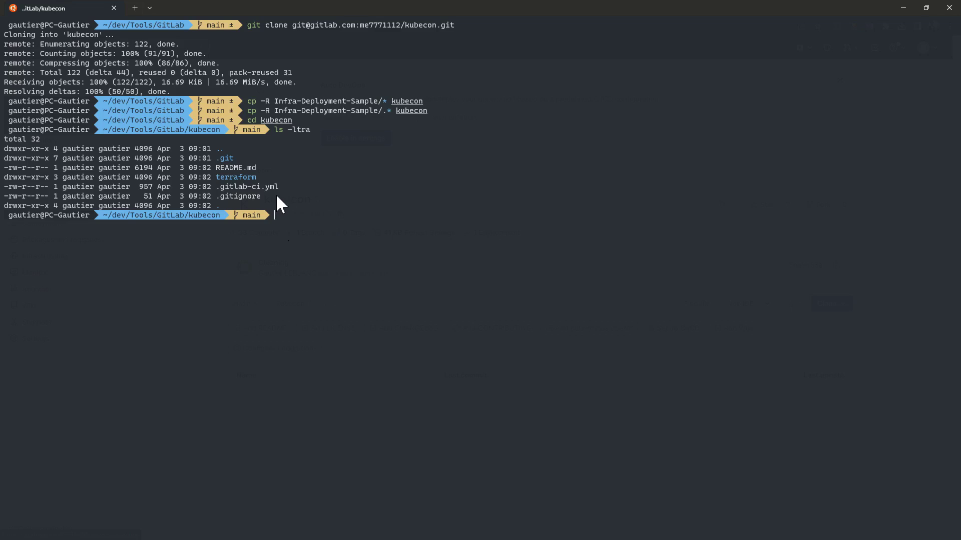
pyautogui.write('code')
# Open the kubecon project's CI/CD settings and review the NUTANIX_* variables.
pyautogui.hotkey('alt', 'Tab')
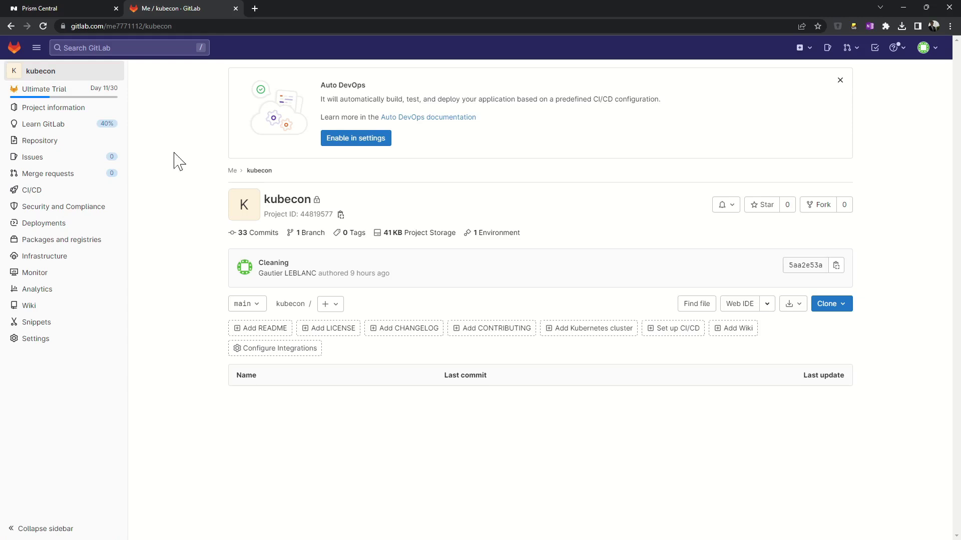
pyautogui.moveTo(51, 344)
pyautogui.click(152, 438)
pyautogui.scroll(-7, 473, 386)
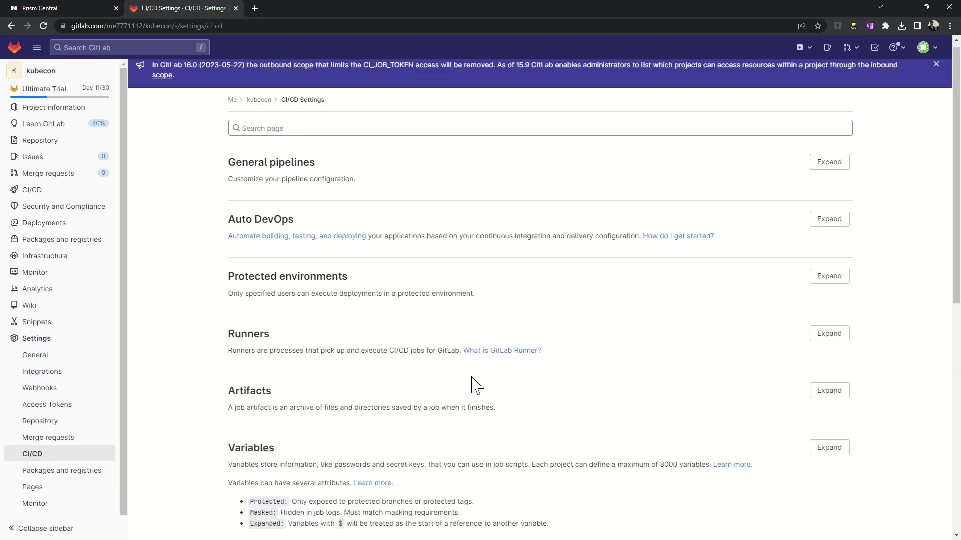
pyautogui.scroll(4, 475, 382)
pyautogui.click(830, 307)
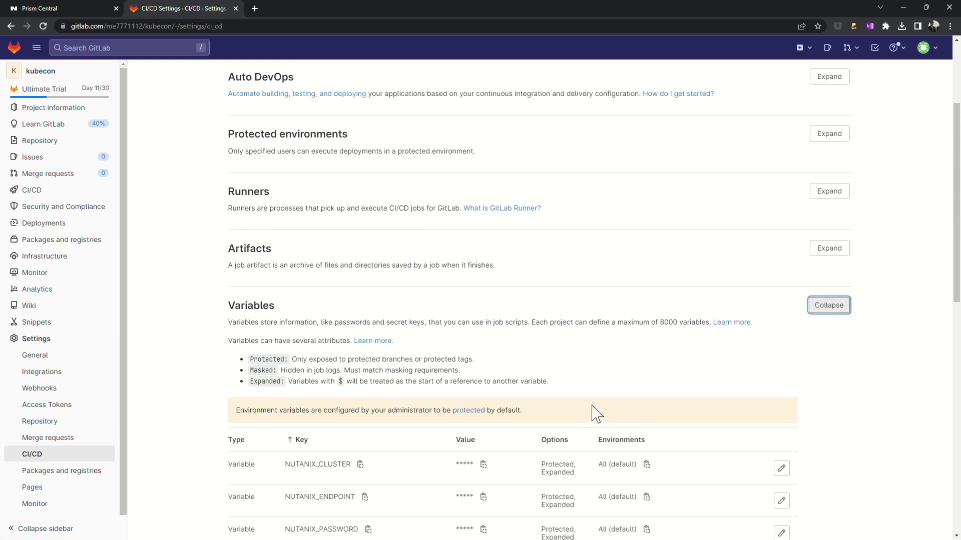
pyautogui.scroll(-2, 283, 349)
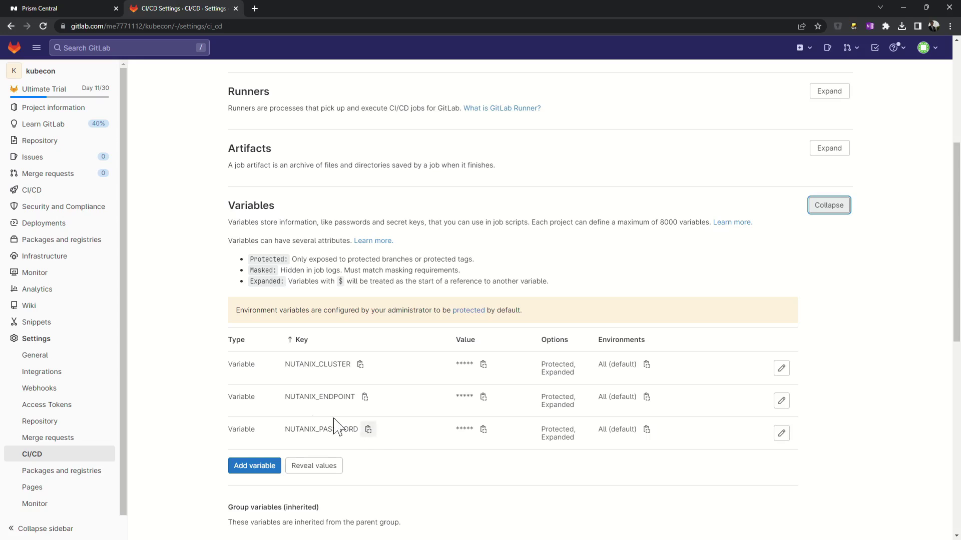
pyautogui.scroll(5, 406, 410)
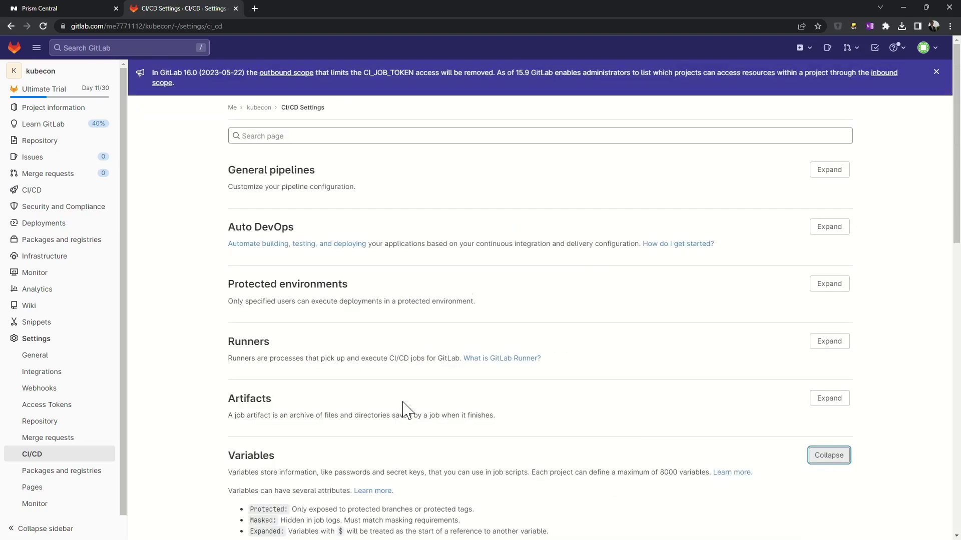
# Expand Runners to view the assigned Nutanix-OnPrem runner and its docker tag.
pyautogui.click(823, 342)
pyautogui.scroll(-8, 448, 359)
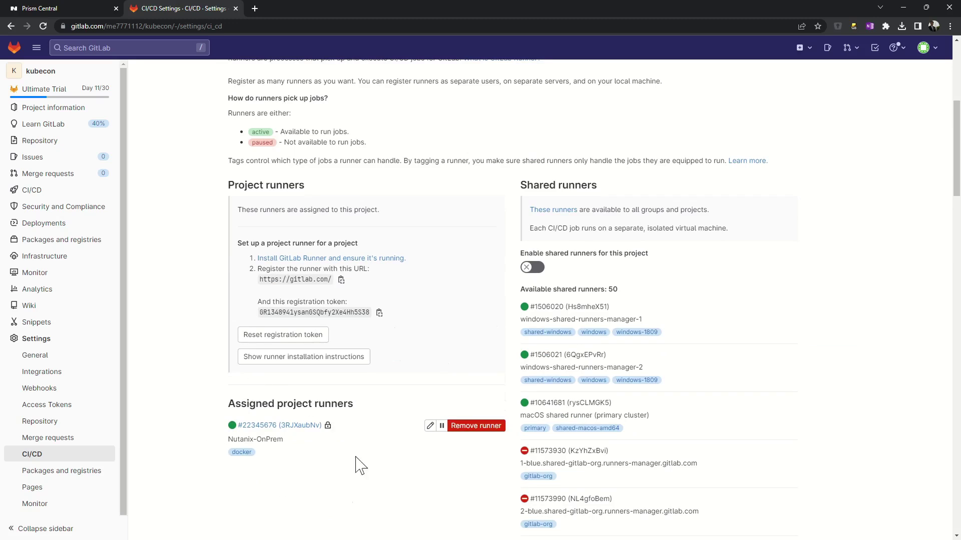
pyautogui.doubleClick(245, 452)
pyautogui.hotkey('alt', 'Tab')
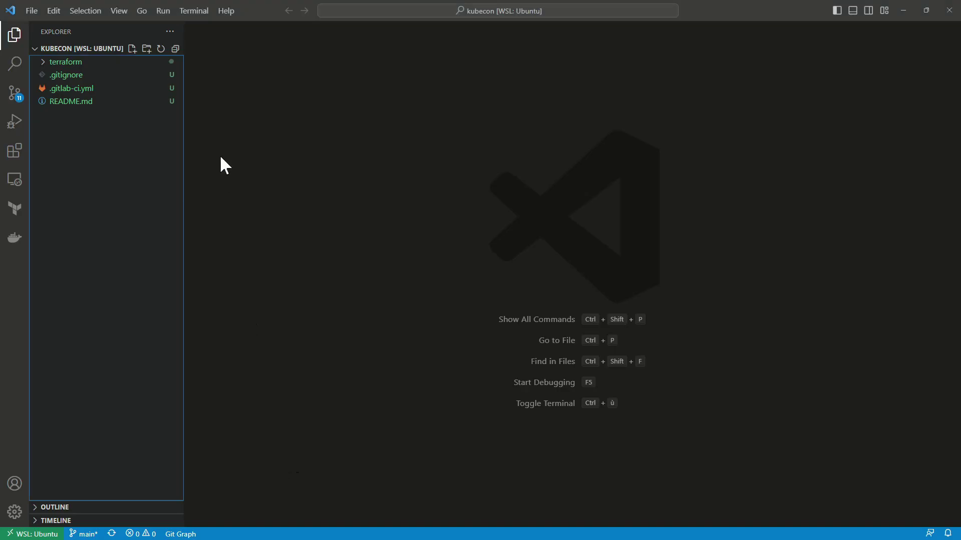
# Open .gitlab-ci.yml, review the TF_VAR variables and TF_ROOT: terraform, and expand the terraform folder.
pyautogui.click(75, 90)
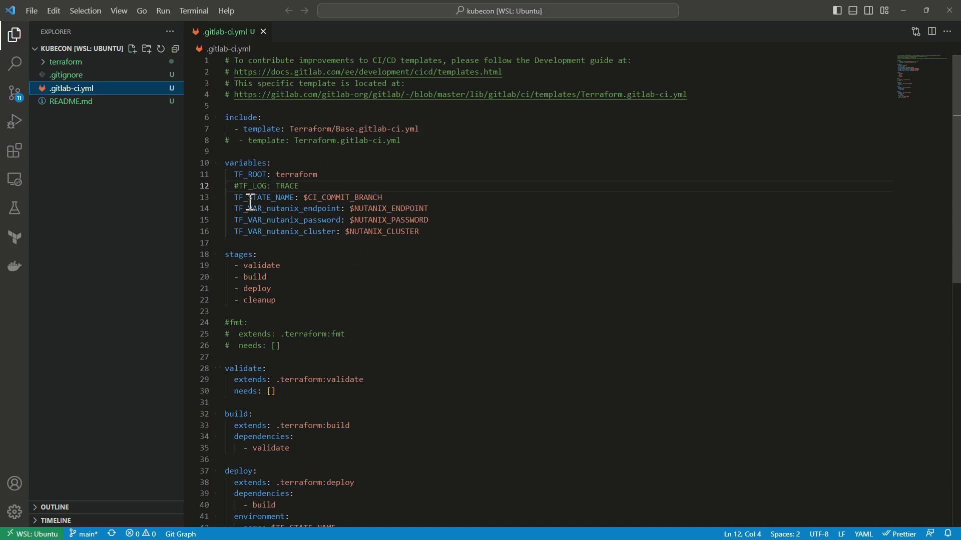
pyautogui.moveTo(233, 209); pyautogui.dragTo(267, 214)
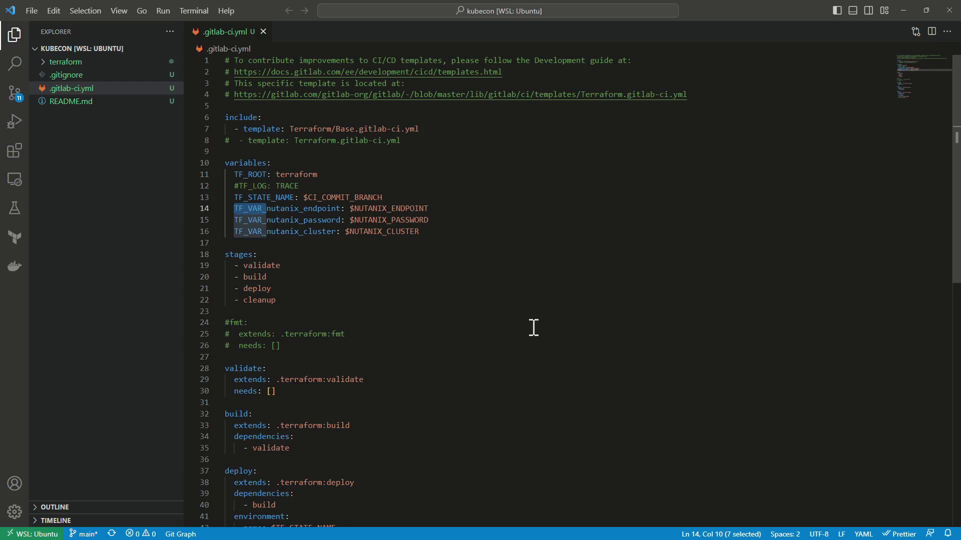
pyautogui.press('Down')
pyautogui.press('Down')
pyautogui.press('Down')
pyautogui.press('Down')
pyautogui.press('Down')
pyautogui.press('Down')
pyautogui.scroll(-4, 450, 213)
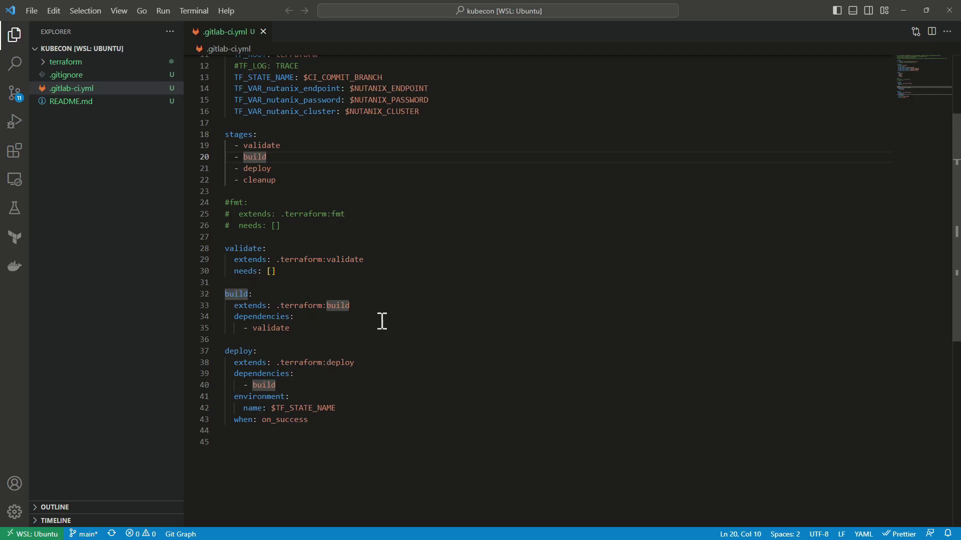
pyautogui.scroll(4, 426, 336)
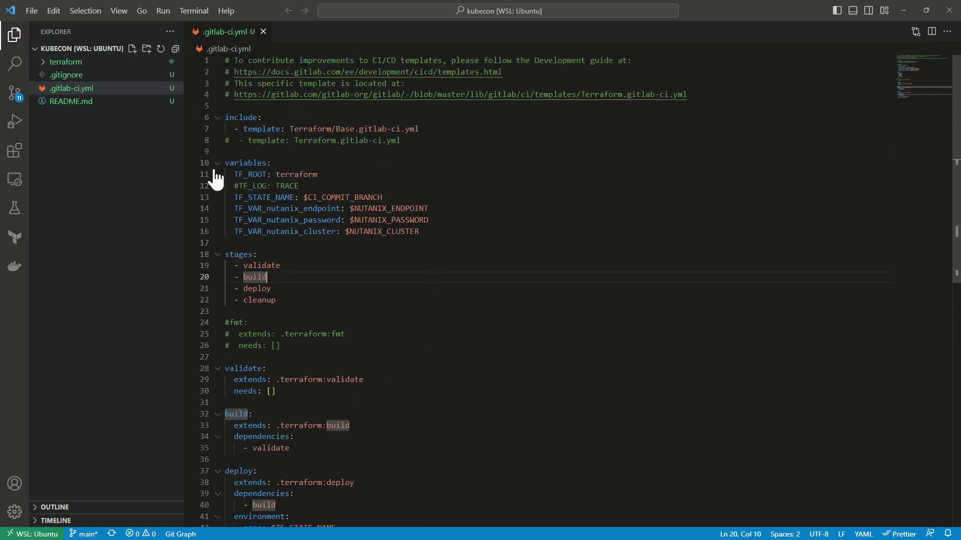
pyautogui.moveTo(236, 174); pyautogui.dragTo(320, 175)
pyautogui.click(46, 63)
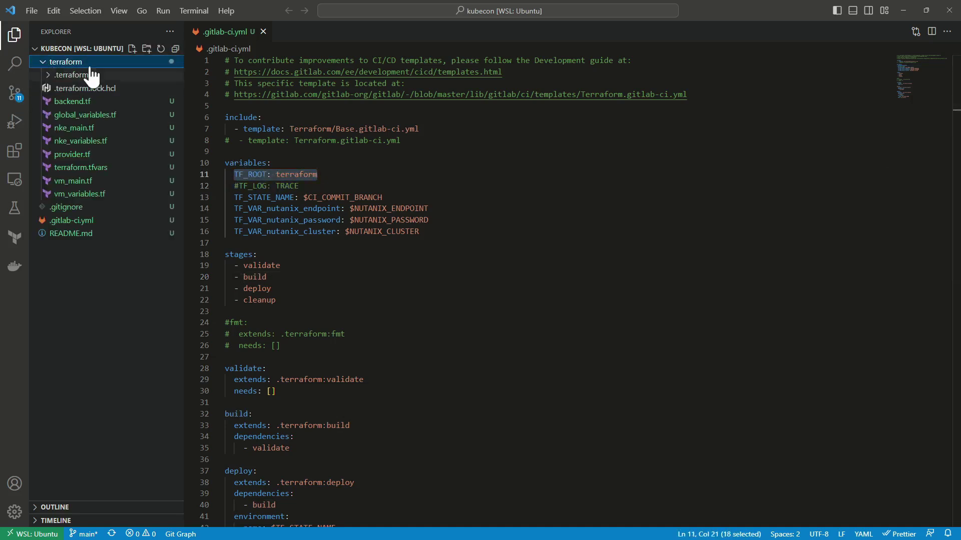
# Open backend.tf, global_variables.tf, nke_main.tf (karbon_cluster) and vm_main.tf (nutanix_virtual_machine) for review.
pyautogui.click(75, 102)
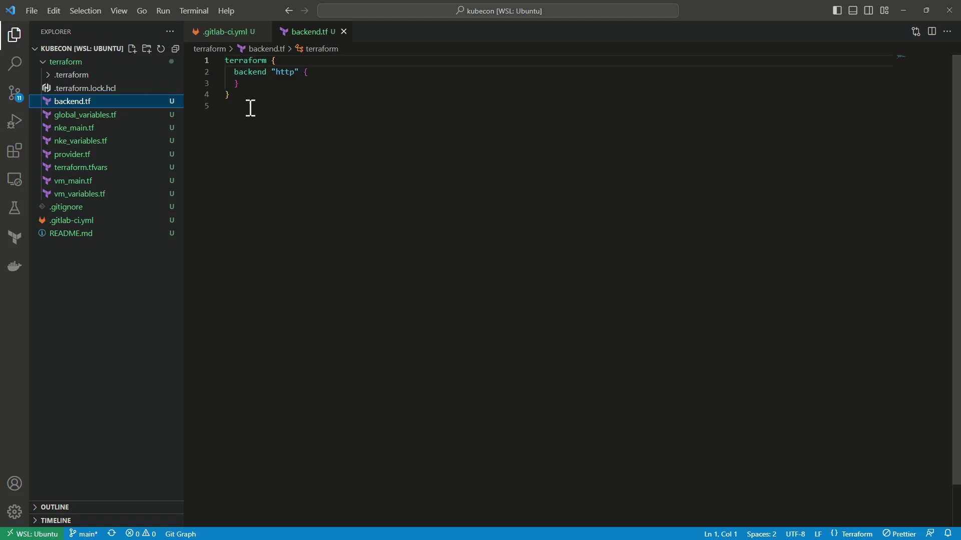
pyautogui.click(96, 117)
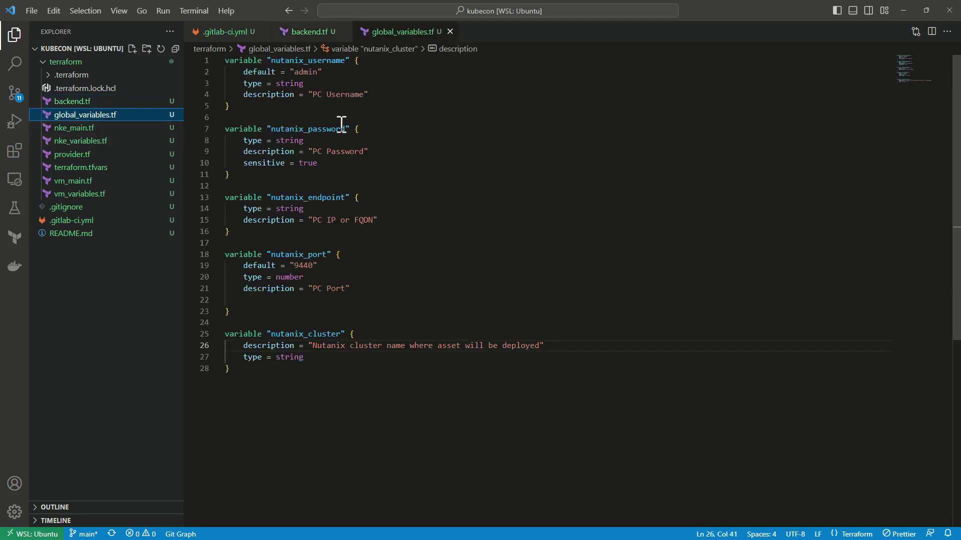
pyautogui.click(65, 131)
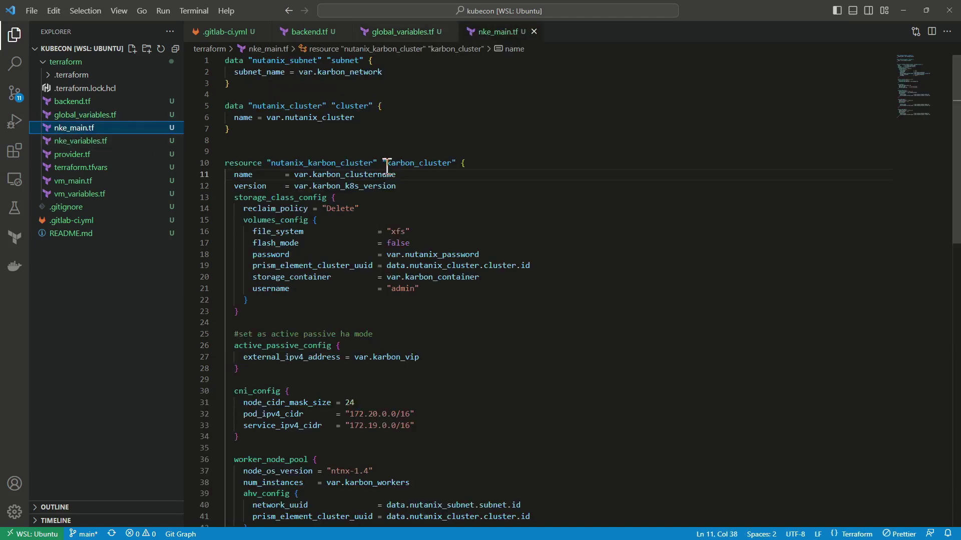
pyautogui.moveTo(386, 165); pyautogui.dragTo(466, 163)
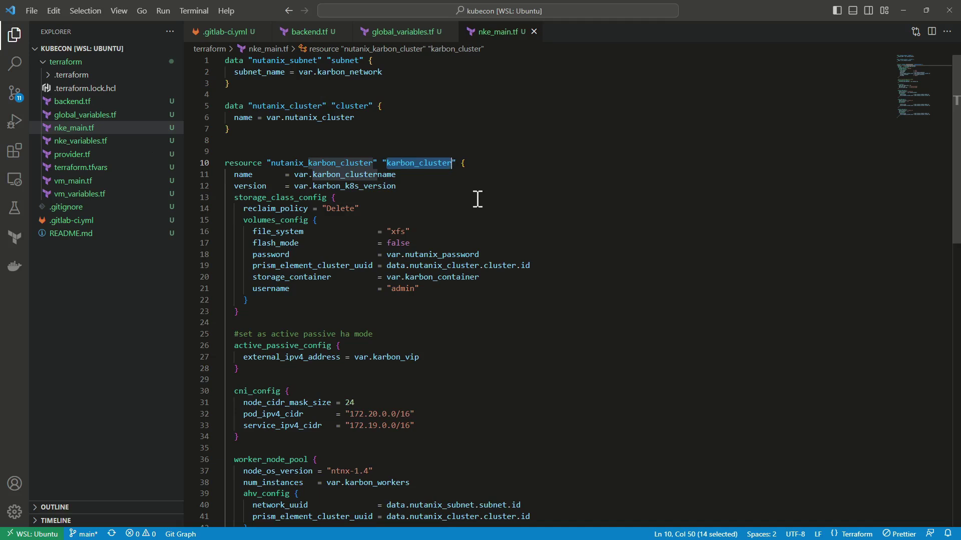
pyautogui.hotkey('ctrl', 'shift', 'e')
pyautogui.click(75, 181)
pyautogui.moveTo(272, 197); pyautogui.dragTo(430, 197)
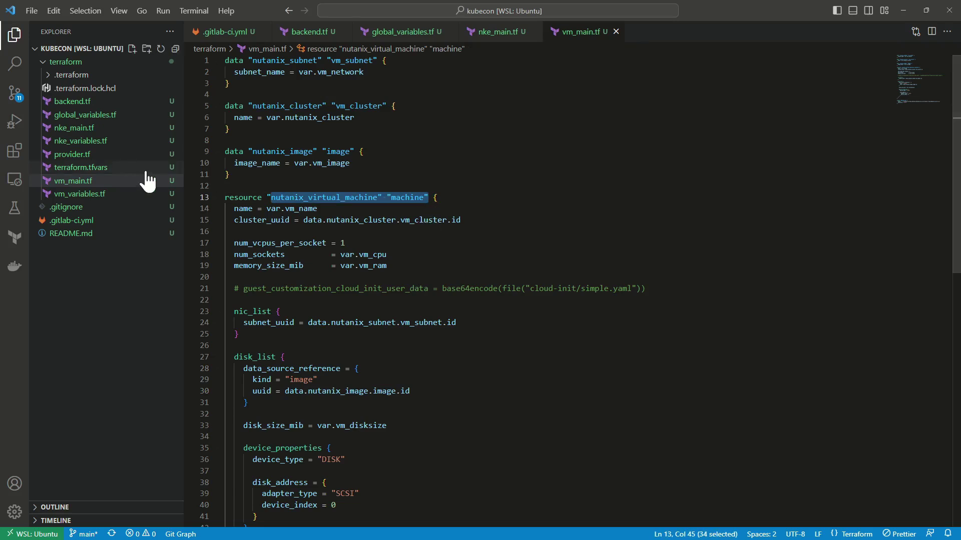
# Review terraform.tfvars: gitlab_tf_nke, version 1.24.7-0, 4 workers, CENTOS_78 image, VM gitlab_tf_vm.
pyautogui.click(131, 167)
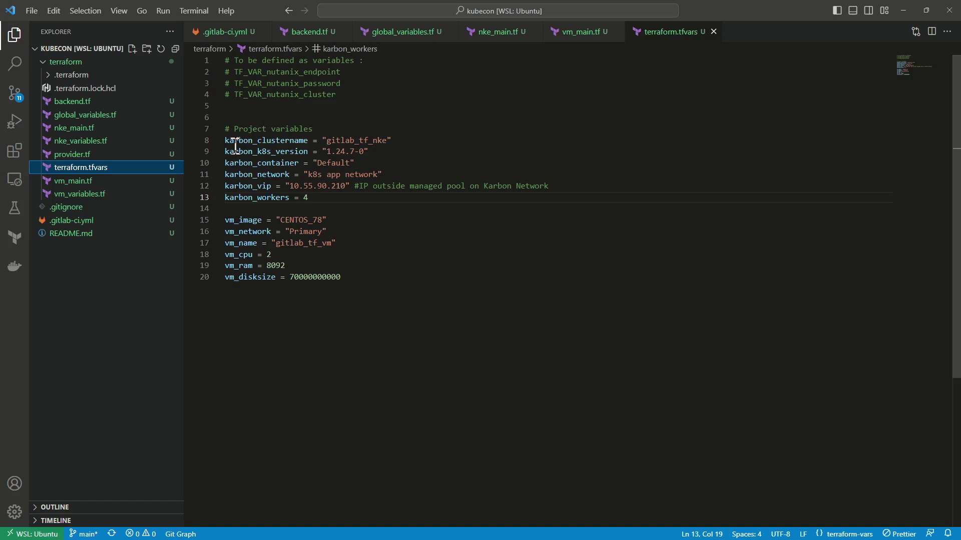
pyautogui.moveTo(326, 140); pyautogui.dragTo(388, 140)
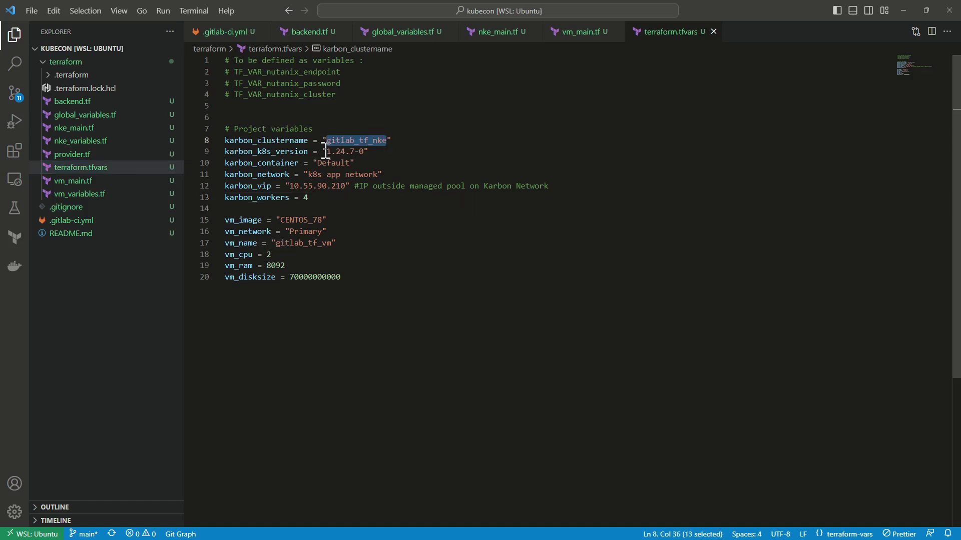
pyautogui.moveTo(326, 151); pyautogui.dragTo(369, 157)
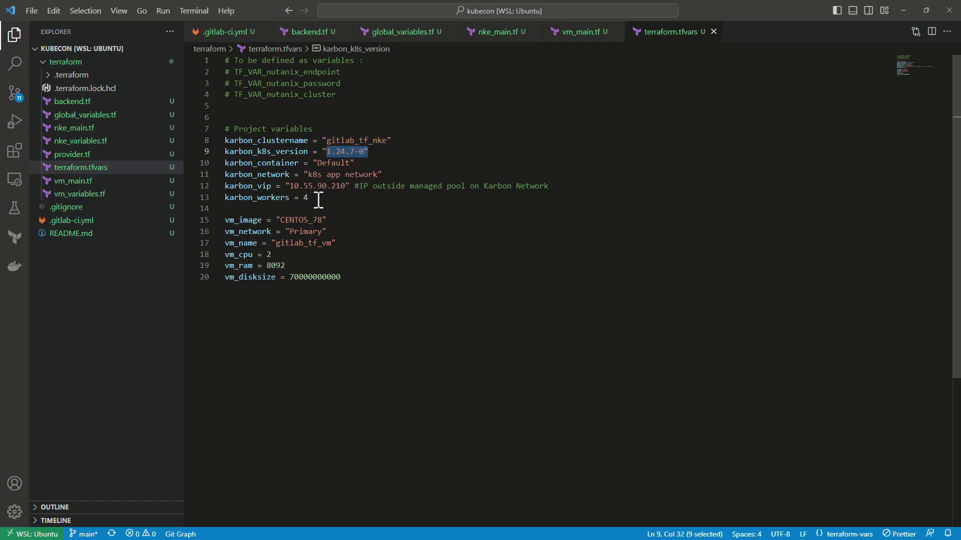
pyautogui.moveTo(318, 200); pyautogui.dragTo(304, 198)
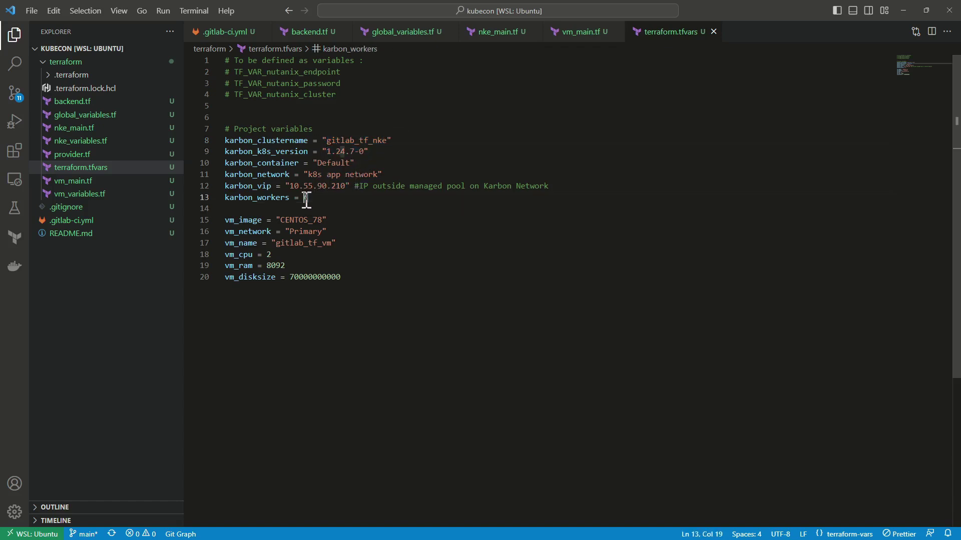
pyautogui.click(421, 236)
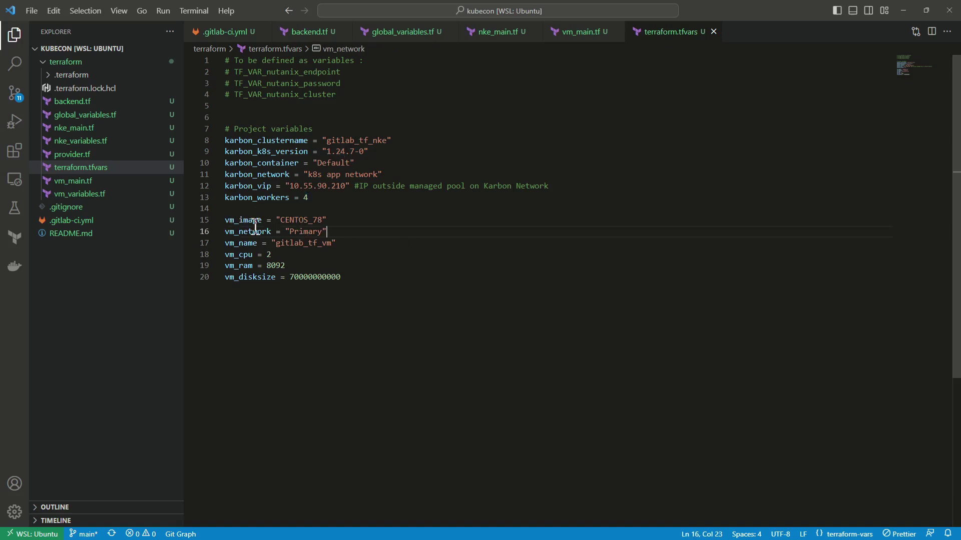
pyautogui.moveTo(326, 224); pyautogui.dragTo(277, 221)
pyautogui.moveTo(352, 244); pyautogui.dragTo(279, 244)
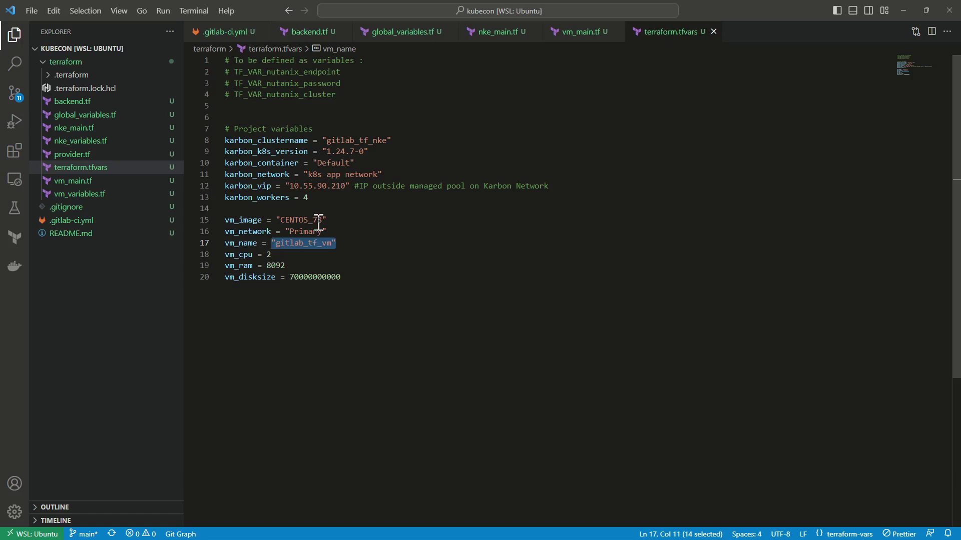
# Commit all changes with the message 'Initial Launch' and sync them to GitLab.
pyautogui.click(15, 93)
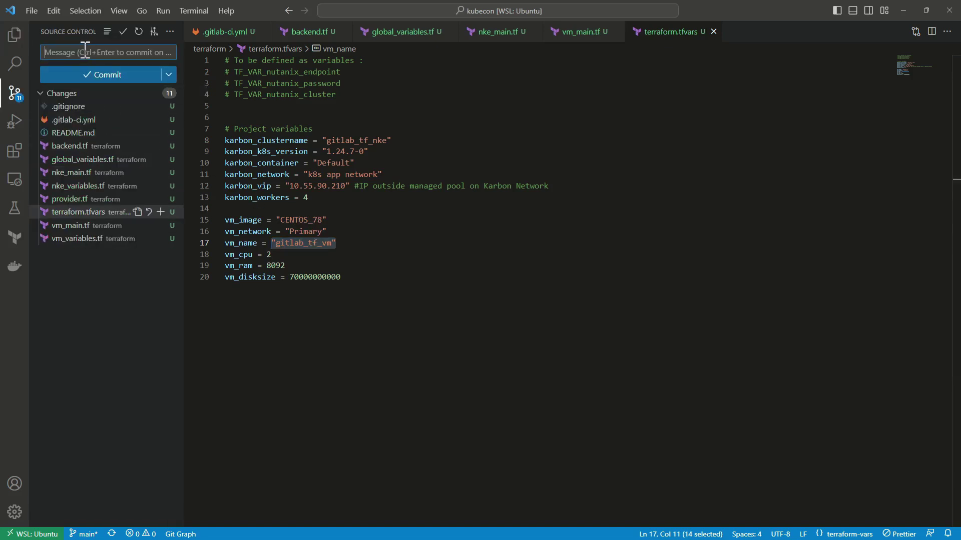
pyautogui.write('Initial Launch')
pyautogui.click(95, 79)
pyautogui.click(96, 78)
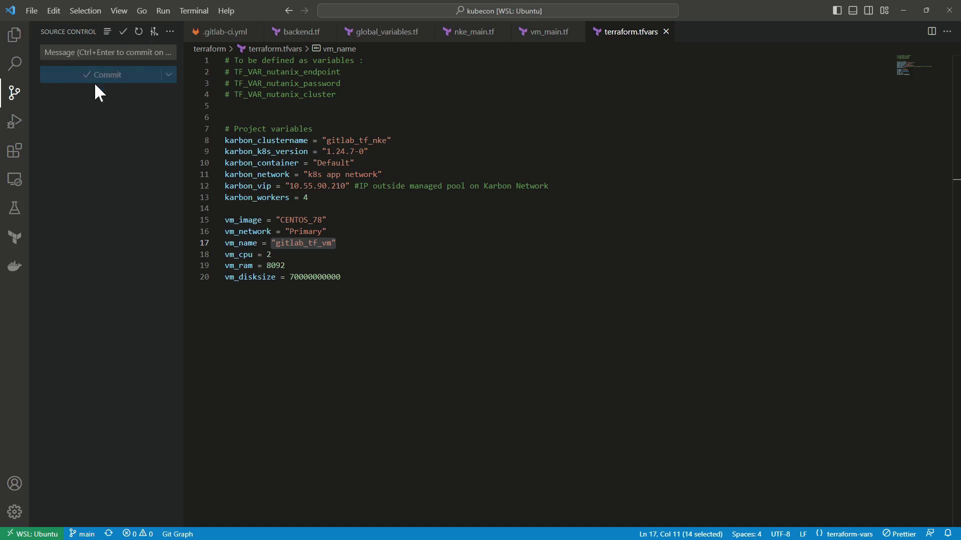
pyautogui.hotkey('alt', 'Tab')
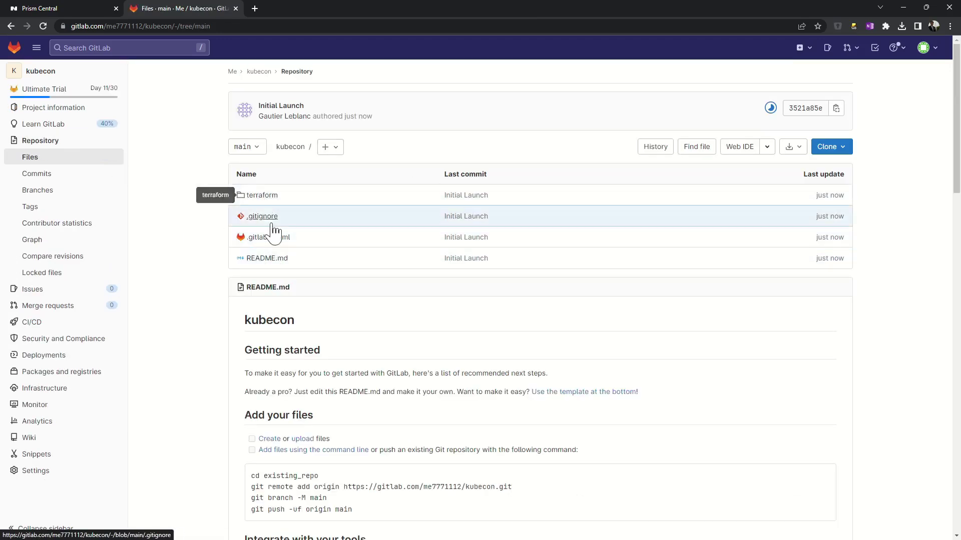
# Check the Initial Launch pipeline's validate job log shows 'Success! The configuration is valid.'.
pyautogui.moveTo(47, 326)
pyautogui.click(174, 325)
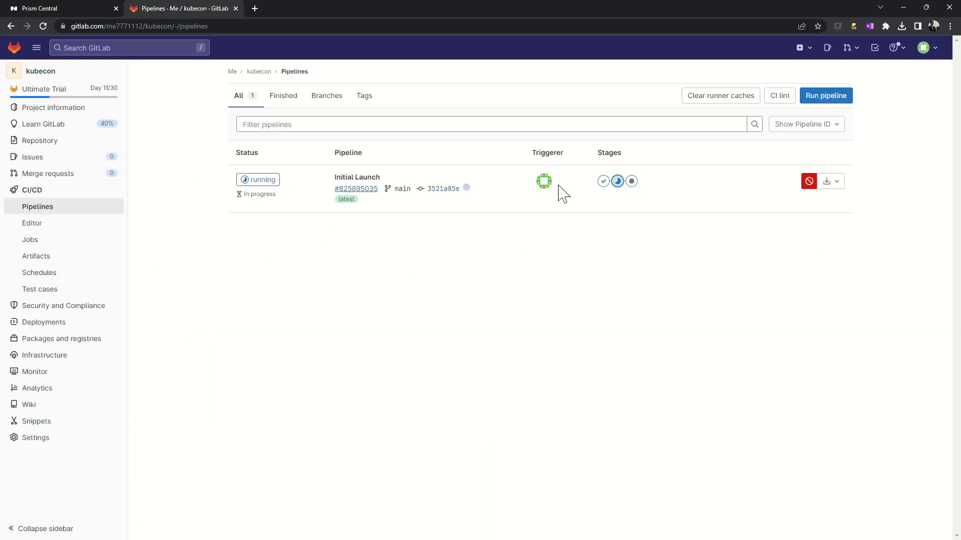
pyautogui.click(262, 180)
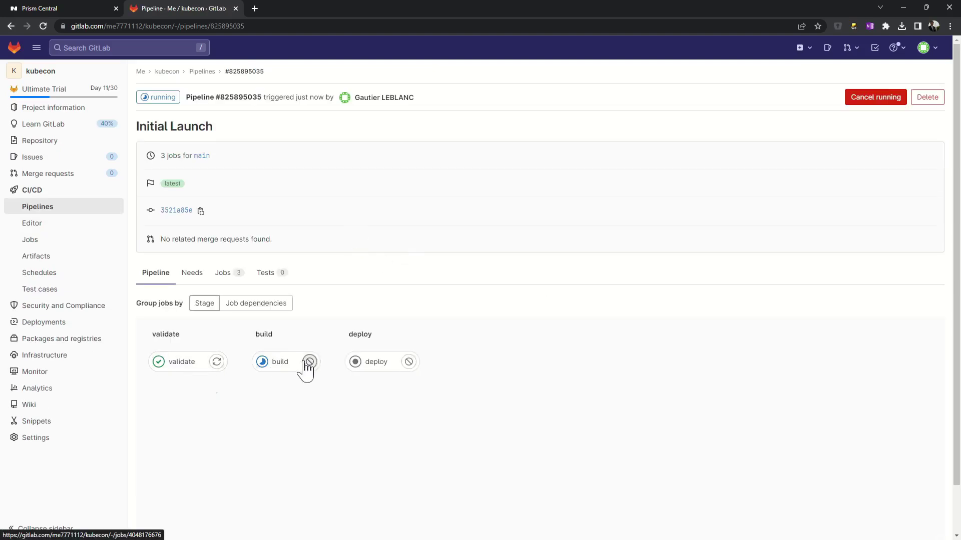
pyautogui.click(188, 364)
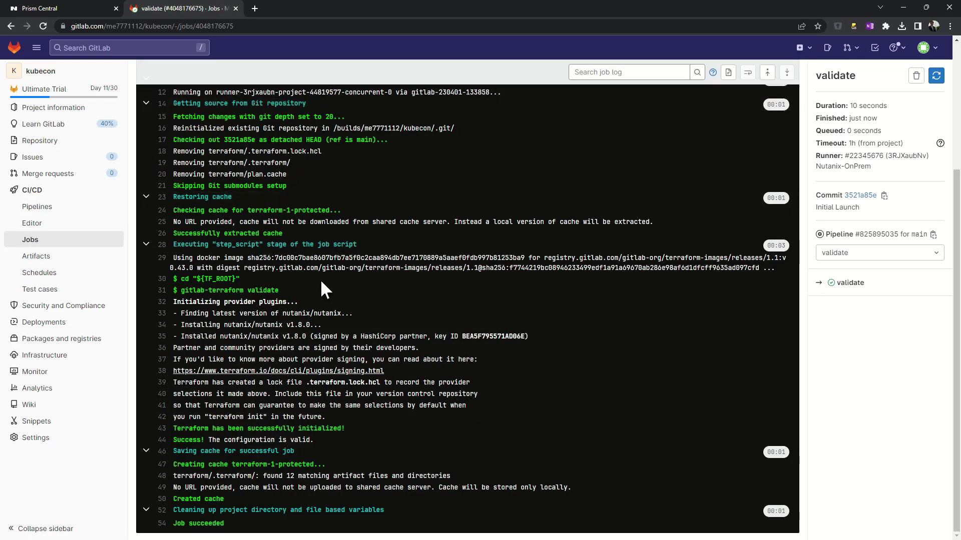
pyautogui.moveTo(350, 440); pyautogui.dragTo(172, 440)
pyautogui.scroll(10, 380, 357)
pyautogui.click(194, 72)
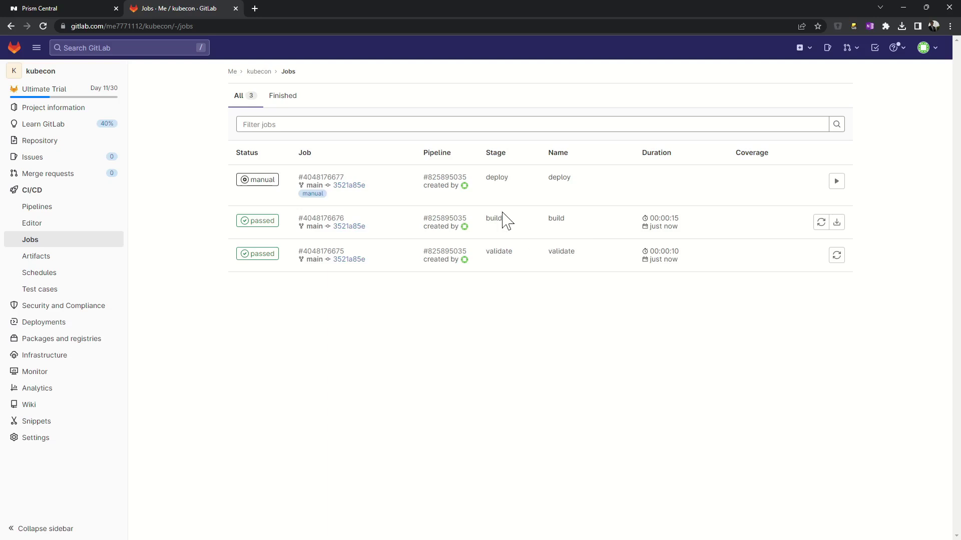
# Read the build job's plan for the cluster and VM: 2 to add, 0 to change, 0 to destroy.
pyautogui.click(266, 225)
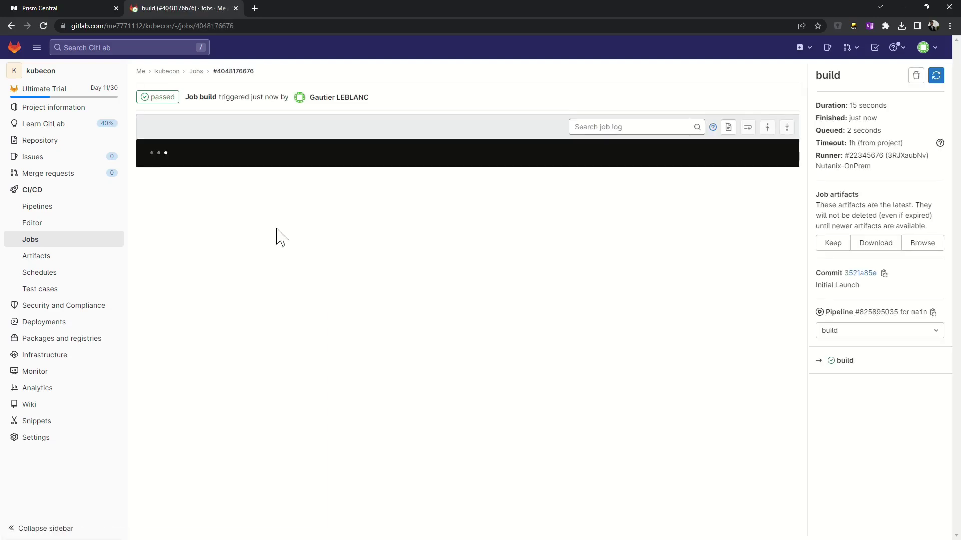
pyautogui.scroll(15, 311, 207)
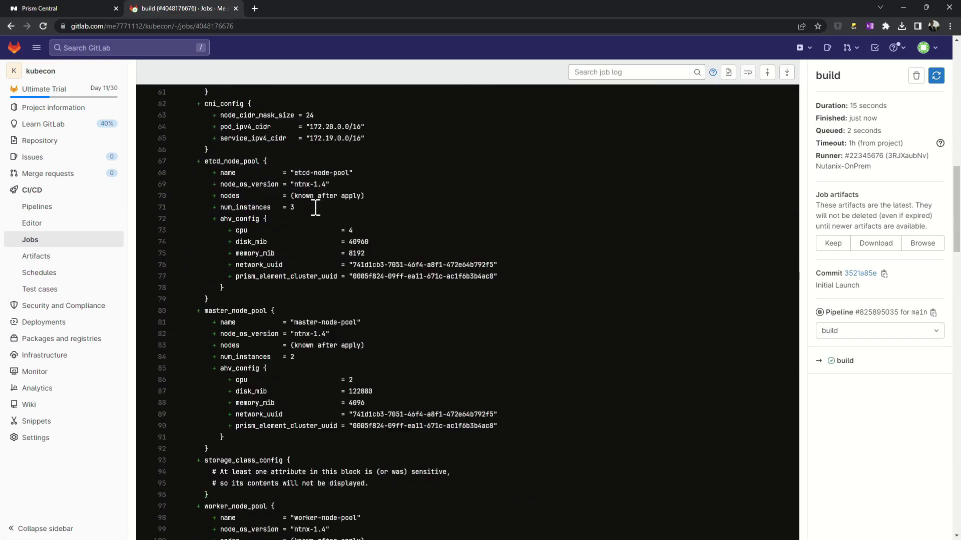
pyautogui.scroll(-8, 320, 210)
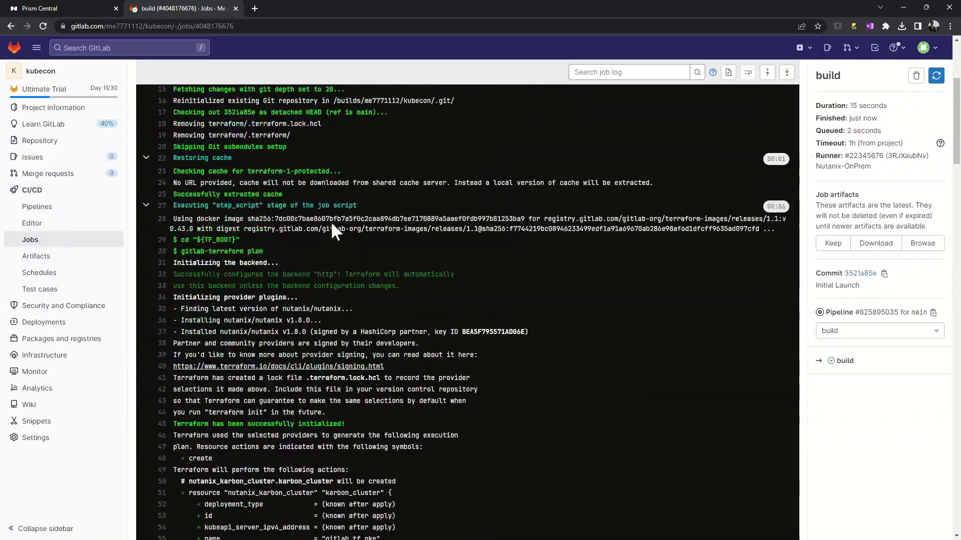
pyautogui.scroll(-2, 328, 209)
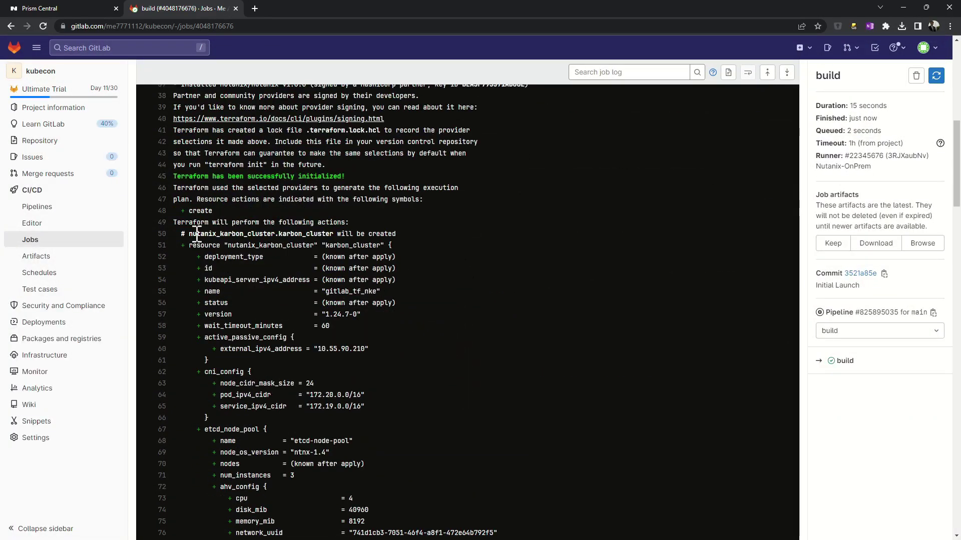
pyautogui.moveTo(197, 233); pyautogui.dragTo(343, 234)
pyautogui.scroll(-12, 348, 250)
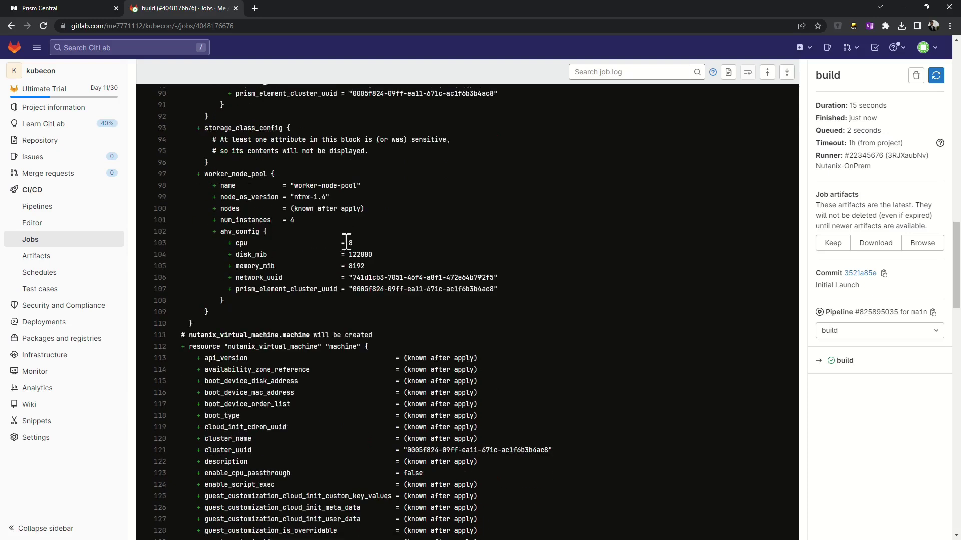
pyautogui.scroll(-2, 346, 242)
pyautogui.moveTo(189, 235); pyautogui.dragTo(330, 235)
pyautogui.scroll(-12, 354, 245)
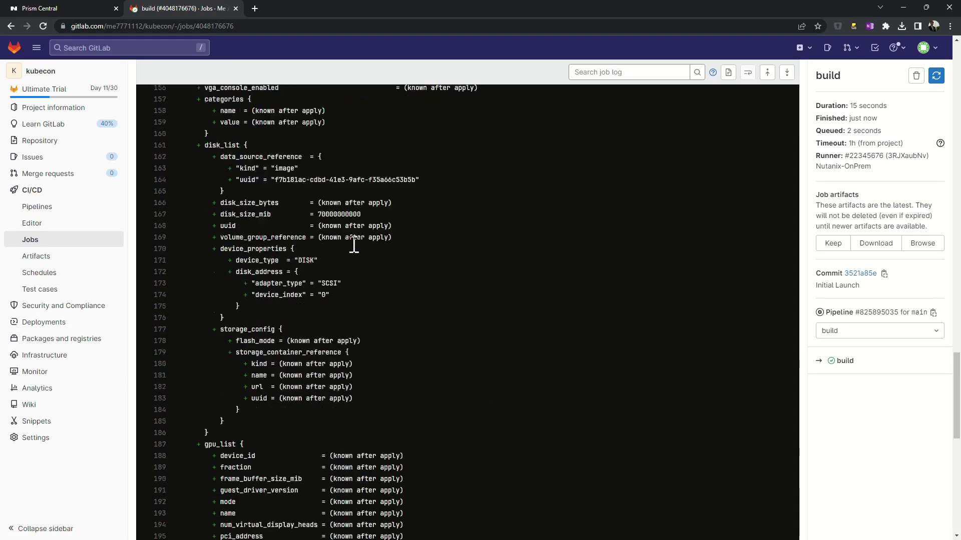
pyautogui.scroll(-10, 354, 245)
pyautogui.moveTo(197, 293); pyautogui.dragTo(338, 293)
pyautogui.scroll(-2, 333, 257)
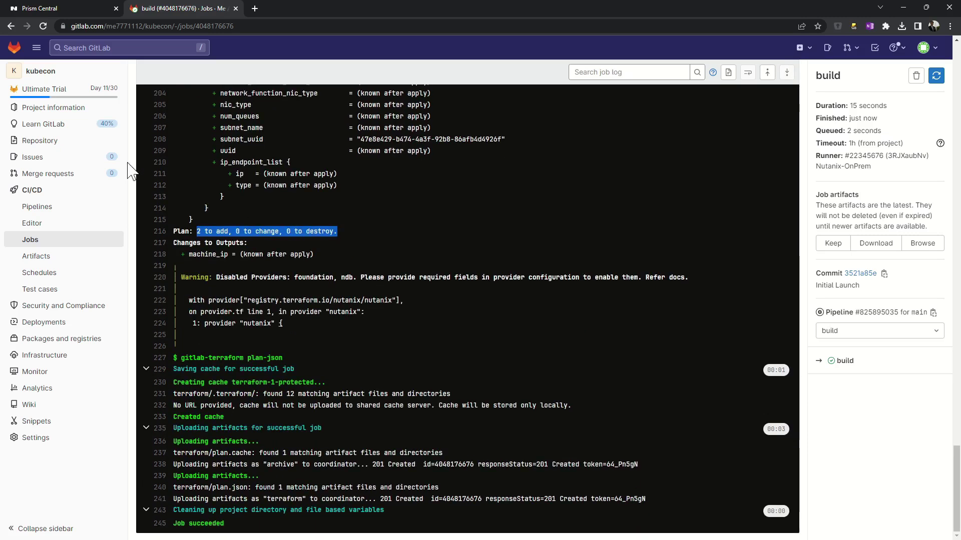
pyautogui.scroll(20, 302, 165)
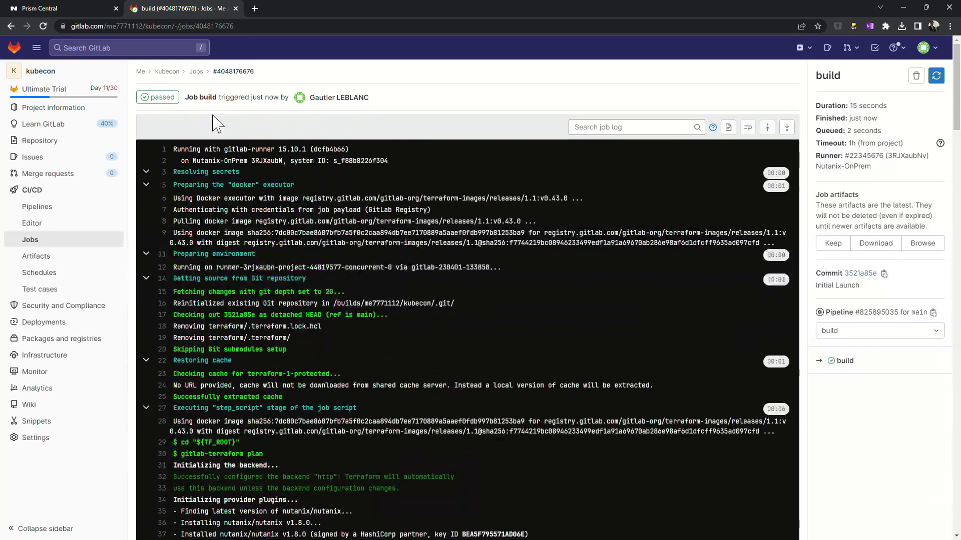
pyautogui.click(196, 71)
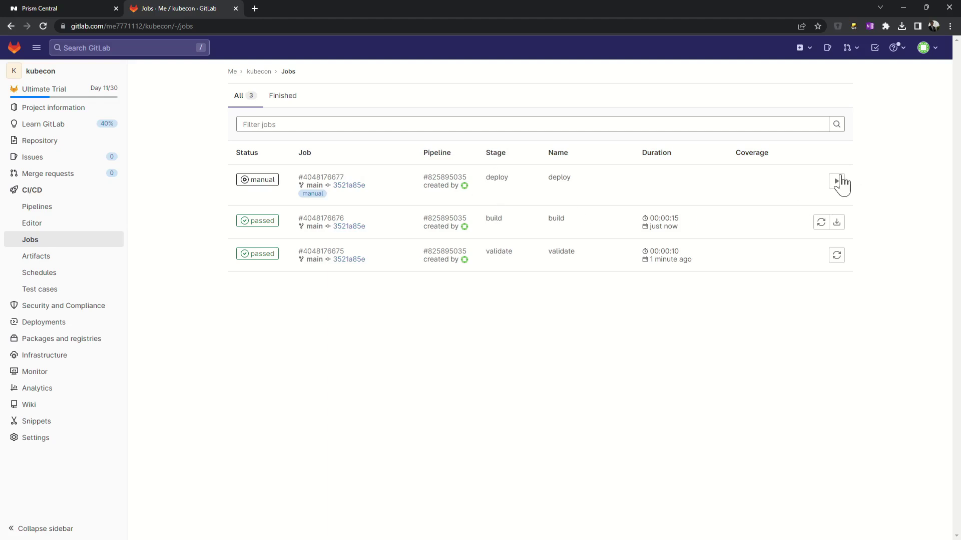
# Run the manual deploy job and watch the Karbon cluster and virtual machine start Creating.
pyautogui.click(841, 182)
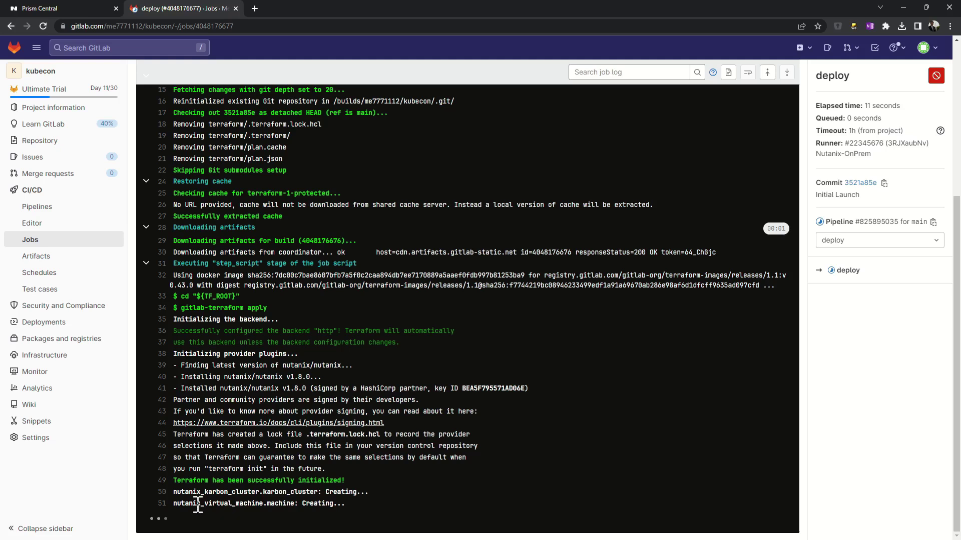
pyautogui.moveTo(177, 493); pyautogui.dragTo(388, 488)
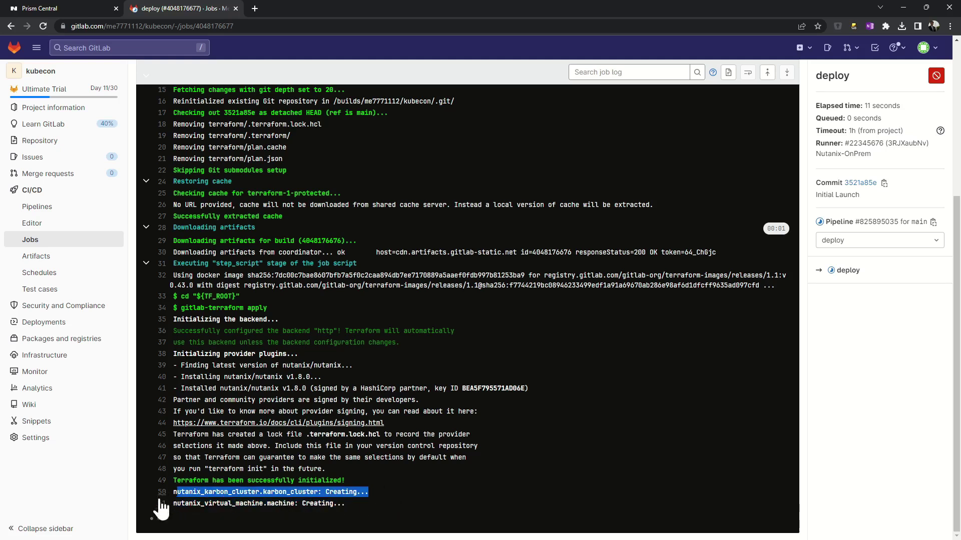
pyautogui.moveTo(180, 502); pyautogui.dragTo(372, 506)
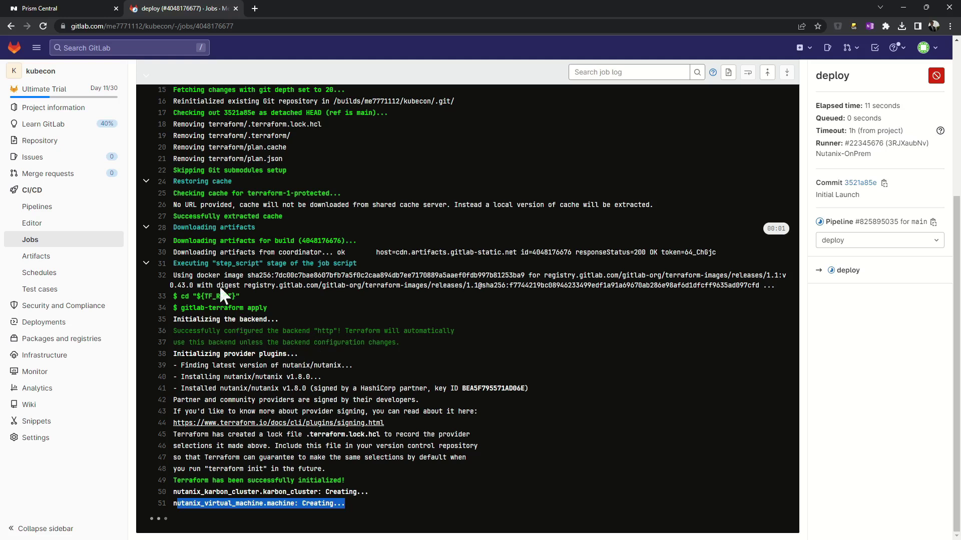
# In Prism Central, monitor Recent Tasks for the cluster and VM creation progress.
pyautogui.click(76, 6)
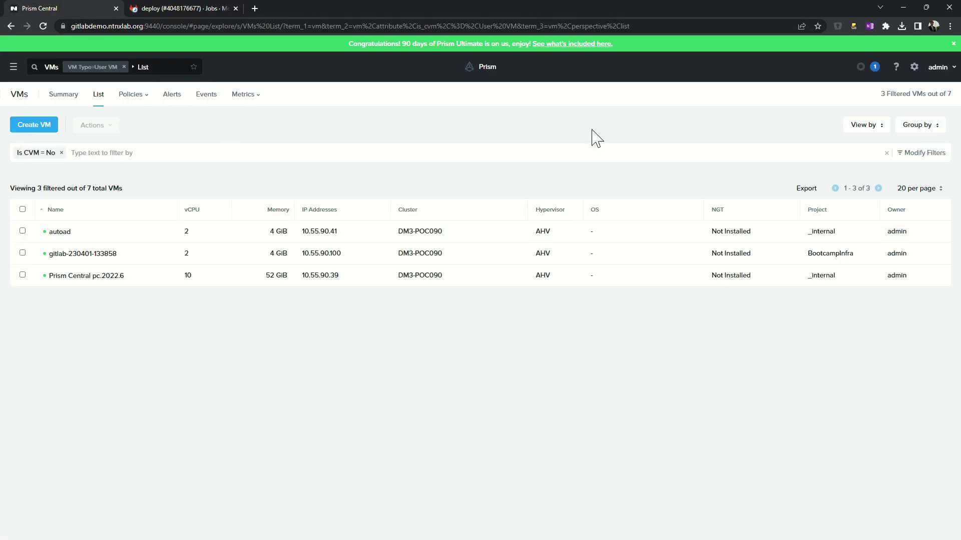
pyautogui.click(873, 68)
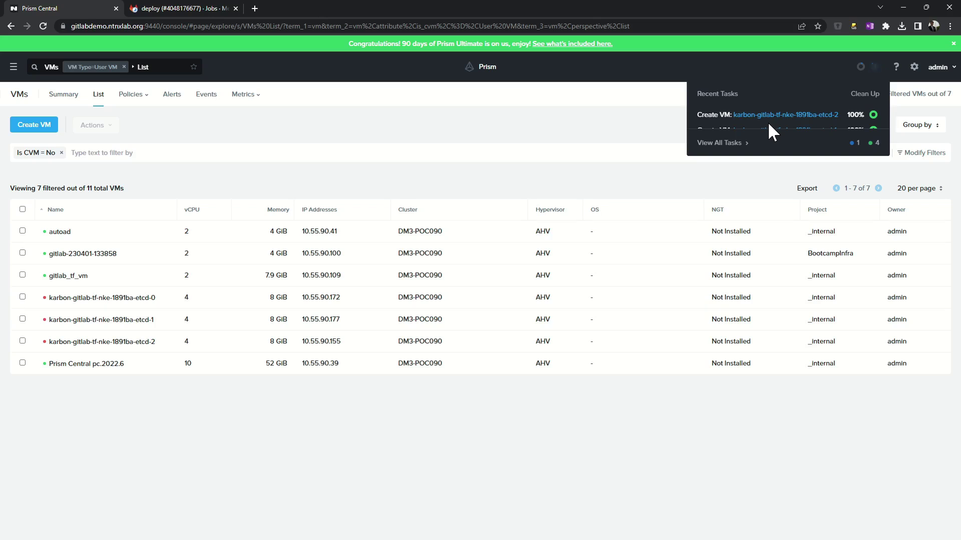
pyautogui.click(862, 68)
pyautogui.click(861, 69)
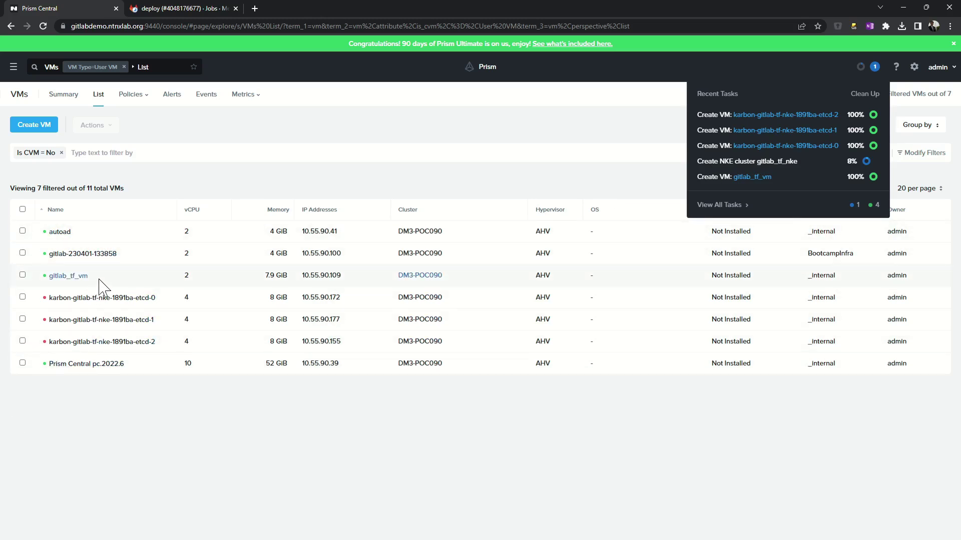
# Verify the new gitlab_tf_vm shows 2 vCPU and 7.9 GiB memory.
pyautogui.moveTo(99, 280); pyautogui.dragTo(39, 279)
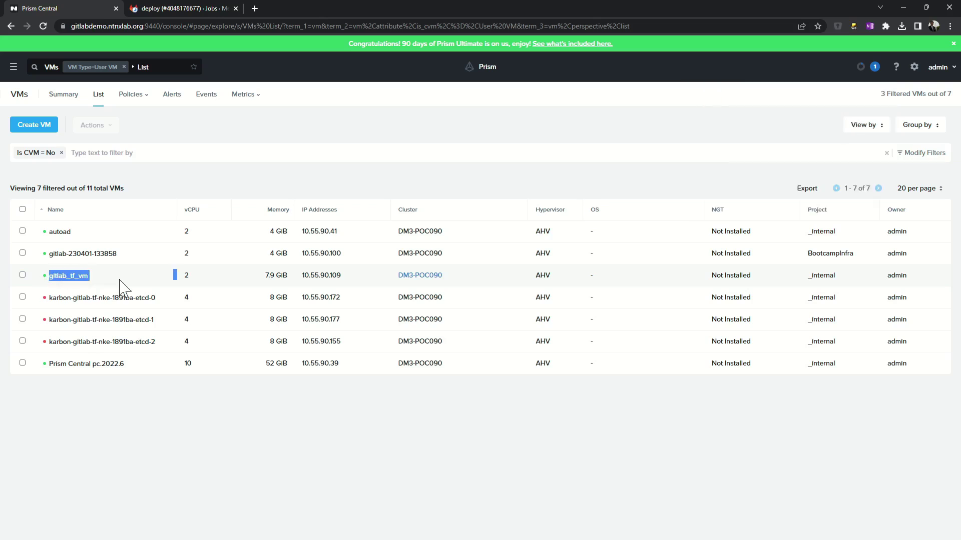
pyautogui.moveTo(209, 292); pyautogui.dragTo(179, 280)
pyautogui.click(266, 279)
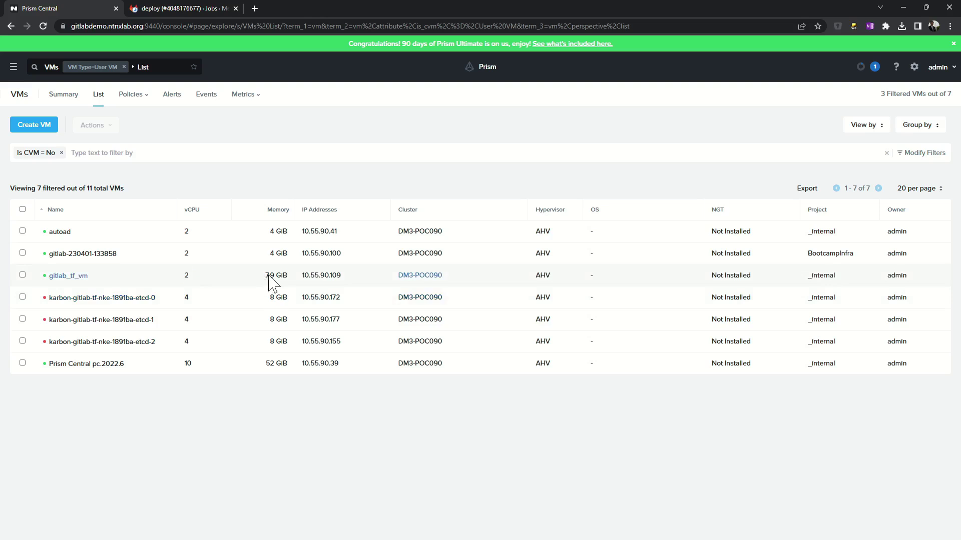
pyautogui.moveTo(268, 276); pyautogui.dragTo(303, 278)
pyautogui.click(116, 276)
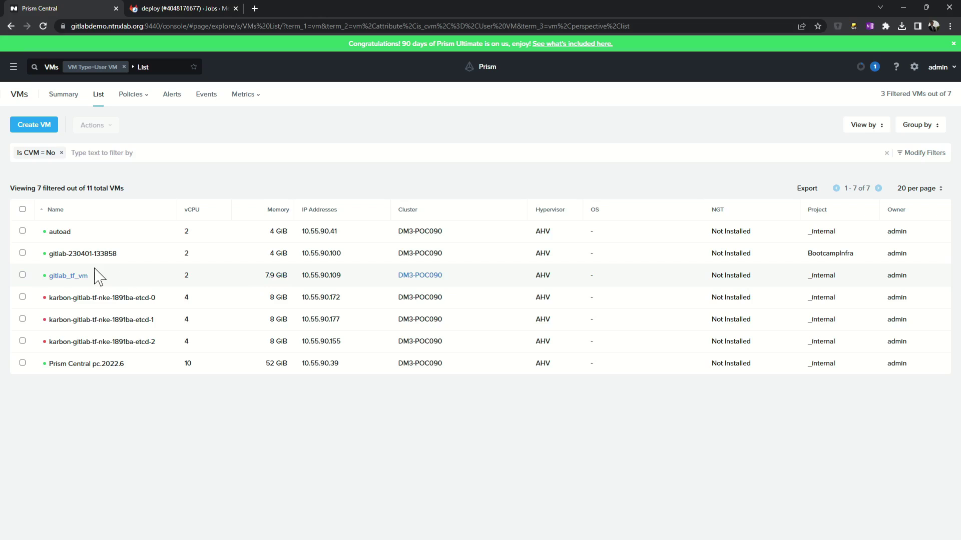
# Check the Kubernetes clusters page shows gitlab_tf_nke Healthy with 4 nodes on 1.24.7-0.
pyautogui.click(14, 67)
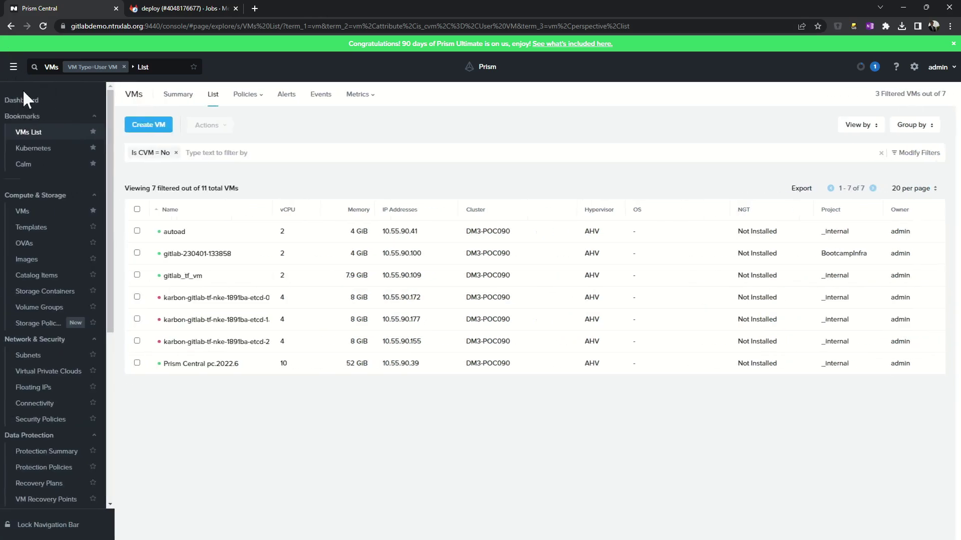
pyautogui.click(43, 150)
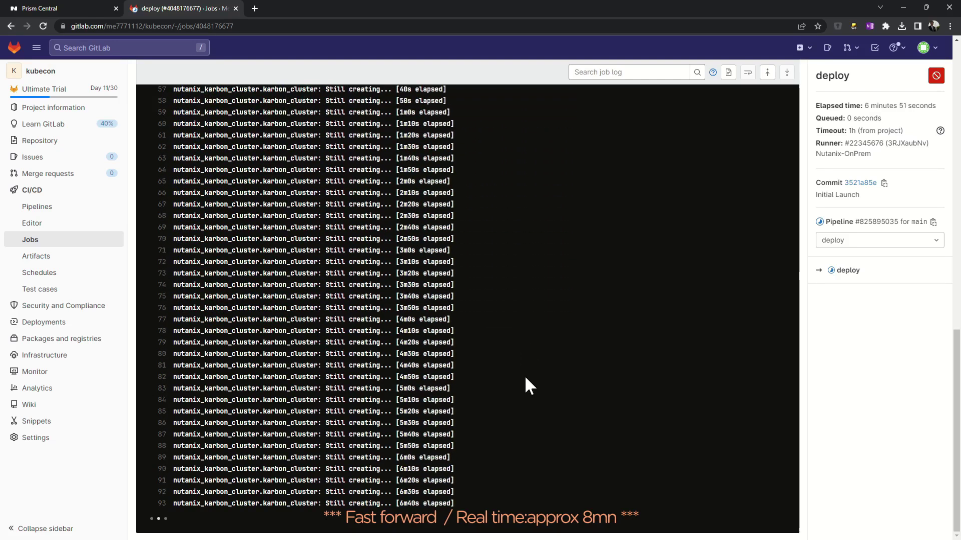
pyautogui.click(30, 10)
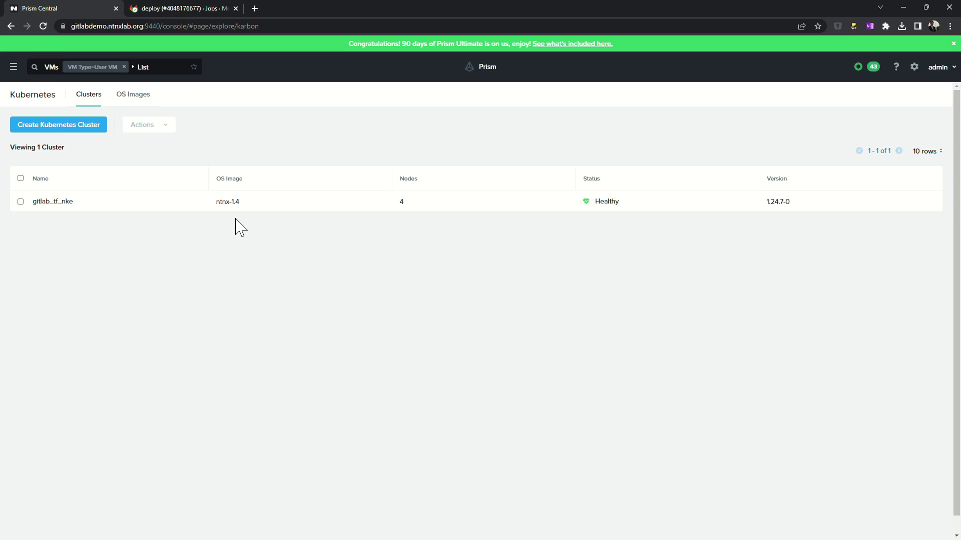
# Check the passed Initial Launch pipeline, then view the project's Terraform states listing main.
pyautogui.click(189, 8)
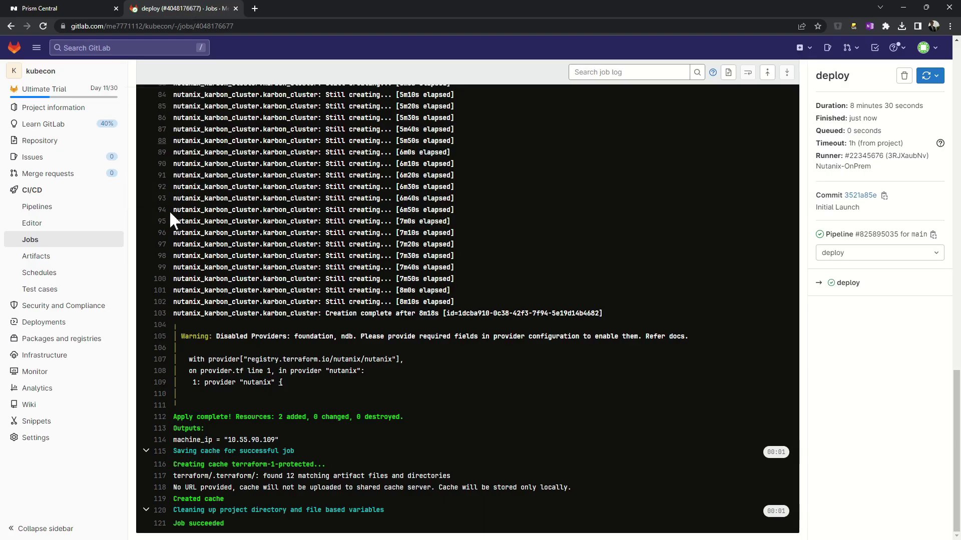
pyautogui.click(48, 208)
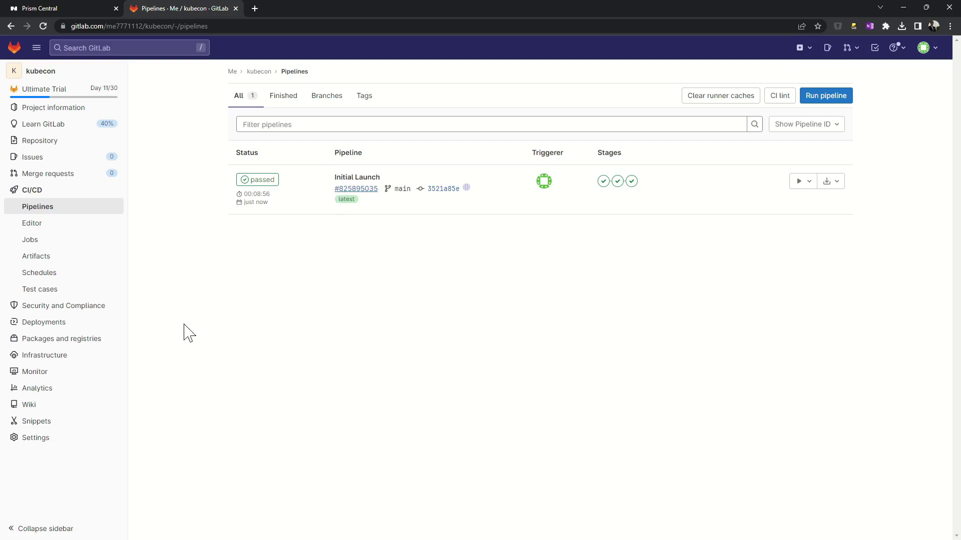
pyautogui.moveTo(100, 357)
pyautogui.click(159, 372)
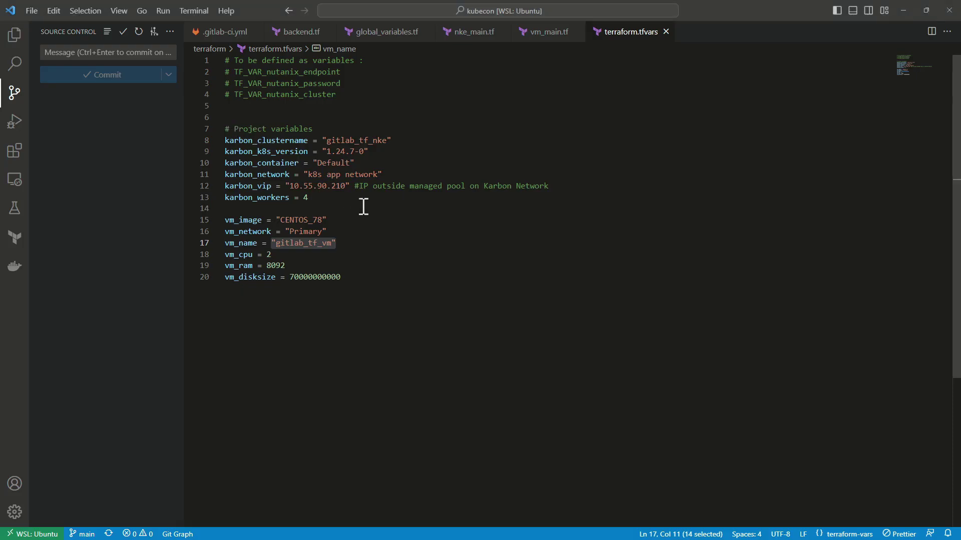
# In terraform.tfvars, set vm_cpu to 4, vm_ram to 4096 and karbon_workers to 3.
pyautogui.click(306, 256)
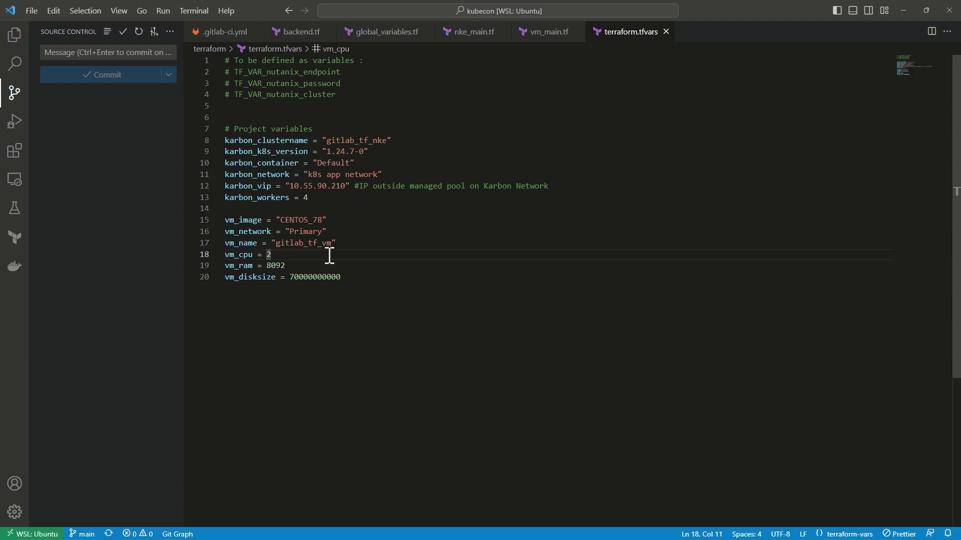
pyautogui.press('BackSpace')
pyautogui.press('Left')
pyautogui.hotkey('shift', 'Right')
pyautogui.hotkey('shift', 'Right')
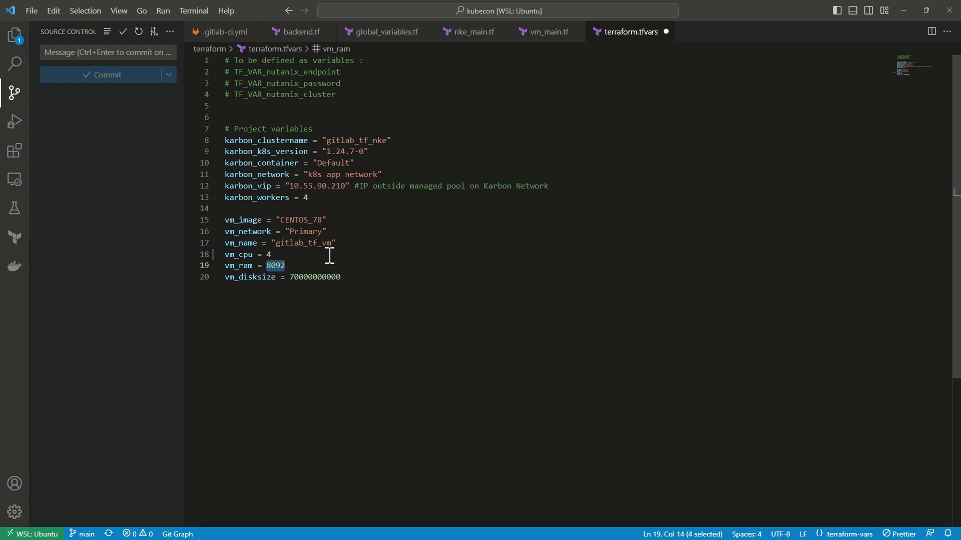
pyautogui.write('4096')
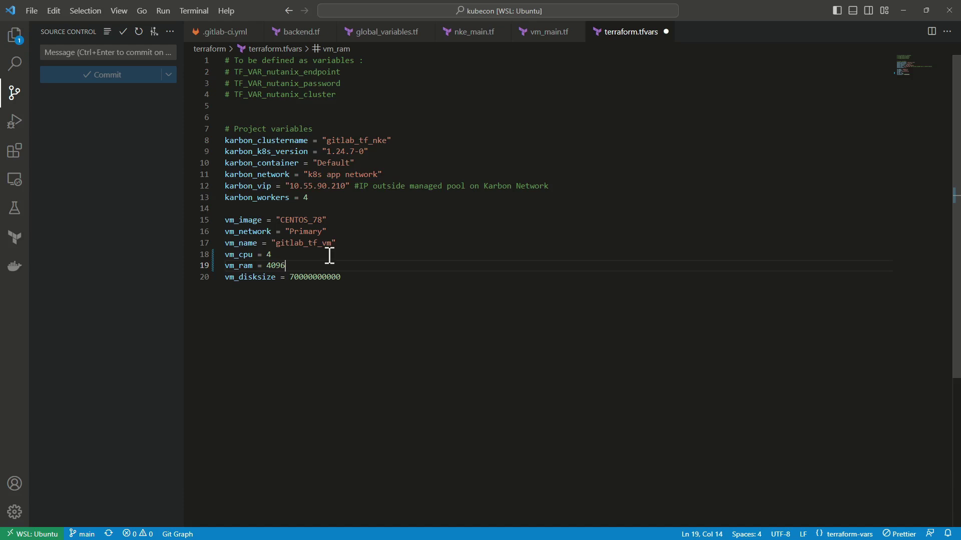
pyautogui.click(311, 197)
pyautogui.press('BackSpace')
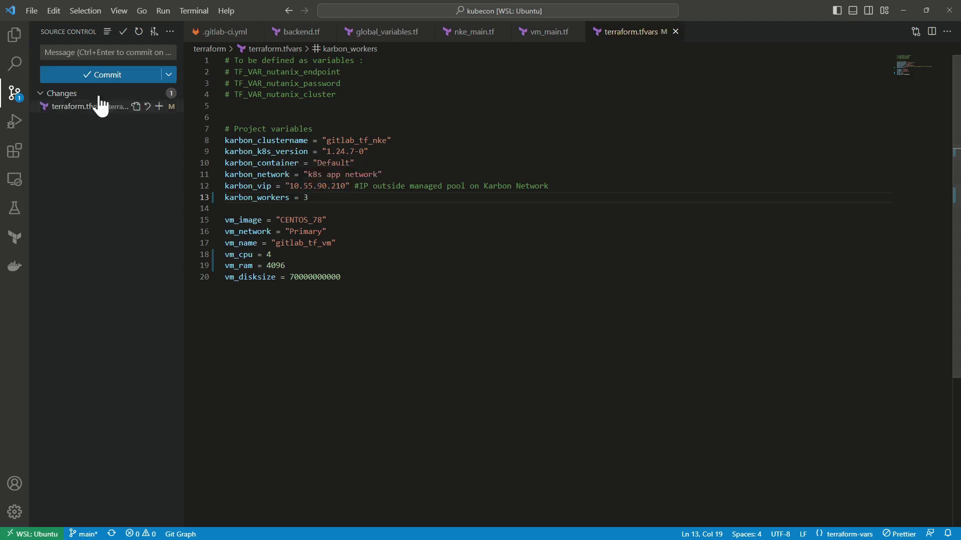
# Commit terraform.tfvars with the message 'Change VM and workers numbers' and push it to main.
pyautogui.click(113, 52)
pyautogui.write('Change VM and workers numbers')
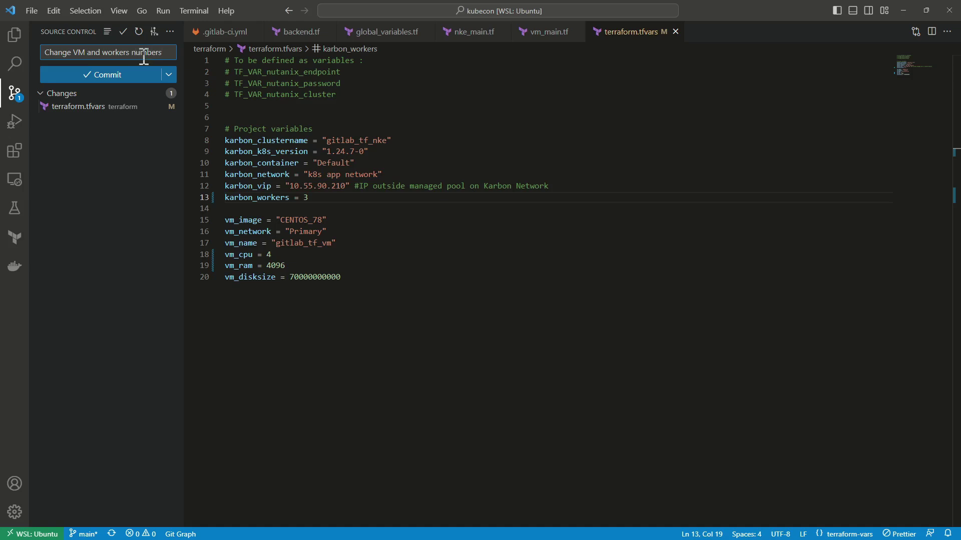
pyautogui.click(128, 76)
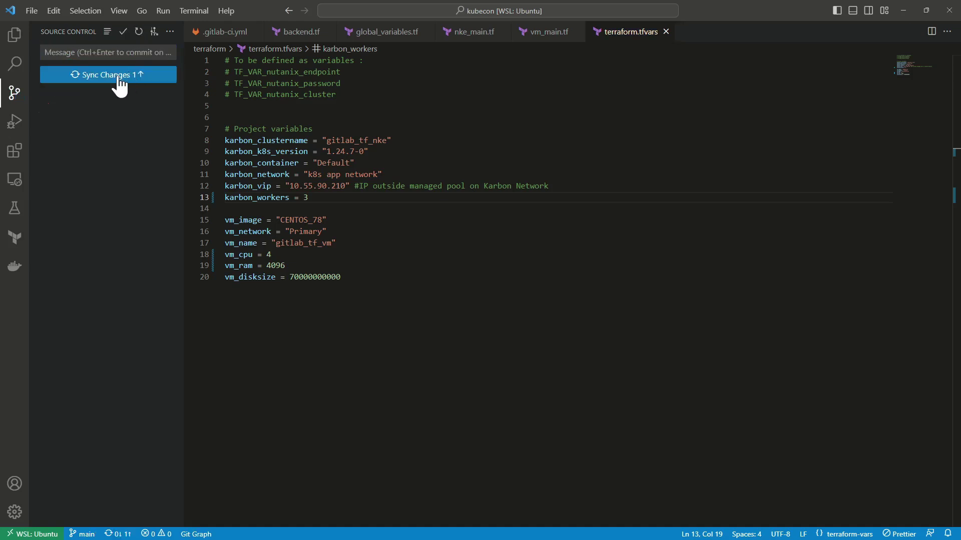
pyautogui.click(118, 76)
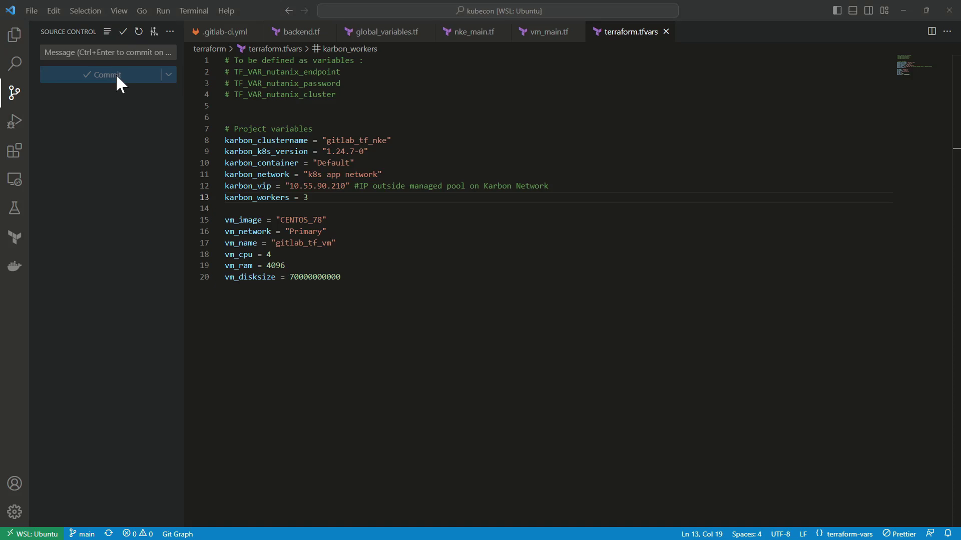
# In Chrome's GitLab tab, open the running 'Change VM and workers numbers' pipeline.
pyautogui.hotkey('alt', 'Tab')
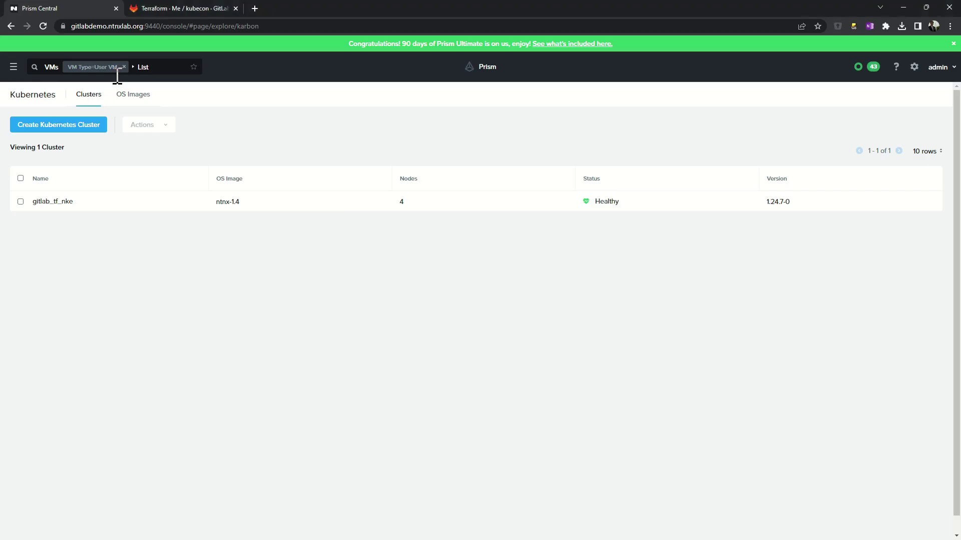
pyautogui.click(155, 7)
pyautogui.moveTo(125, 189)
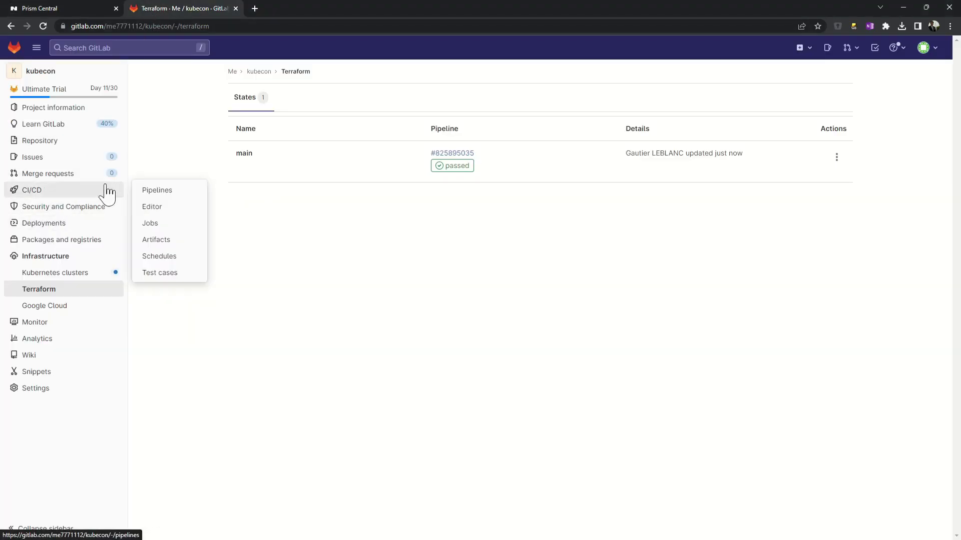
pyautogui.click(163, 191)
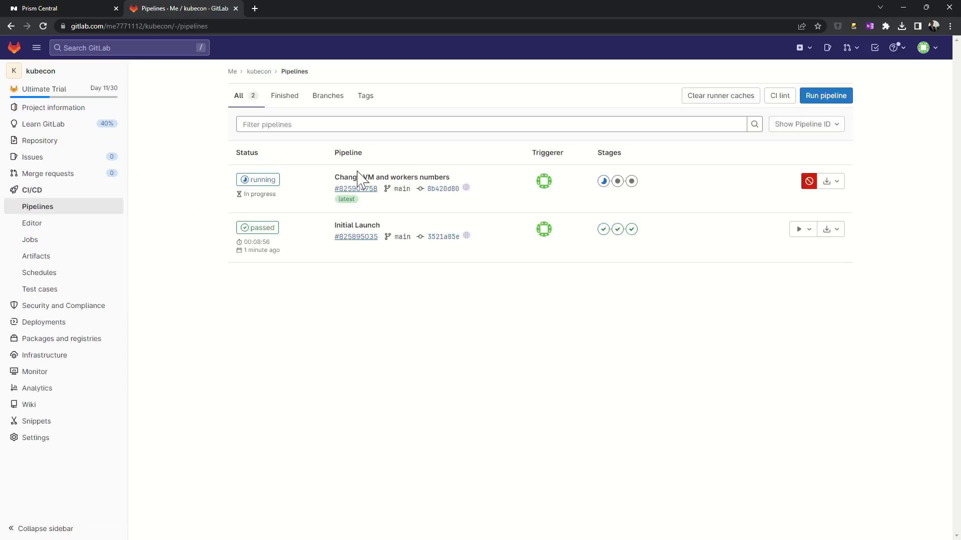
pyautogui.click(263, 188)
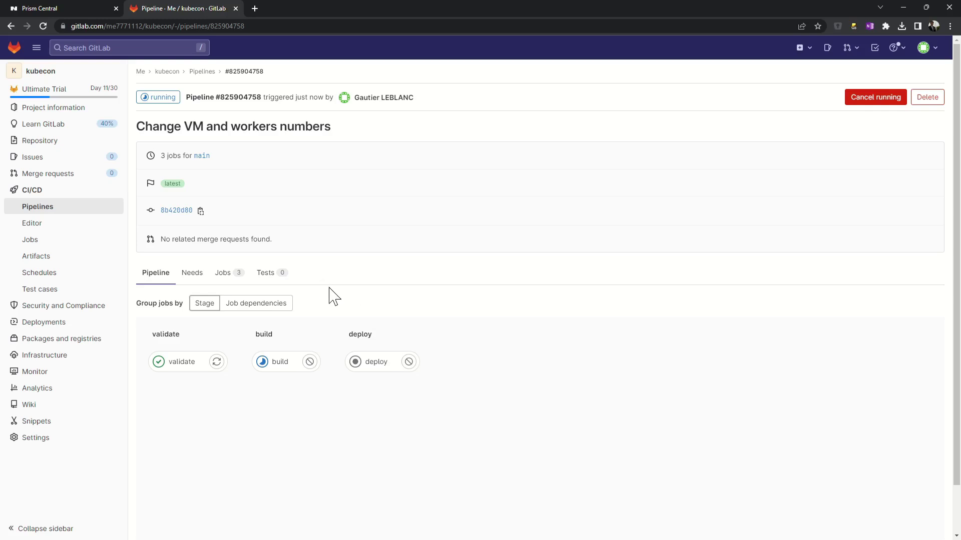
# Open the build job log and highlight the karbon_cluster in-place update with workers going 4→3.
pyautogui.click(283, 364)
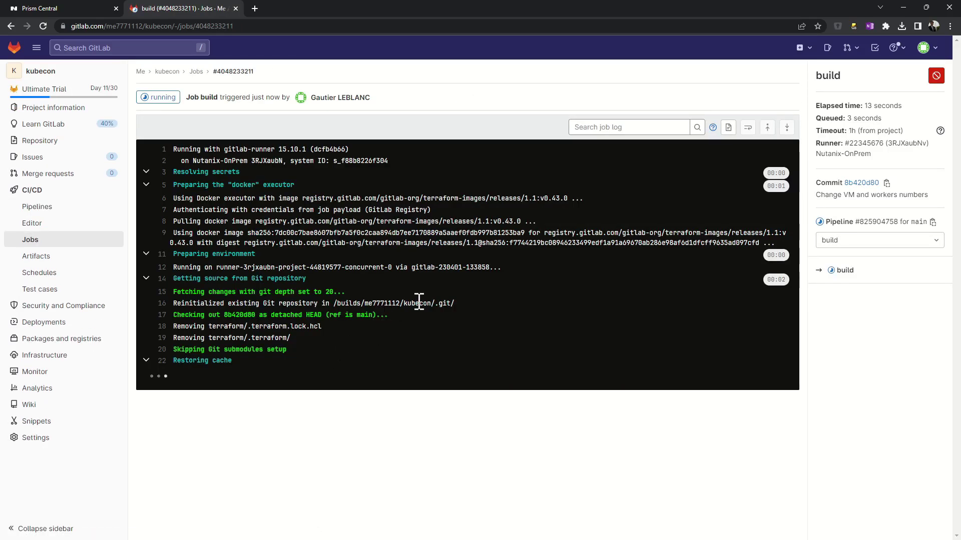
pyautogui.scroll(10, 416, 310)
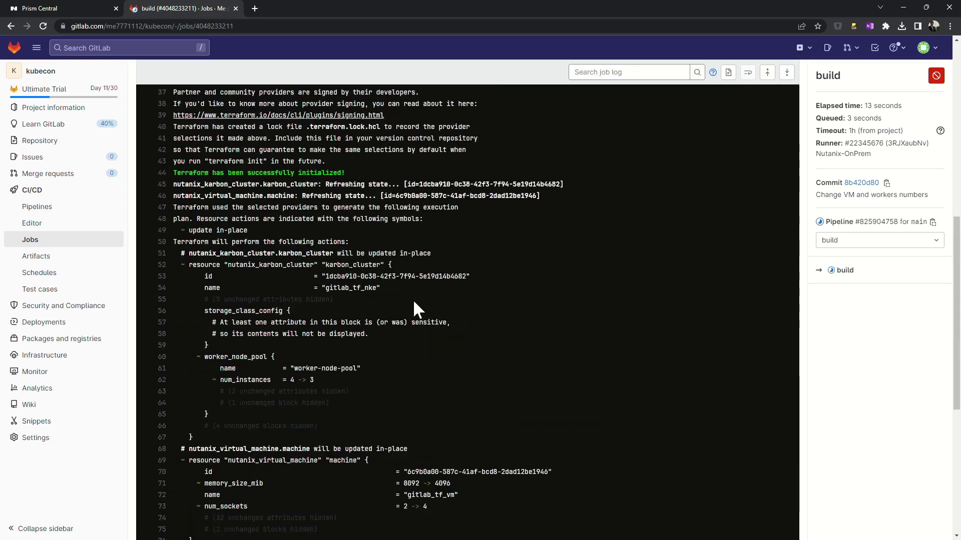
pyautogui.scroll(-4, 416, 303)
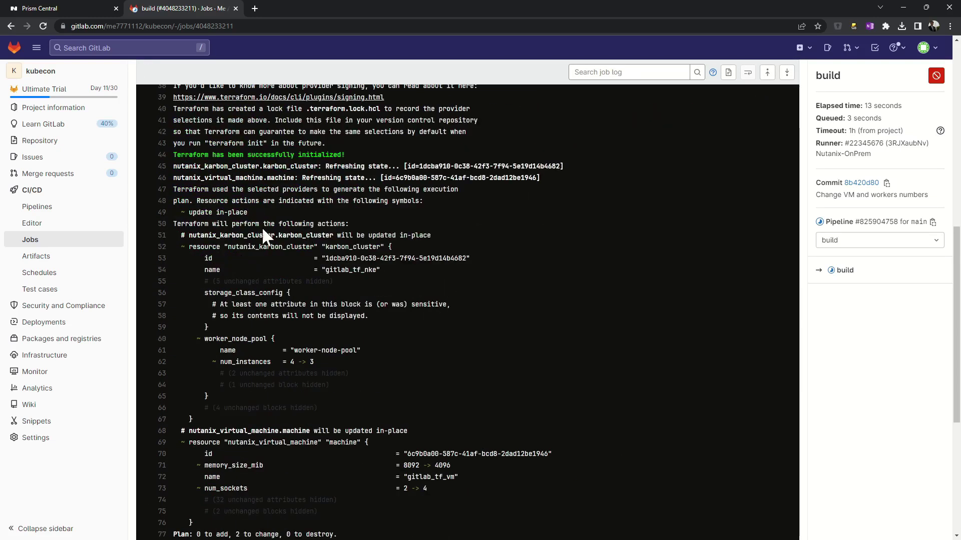
pyautogui.moveTo(197, 235); pyautogui.dragTo(406, 234)
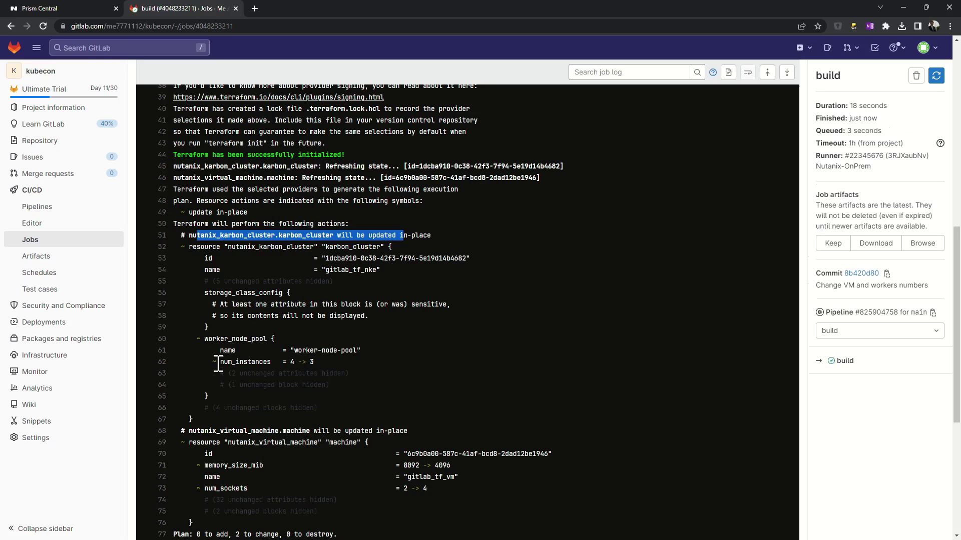
pyautogui.moveTo(218, 362); pyautogui.dragTo(366, 364)
# Highlight the VM's in-place update: memory 8092→4096 and sockets 2→4, then return to Pipelines.
pyautogui.scroll(-3, 373, 367)
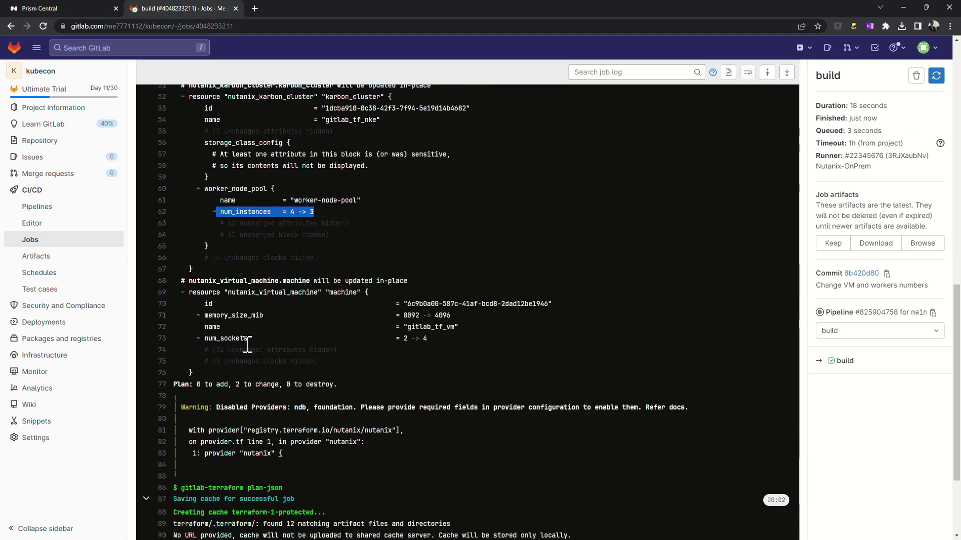
pyautogui.tripleClick(204, 281)
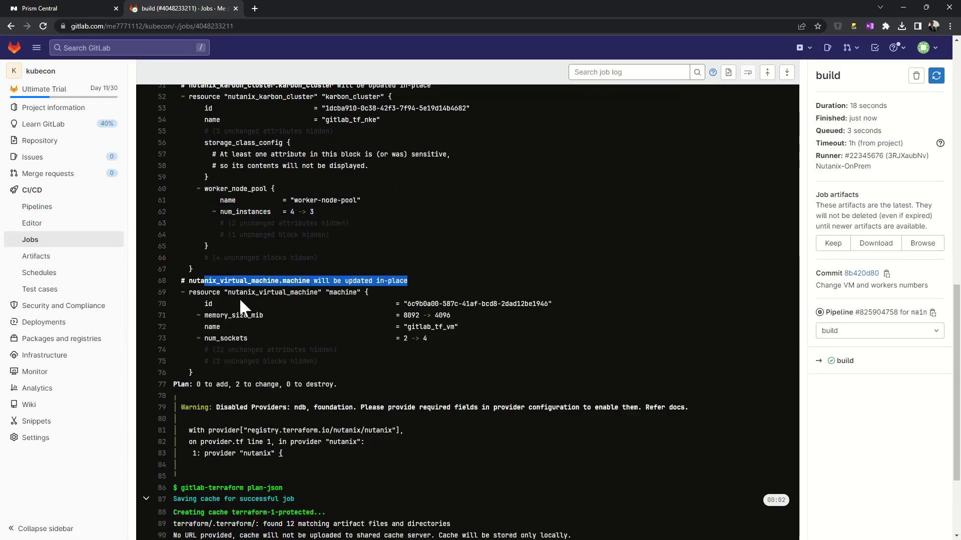
pyautogui.moveTo(231, 315); pyautogui.dragTo(485, 310)
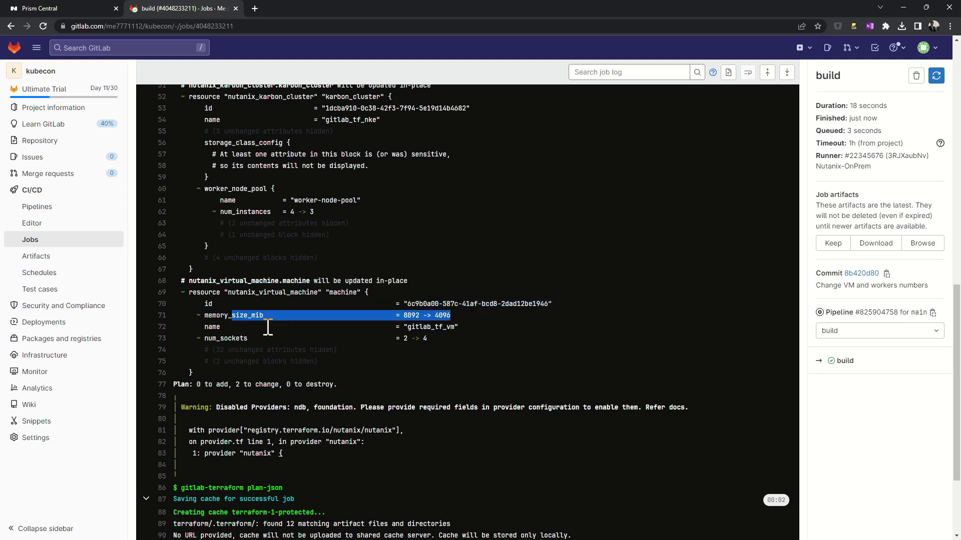
pyautogui.moveTo(232, 338); pyautogui.dragTo(452, 340)
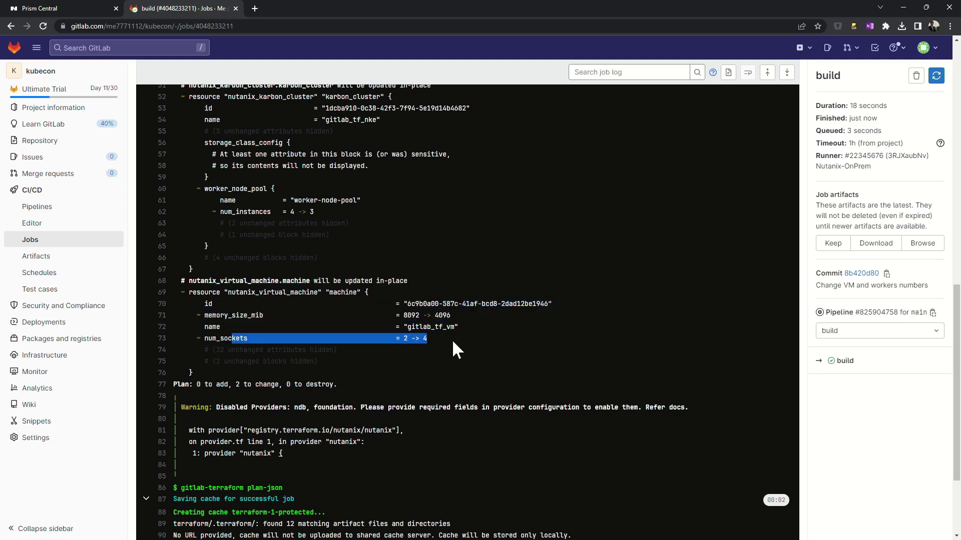
pyautogui.click(61, 211)
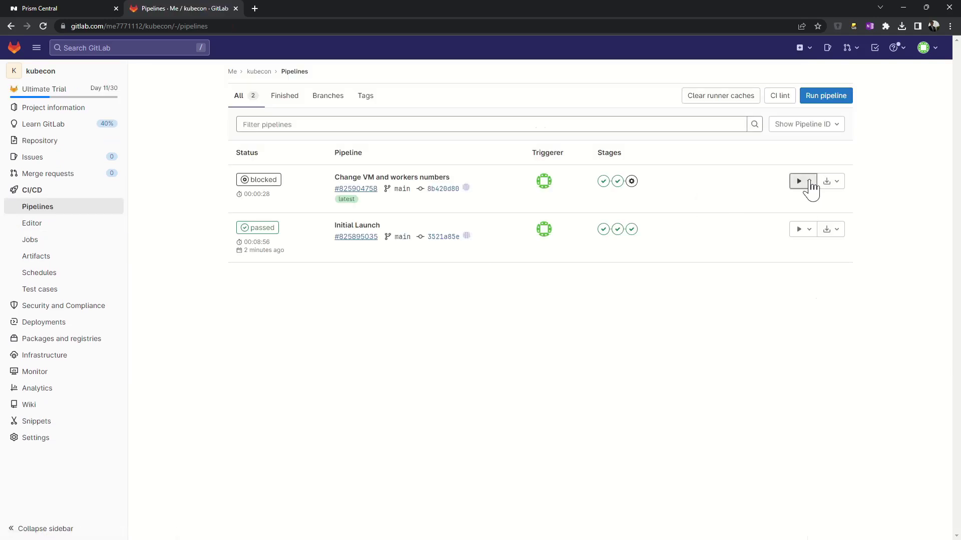
# Start the manual deploy job, follow its log applying 2 changes, then go back to Pipelines.
pyautogui.click(809, 181)
pyautogui.click(751, 215)
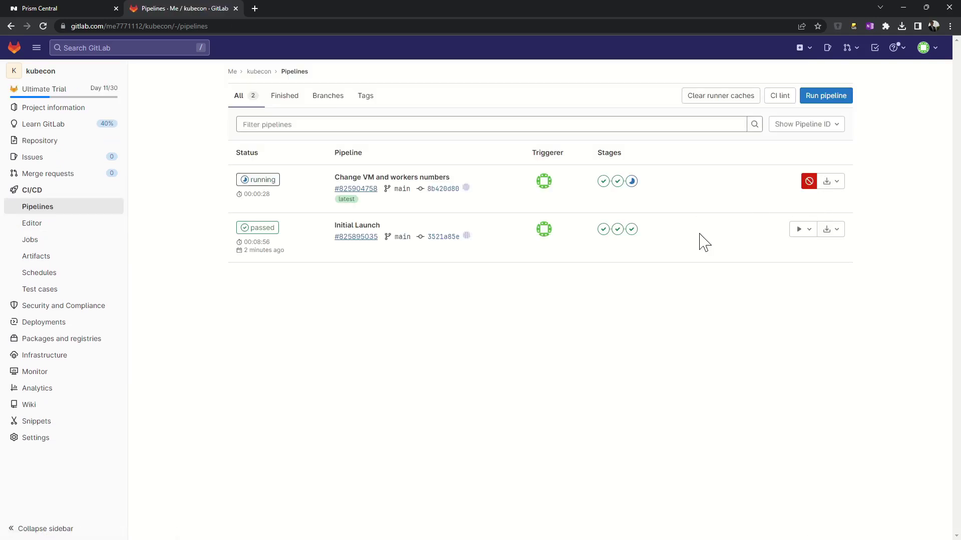
pyautogui.click(632, 182)
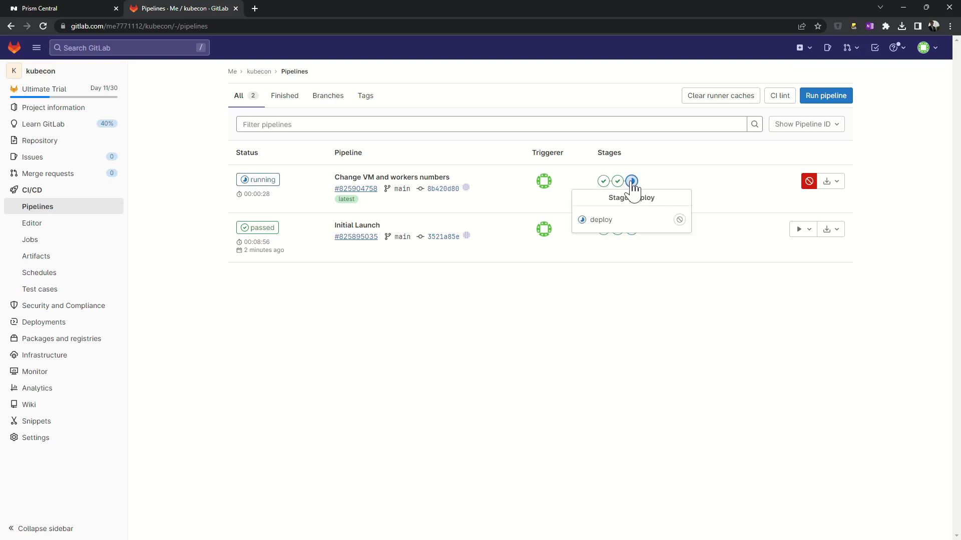
pyautogui.click(603, 223)
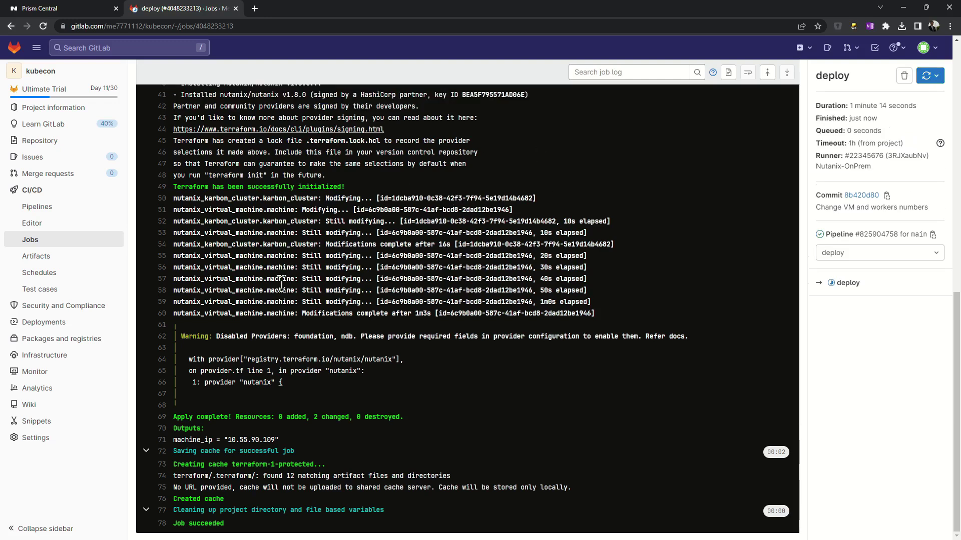
pyautogui.click(38, 206)
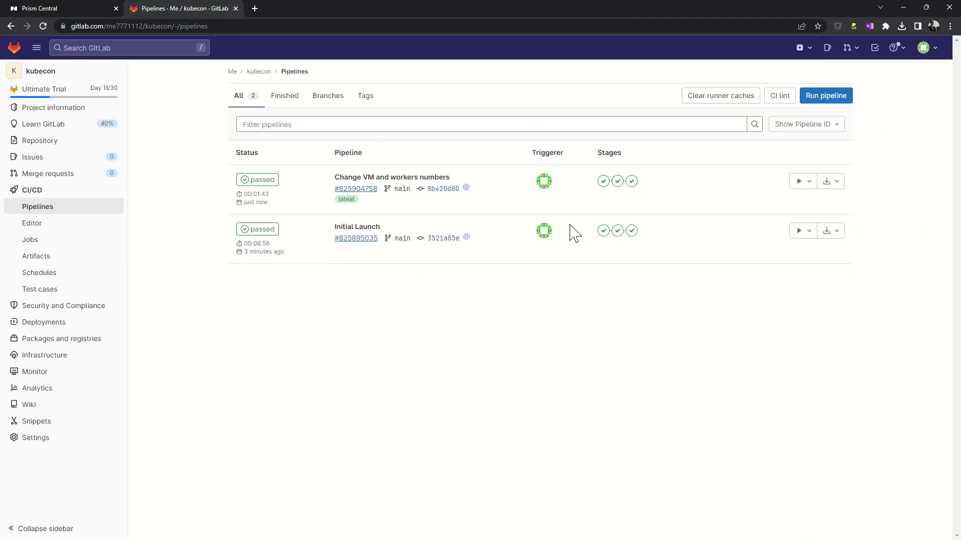
# Confirm gitlab_tf_nke has 3 workers, then open gitlab_tf_vm showing 4 vCPU and 4 GiB.
pyautogui.click(52, 5)
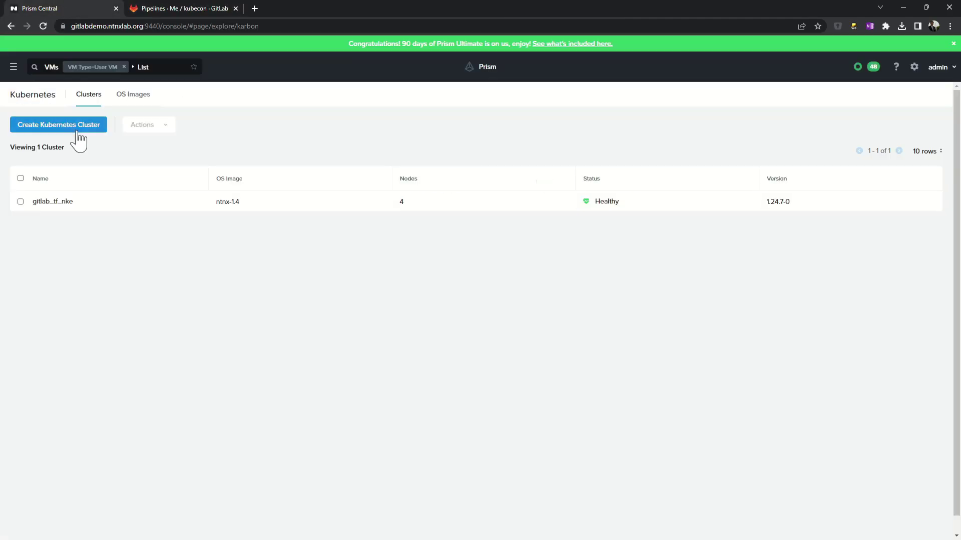
pyautogui.click(46, 202)
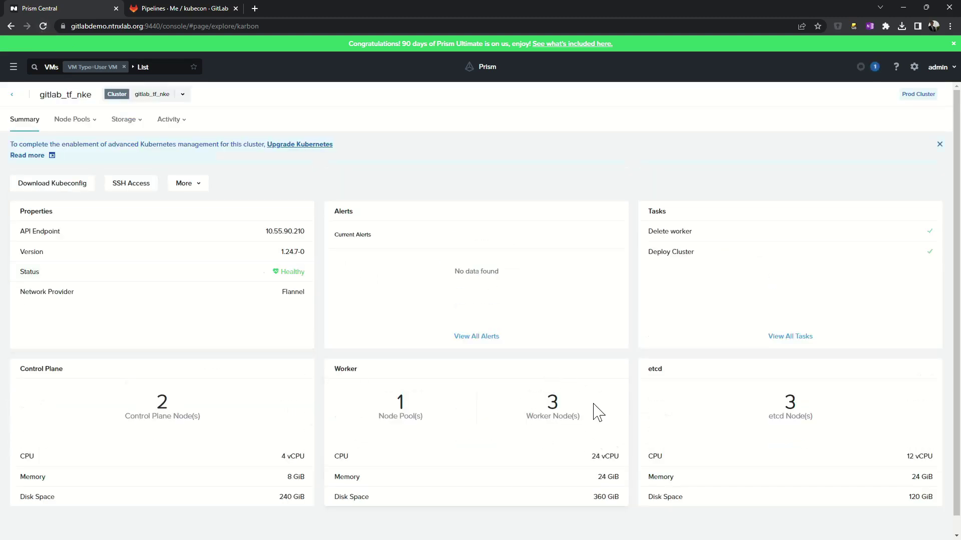
pyautogui.click(15, 67)
pyautogui.click(28, 132)
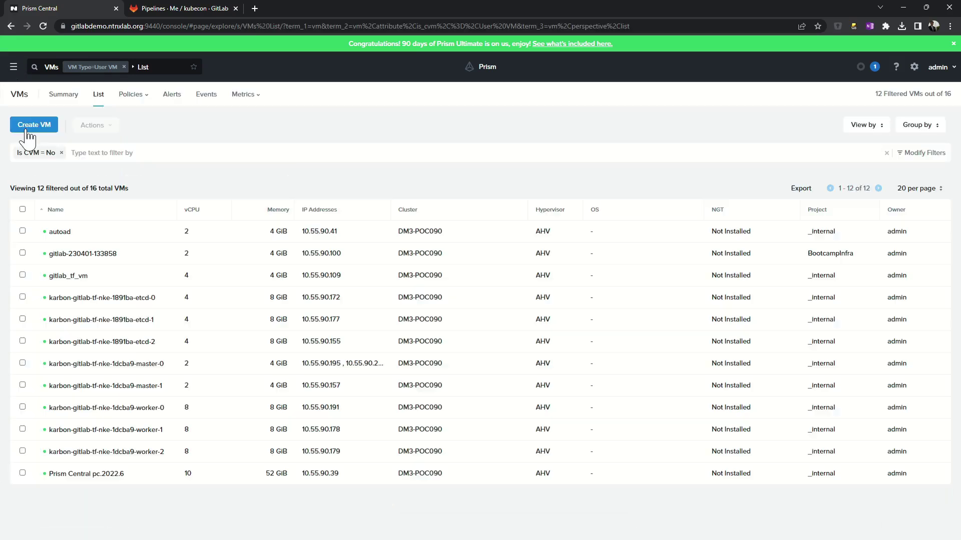
pyautogui.click(61, 276)
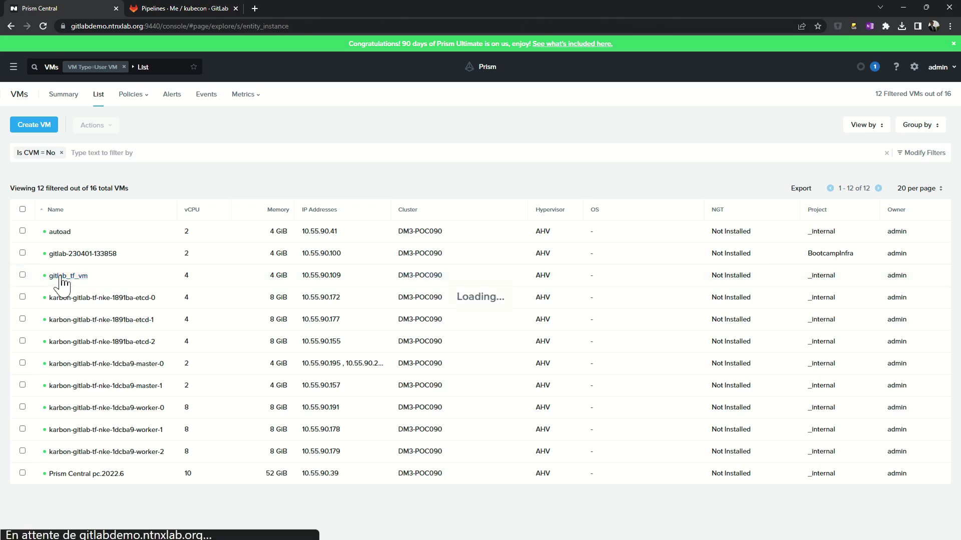